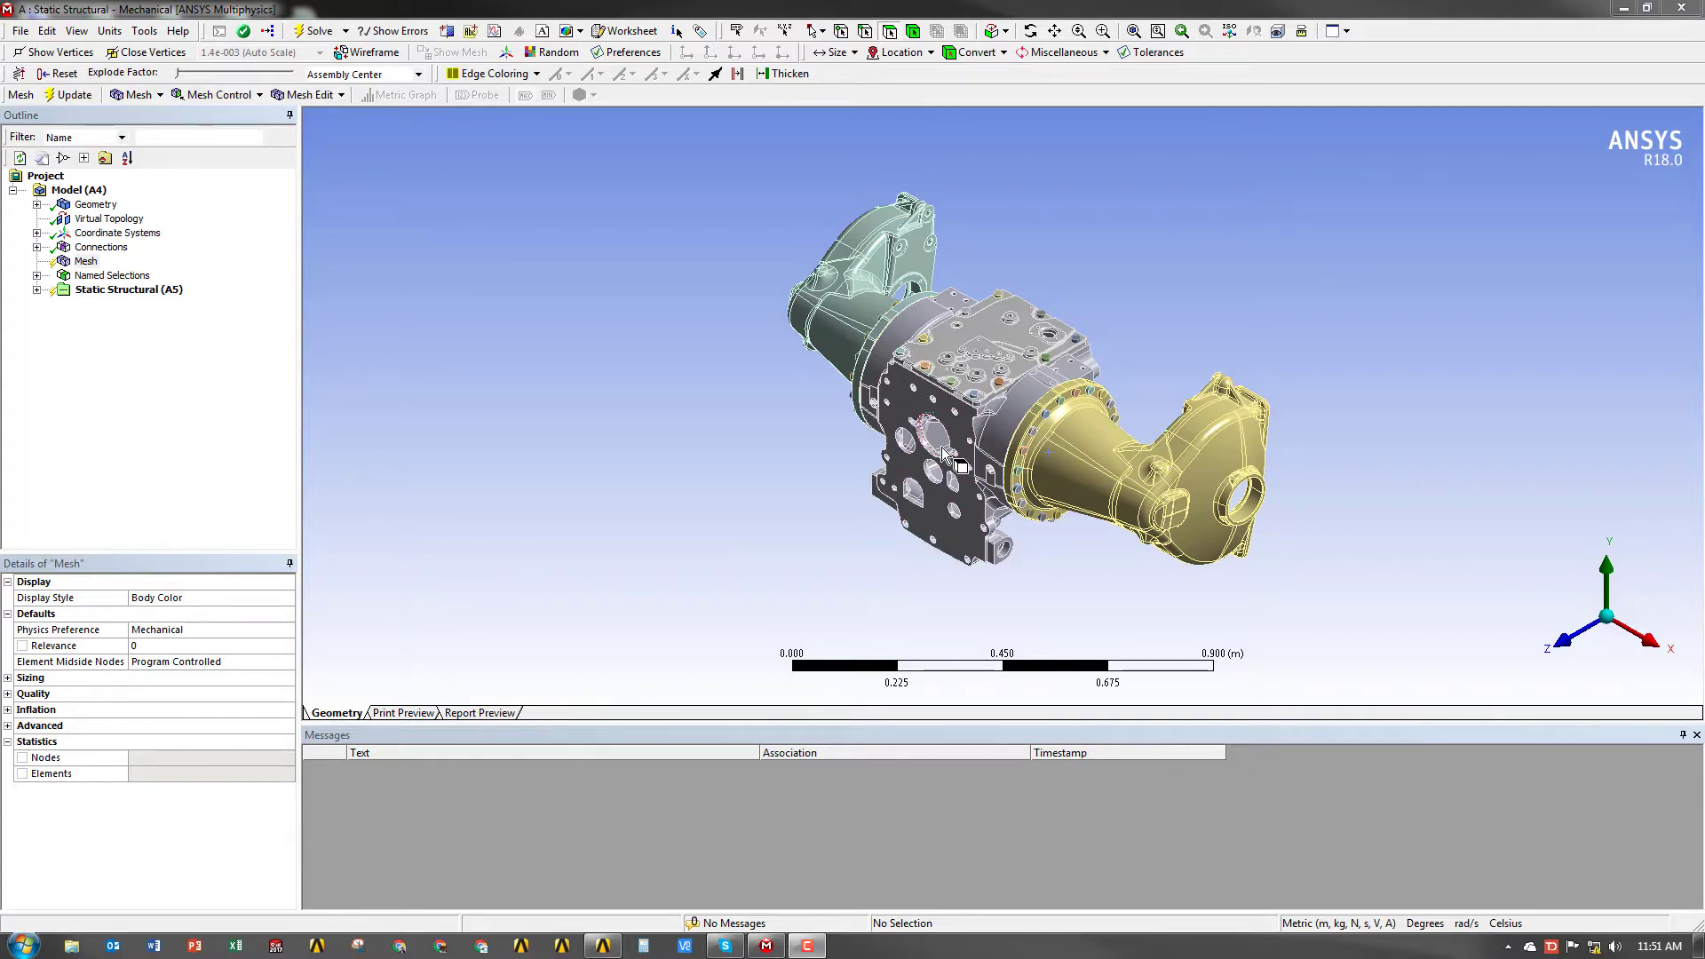
- Orbit to a side view and select six outer housing faces, from cylinder to right flange
{"action": "mouse_move", "coordinate": [934, 455]}
{"action": "middle_mouse_down"}
{"action": "mouse_move", "coordinate": [1096, 469]}
{"action": "mouse_move", "coordinate": [1101, 409]}
{"action": "mouse_move", "coordinate": [977, 435]}
{"action": "middle_mouse_up"}
{"action": "mouse_move", "coordinate": [876, 512]}
{"action": "right_mouse_down"}
{"action": "mouse_move", "coordinate": [1044, 542]}
{"action": "mouse_move", "coordinate": [1045, 566]}
{"action": "right_mouse_up"}
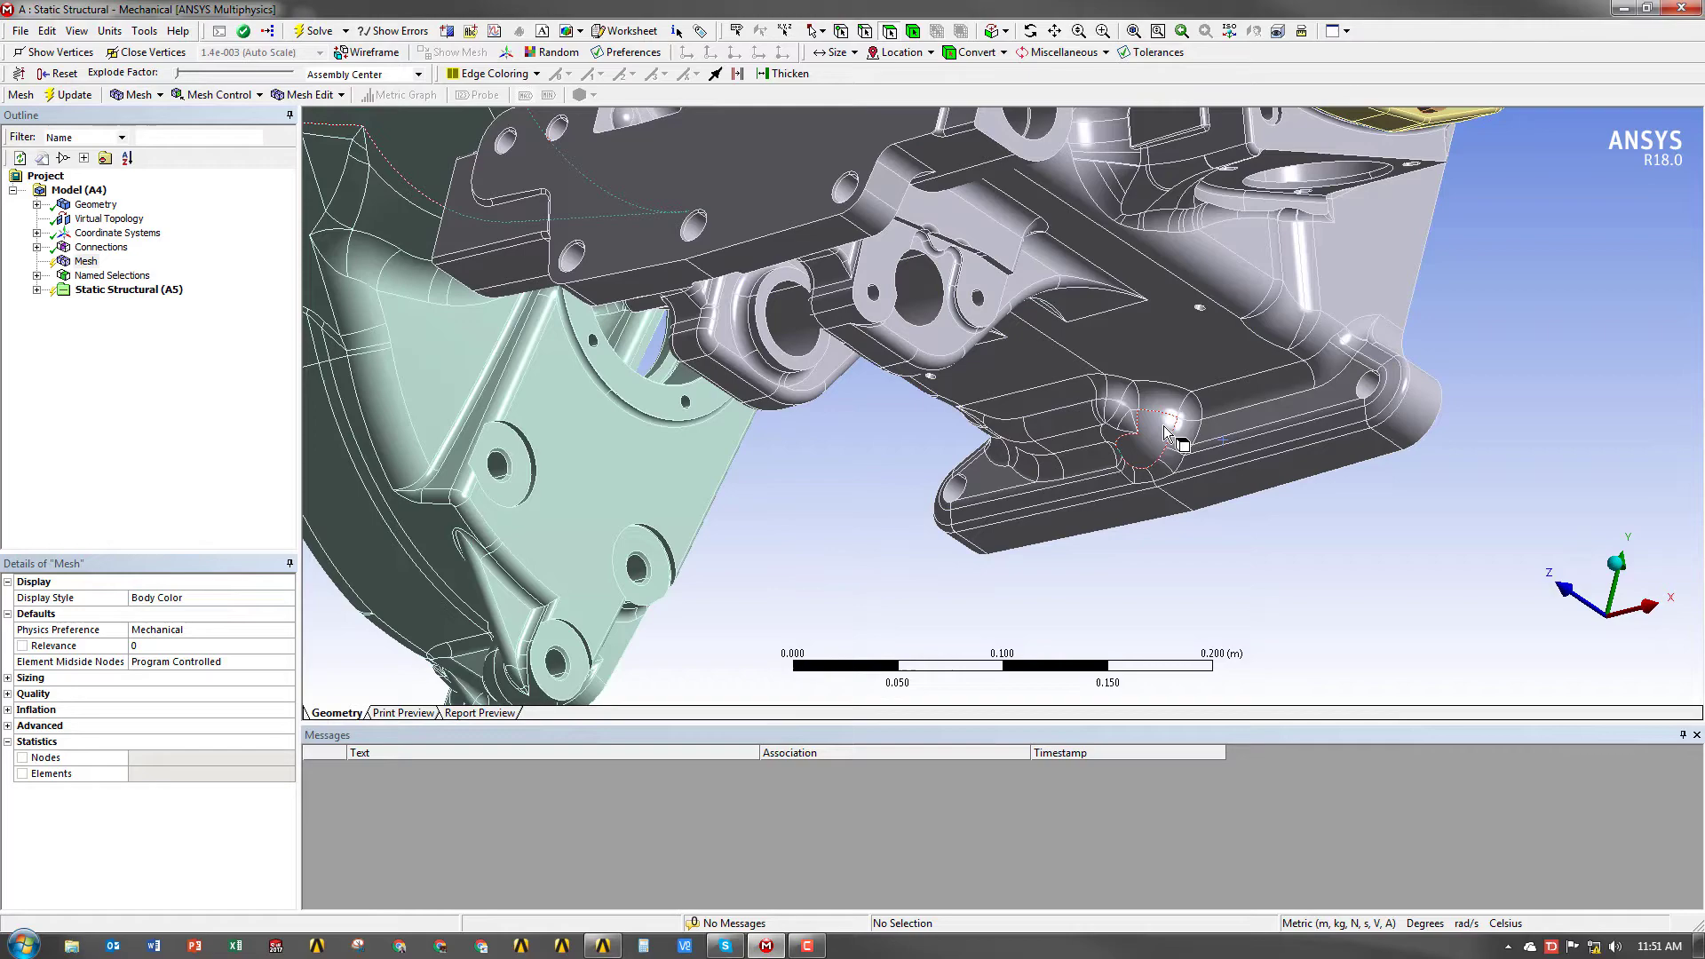
{"action": "scroll", "coordinate": [844, 445], "scroll_direction": "down", "scroll_amount": 5}
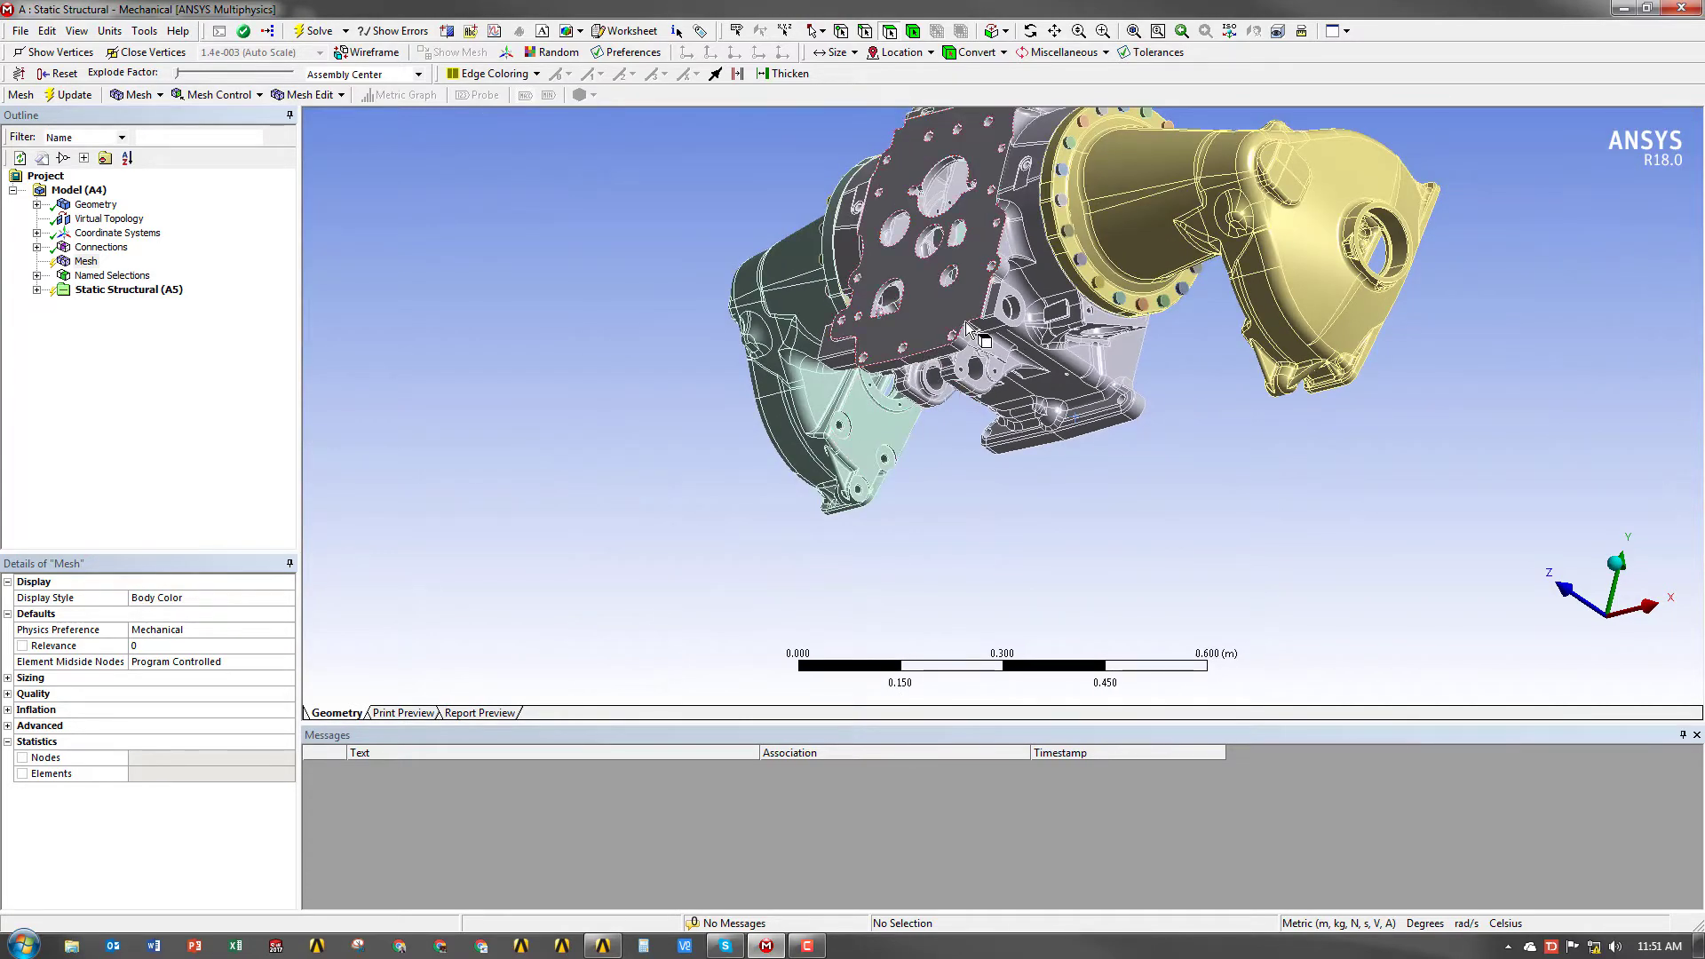
{"action": "middle_click_drag", "start_coordinate": [972, 350], "coordinate": [955, 456]}
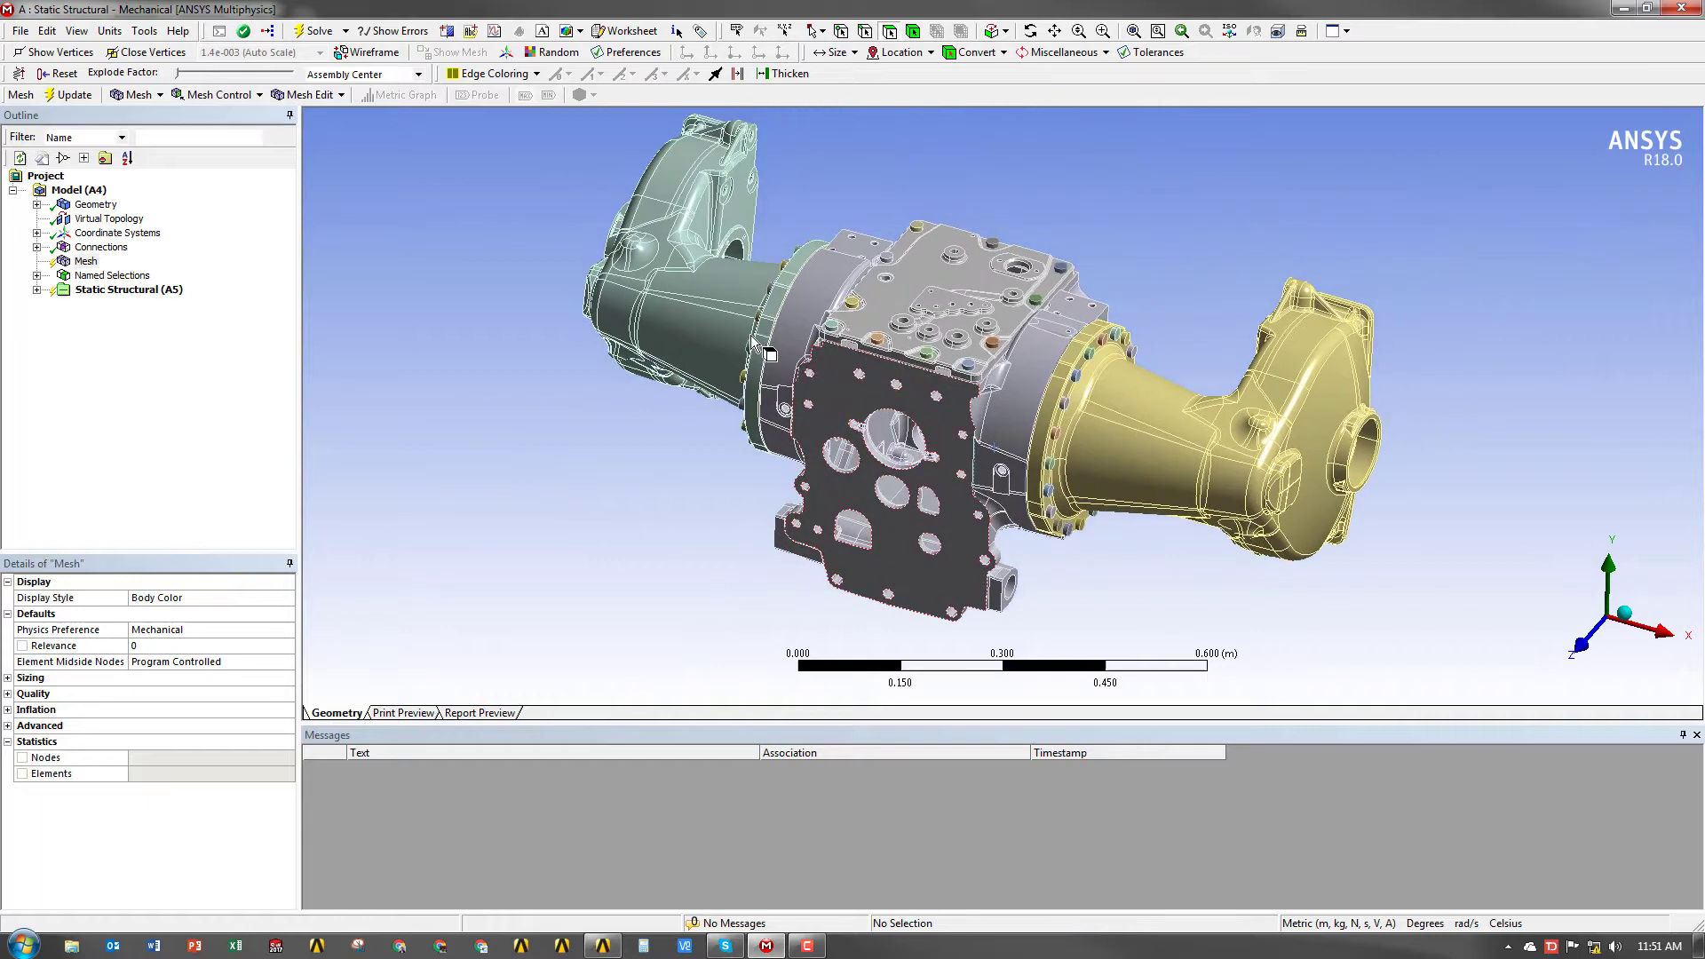
{"action": "left_click", "coordinate": [702, 337]}
{"action": "left_click", "coordinate": [803, 319], "text": "ctrl"}
{"action": "left_click", "coordinate": [899, 381], "text": "ctrl"}
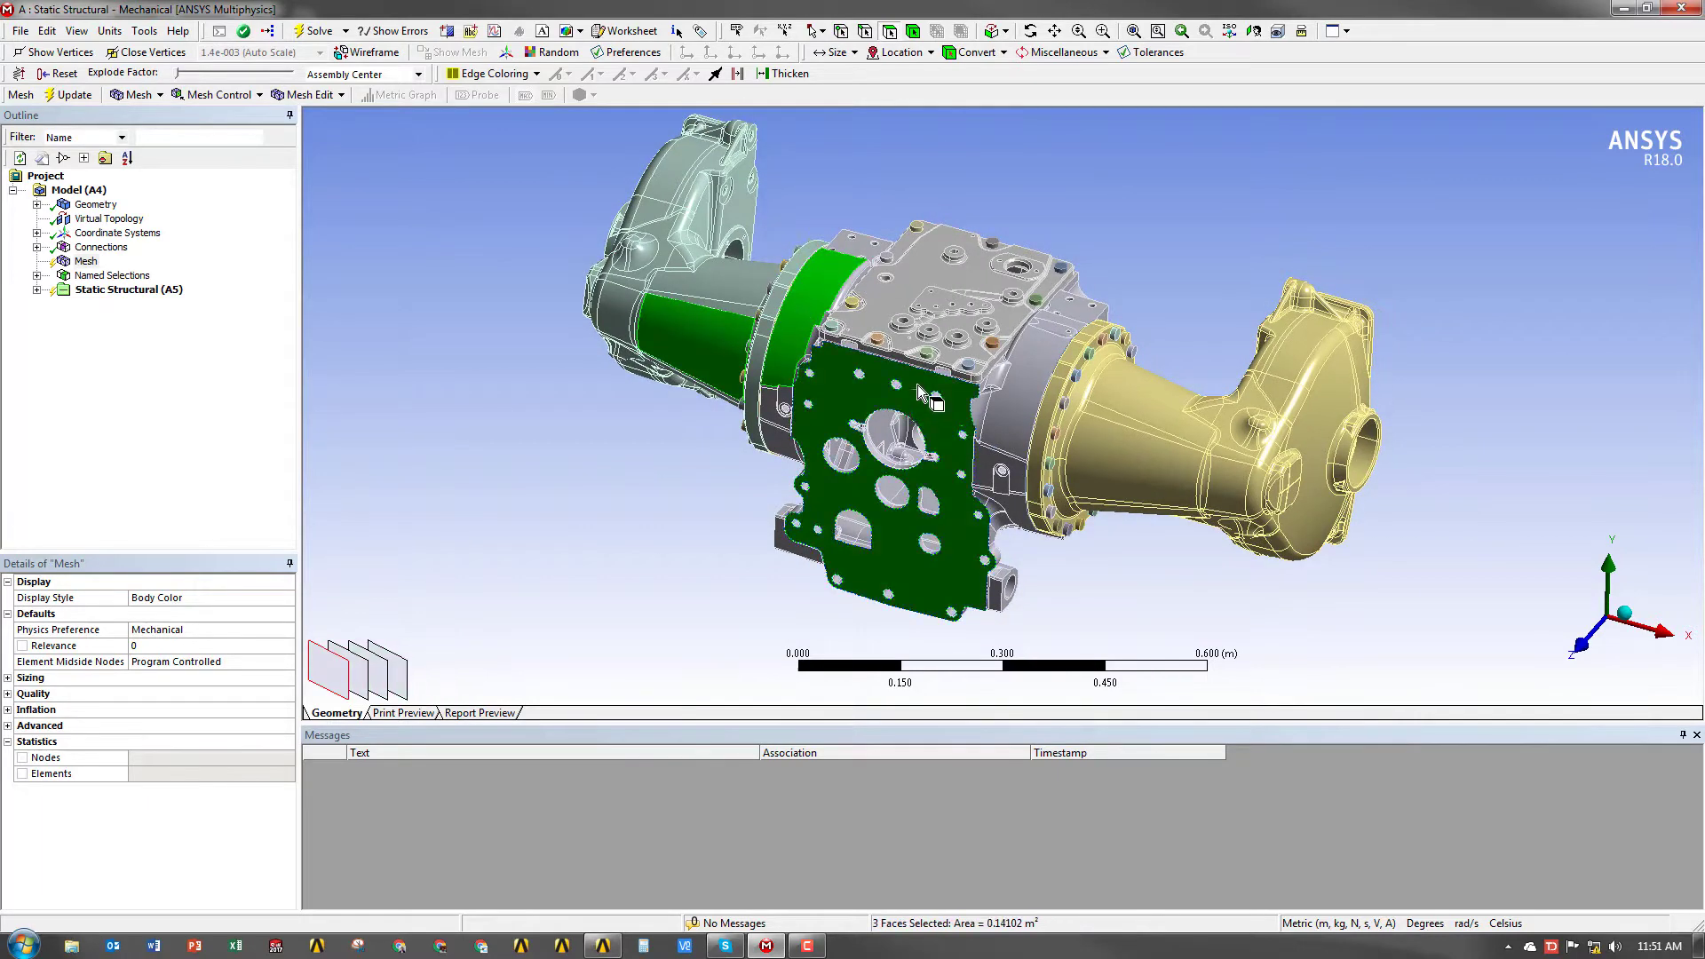
{"action": "left_click", "coordinate": [899, 264], "text": "ctrl"}
{"action": "left_click", "coordinate": [1113, 443], "text": "ctrl"}
{"action": "left_click", "coordinate": [1032, 390], "text": "ctrl"}
- Hide the housing bodies to inspect the bolt rings, then show them again
{"action": "right_click", "coordinate": [1028, 393]}
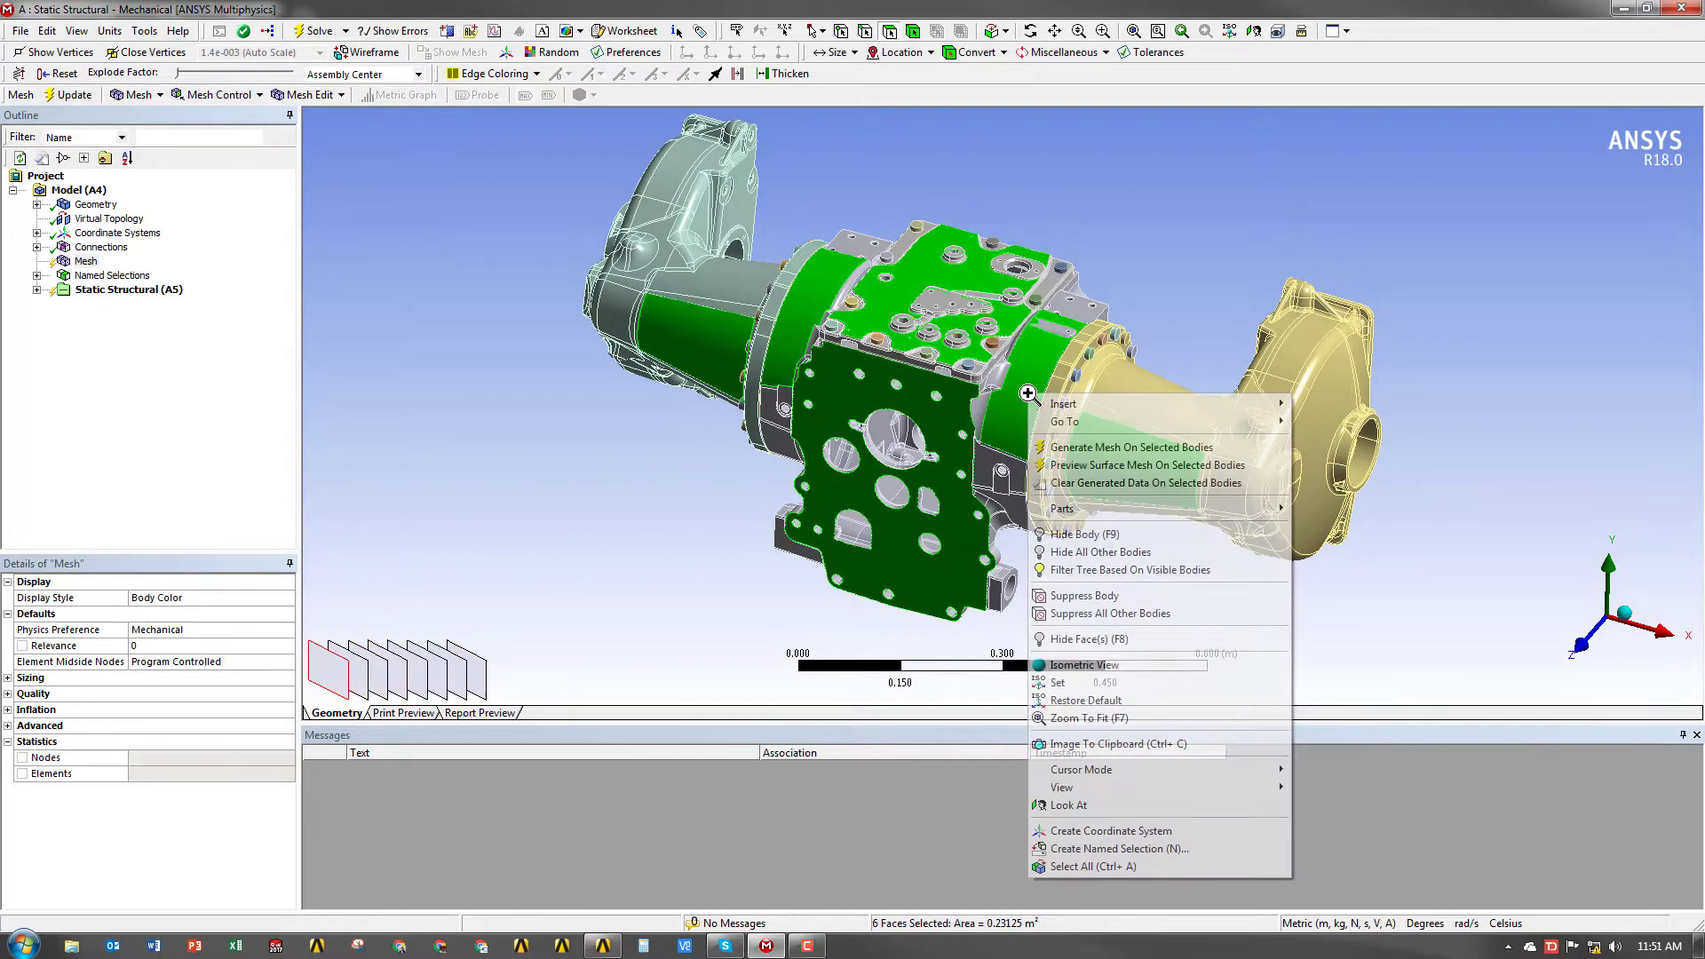
{"action": "left_click", "coordinate": [1106, 544]}
{"action": "mouse_move", "coordinate": [980, 510]}
{"action": "middle_mouse_down"}
{"action": "mouse_move", "coordinate": [925, 453]}
{"action": "mouse_move", "coordinate": [771, 464]}
{"action": "mouse_move", "coordinate": [857, 391]}
{"action": "middle_mouse_up"}
{"action": "right_click_drag", "start_coordinate": [847, 229], "coordinate": [914, 299]}
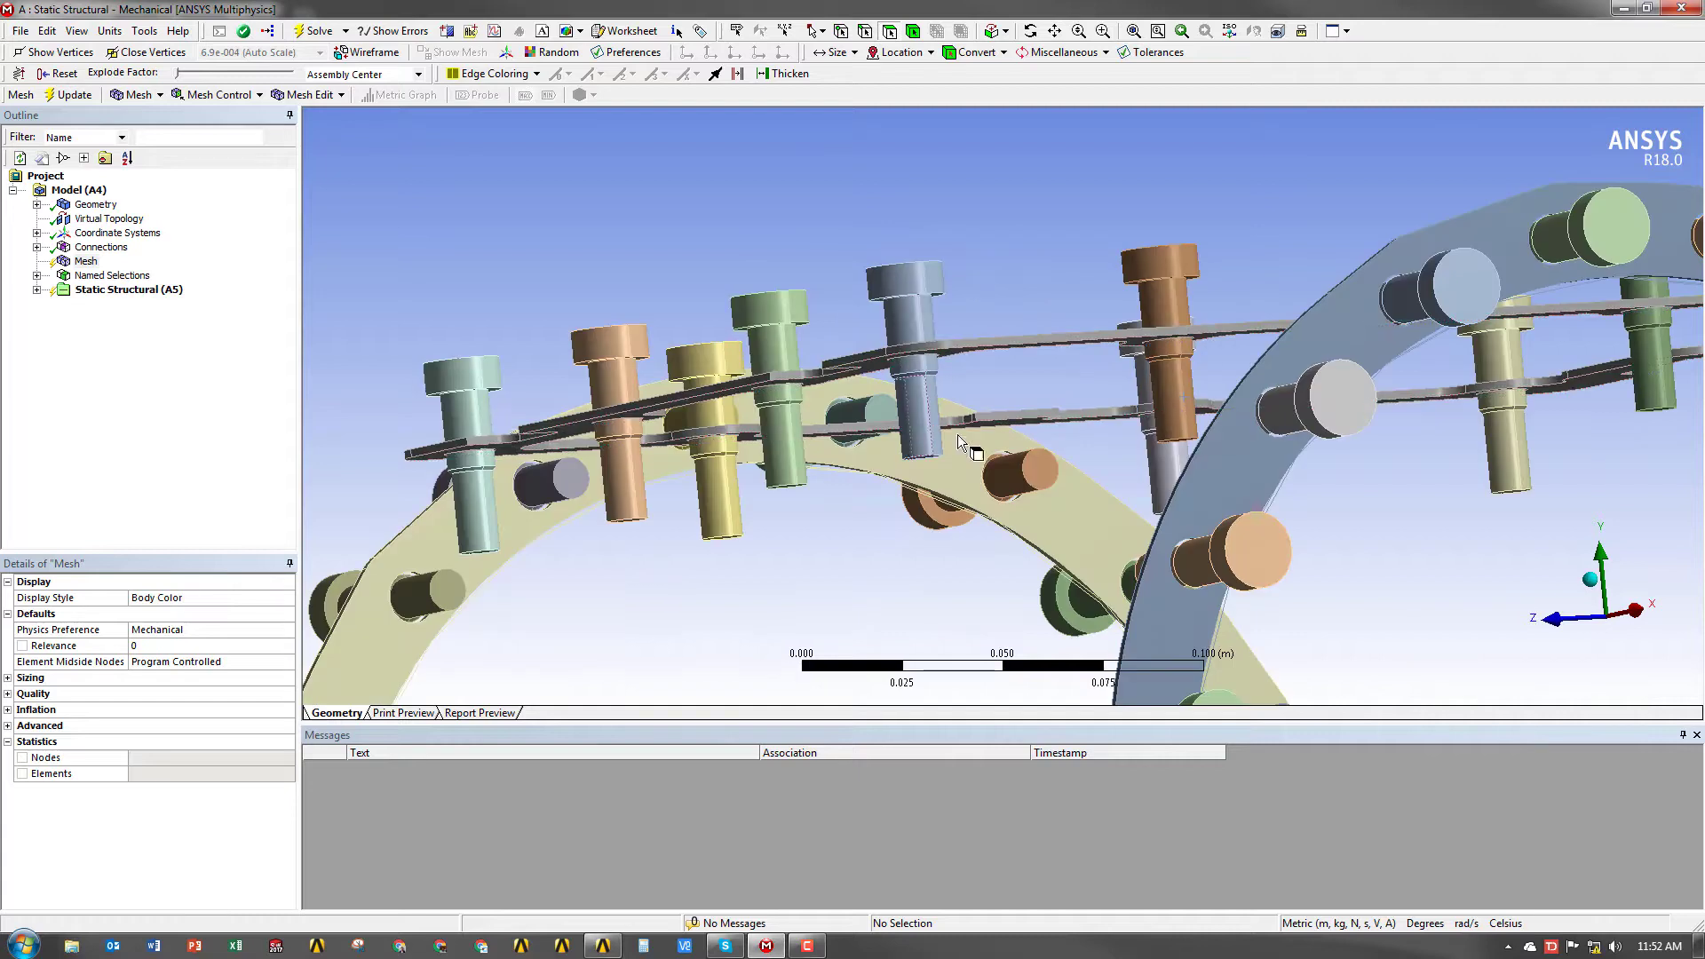
{"action": "right_click", "coordinate": [853, 531]}
{"action": "left_click", "coordinate": [904, 579]}
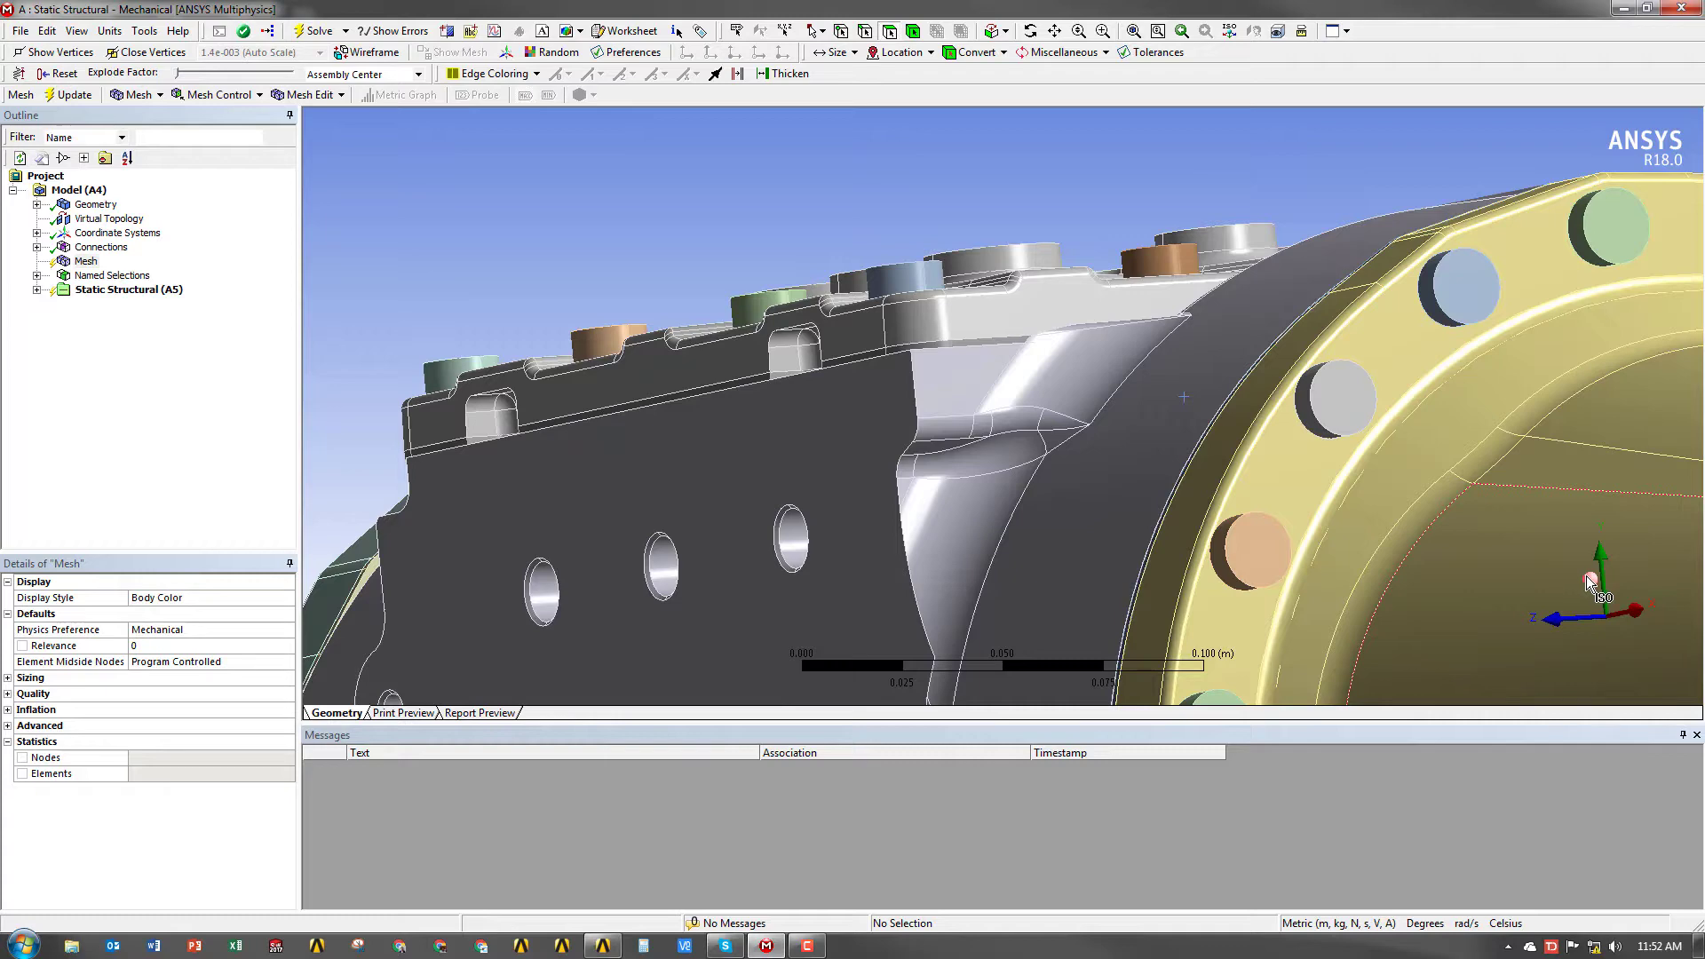
- Generate the assembly mesh, producing 723849 nodes and 415735 elements
{"action": "left_click", "coordinate": [1586, 577]}
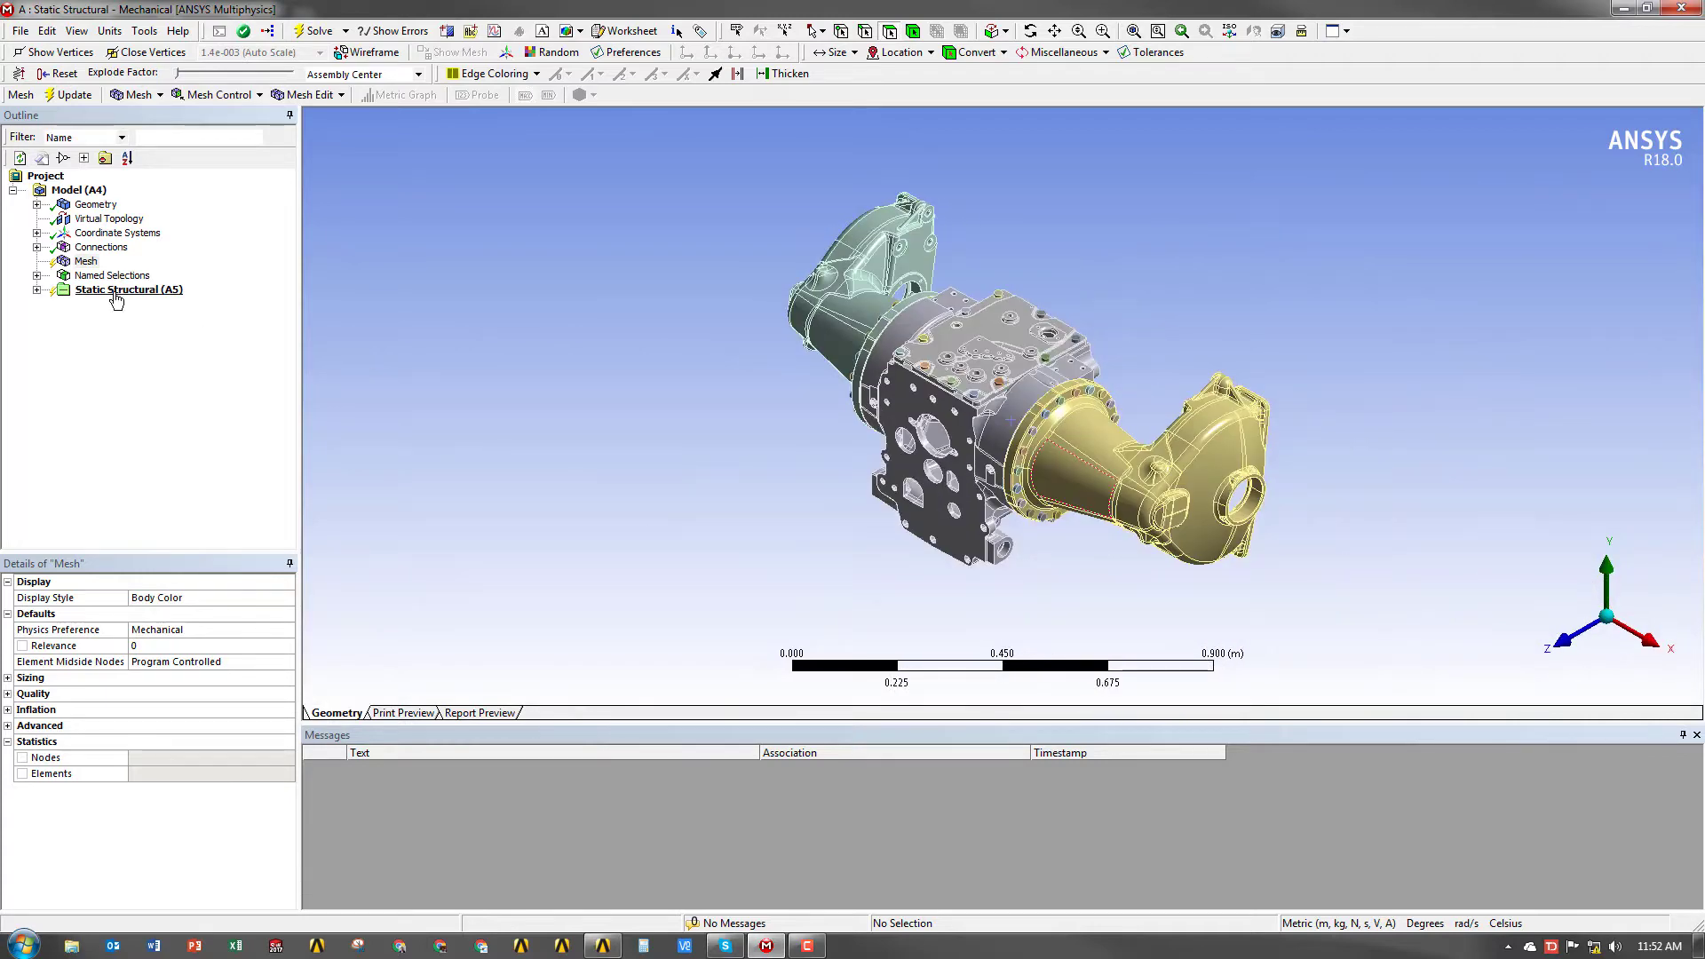
{"action": "right_click", "coordinate": [94, 265]}
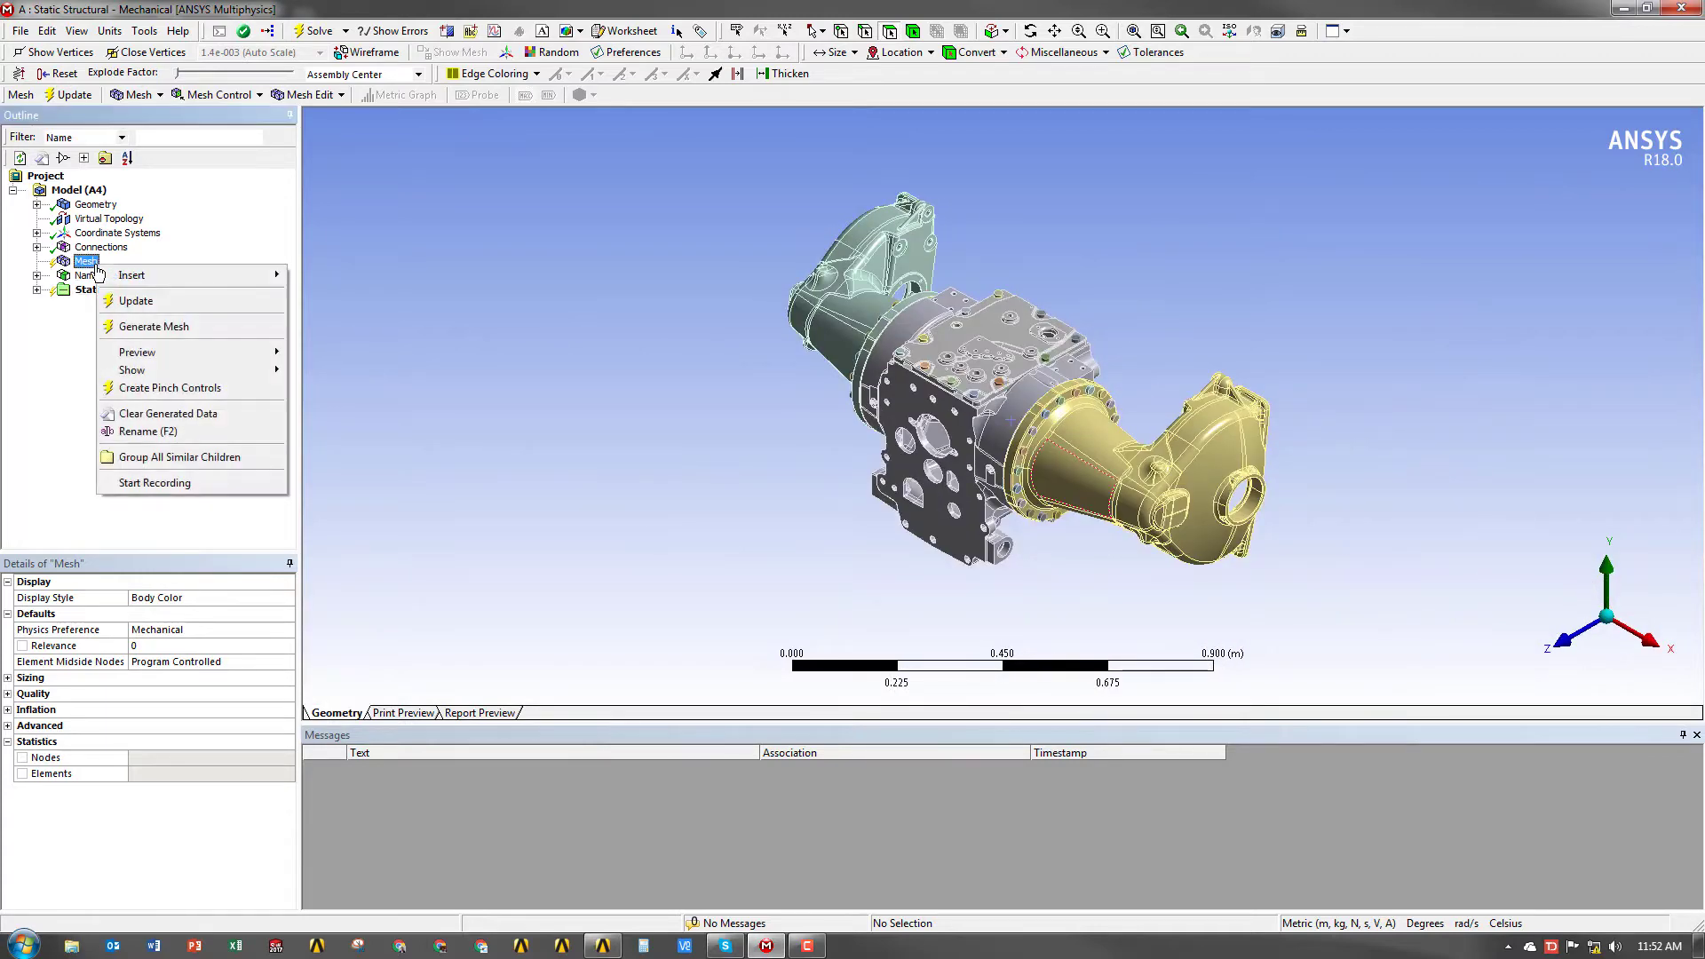
{"action": "left_click", "coordinate": [153, 329]}
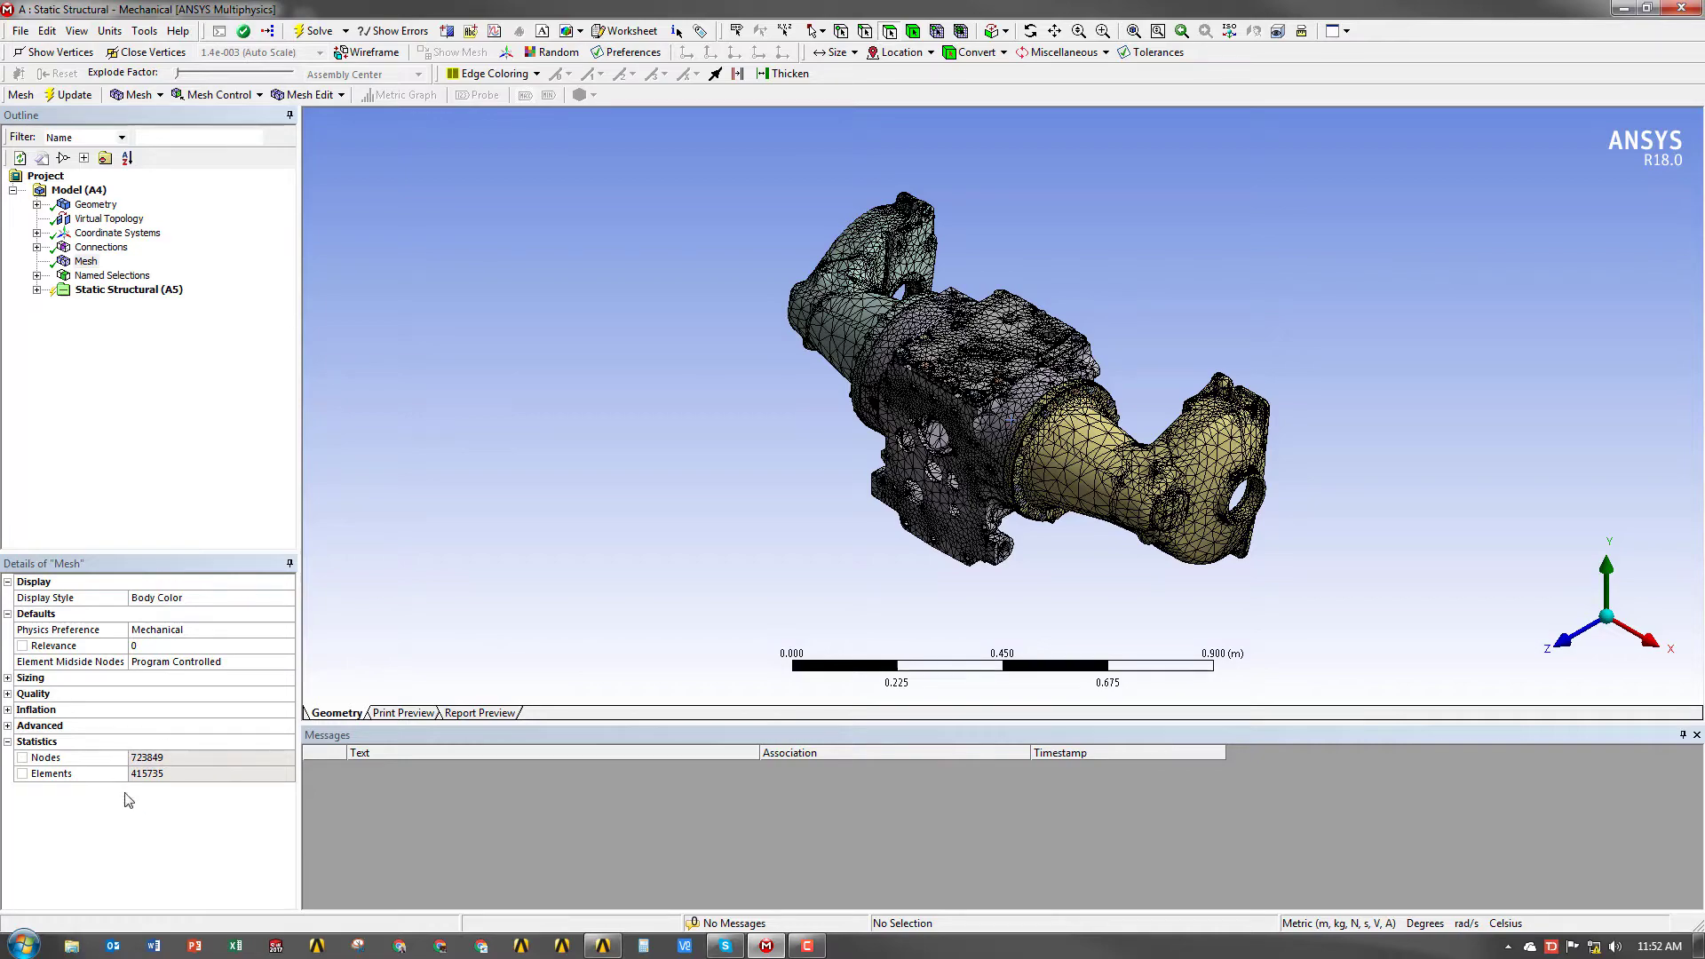
{"action": "middle_click_drag", "start_coordinate": [724, 624], "coordinate": [903, 298]}
{"action": "scroll", "coordinate": [902, 293], "scroll_direction": "up", "scroll_amount": 10}
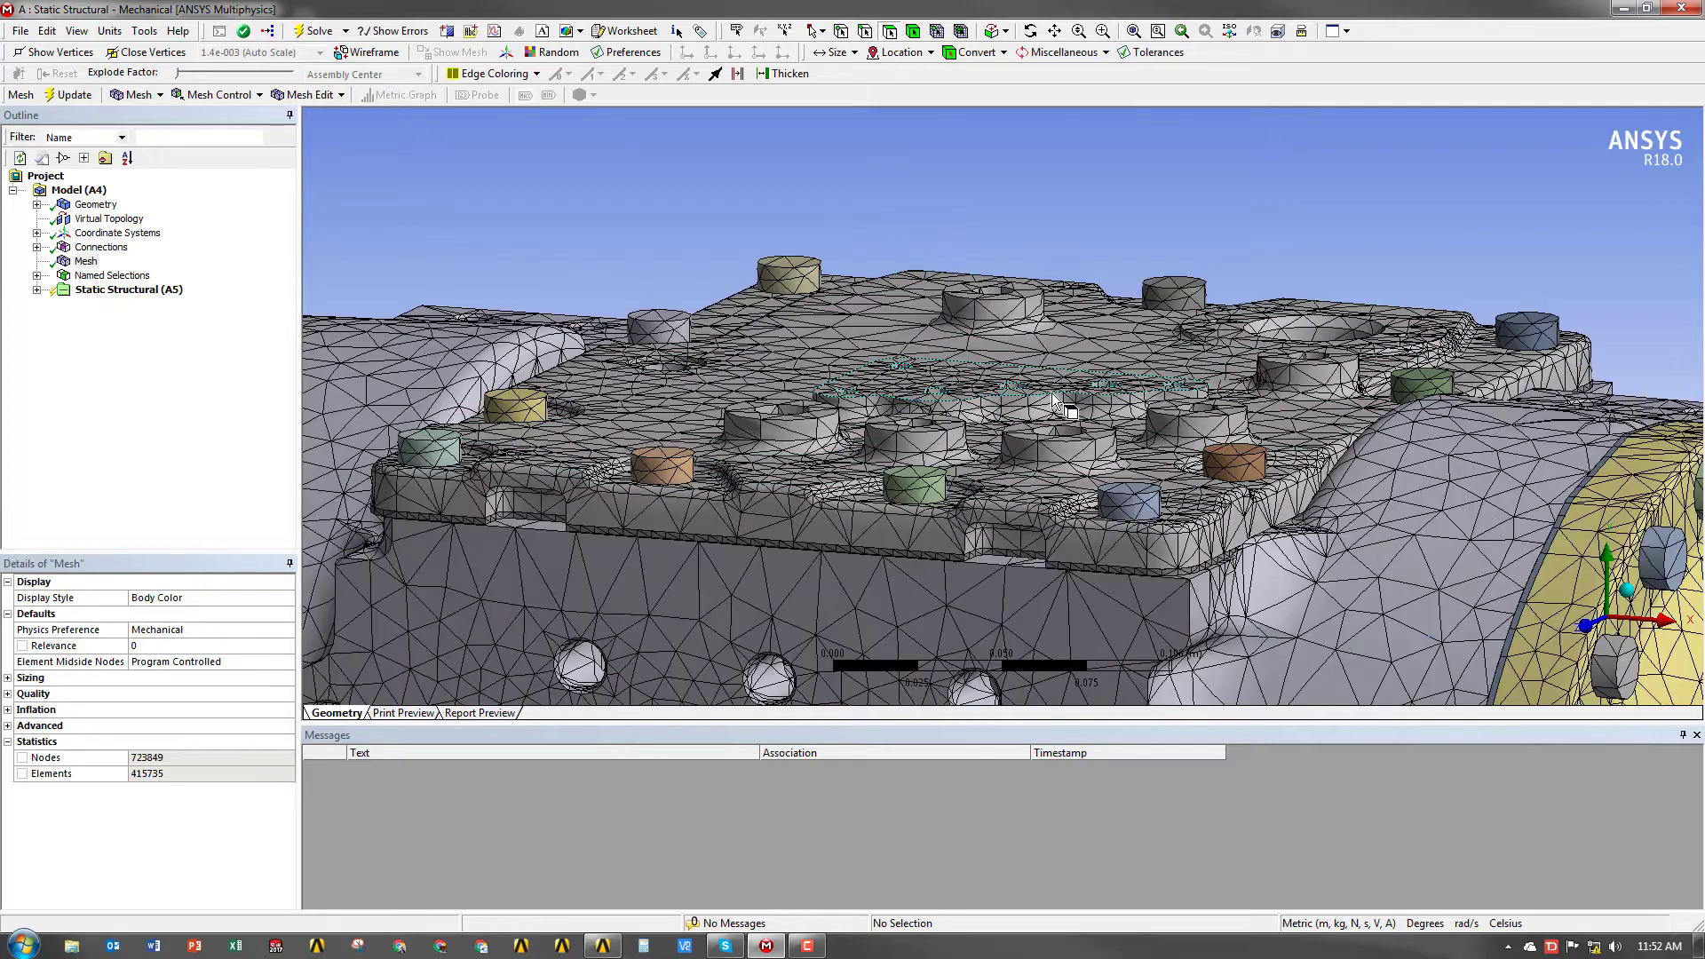
{"action": "middle_click_drag", "start_coordinate": [1052, 393], "coordinate": [989, 527]}
{"action": "scroll", "coordinate": [989, 527], "scroll_direction": "down", "scroll_amount": 1}
{"action": "scroll", "coordinate": [988, 528], "scroll_direction": "down", "scroll_amount": 5}
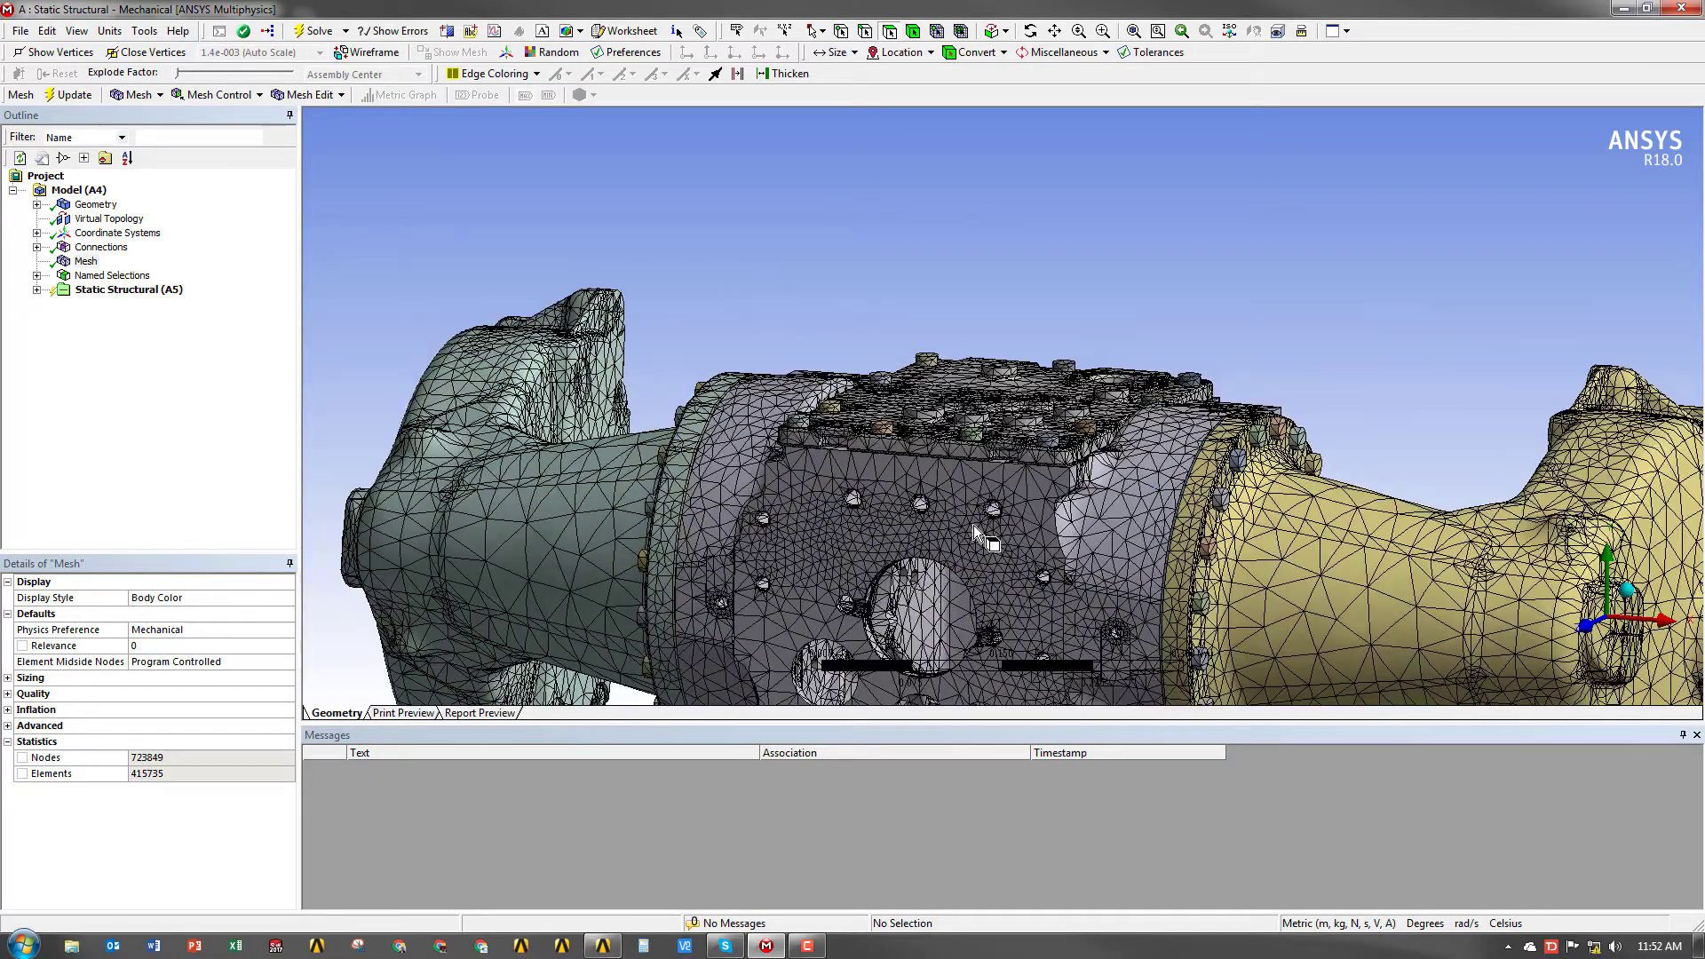
{"action": "middle_click_drag", "start_coordinate": [792, 501], "coordinate": [1195, 533]}
{"action": "scroll", "coordinate": [915, 524], "scroll_direction": "down", "scroll_amount": 3}
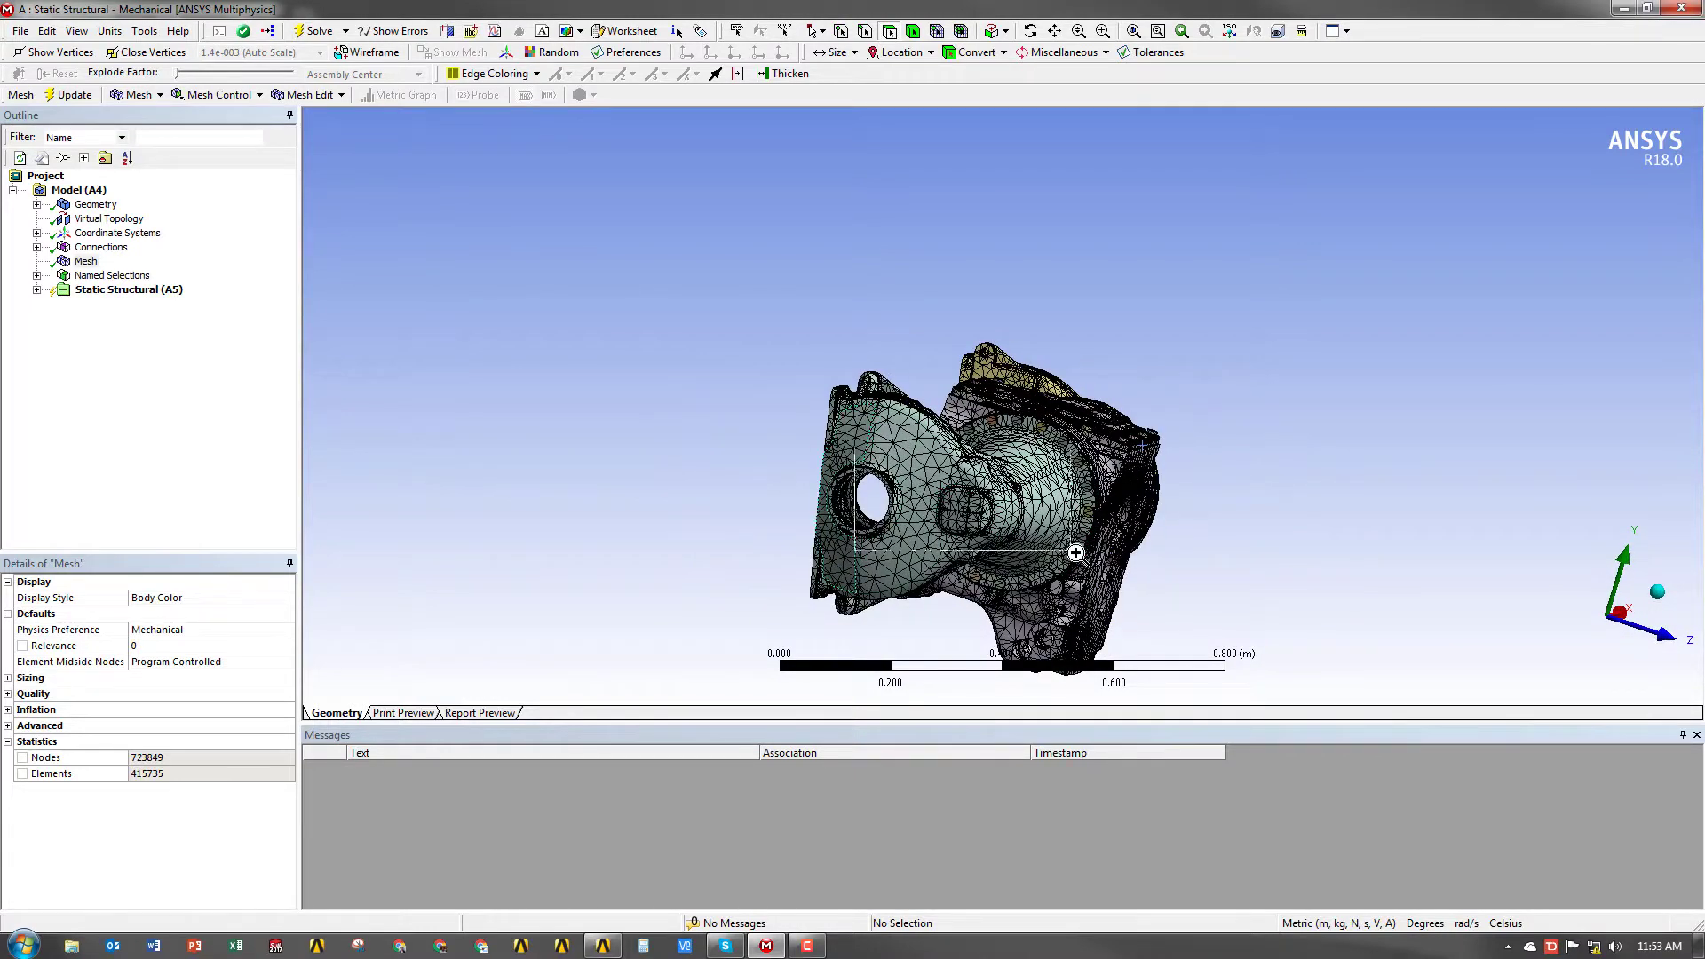
{"action": "scroll", "coordinate": [1076, 553], "scroll_direction": "up", "scroll_amount": 5}
{"action": "scroll", "coordinate": [1069, 563], "scroll_direction": "down", "scroll_amount": 4}
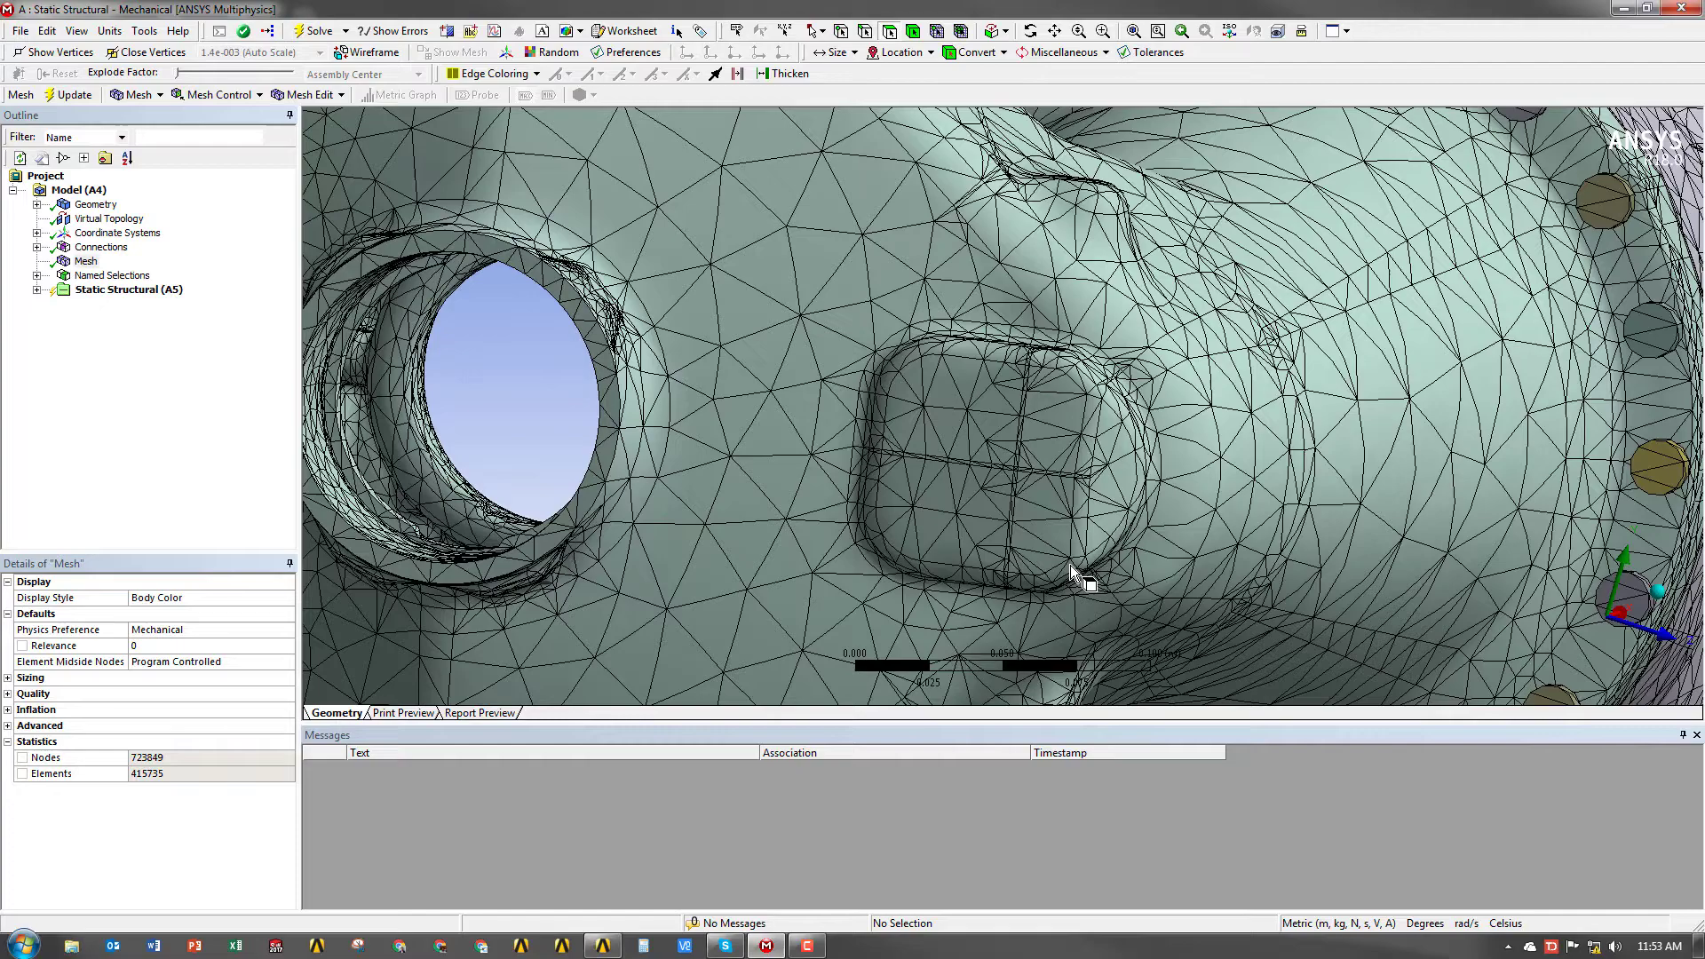
{"action": "scroll", "coordinate": [1071, 567], "scroll_direction": "down", "scroll_amount": 5}
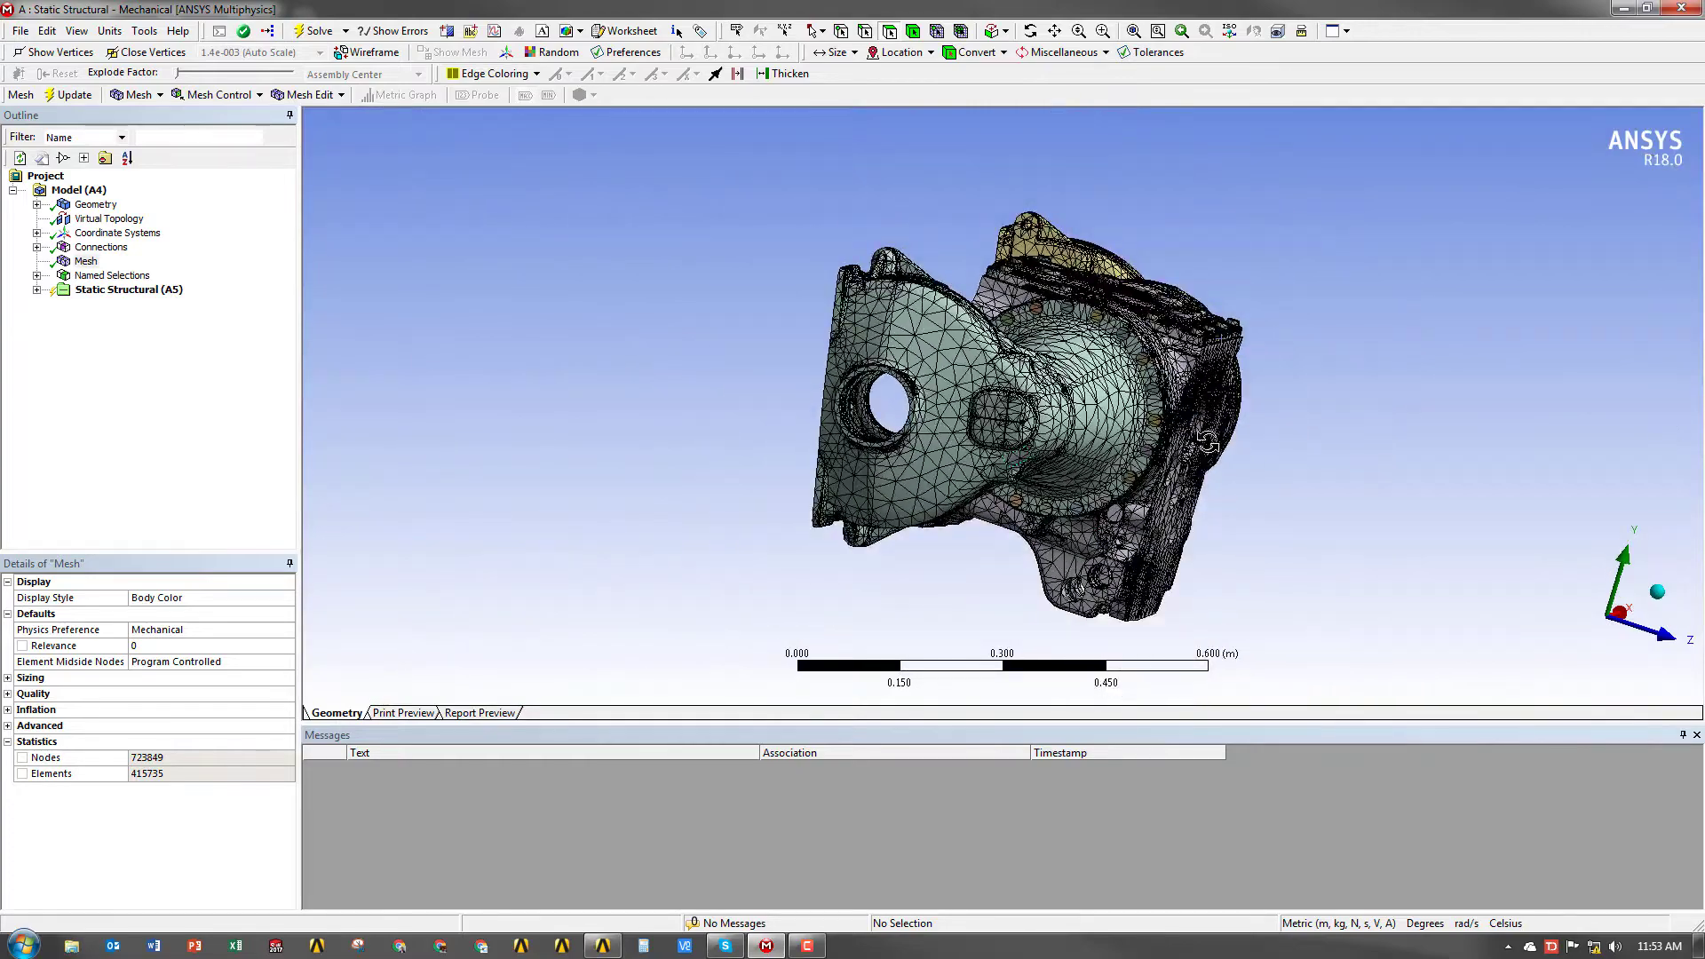
{"action": "middle_click_drag", "start_coordinate": [1261, 451], "coordinate": [1045, 450]}
{"action": "scroll", "coordinate": [1137, 389], "scroll_direction": "up", "scroll_amount": 8}
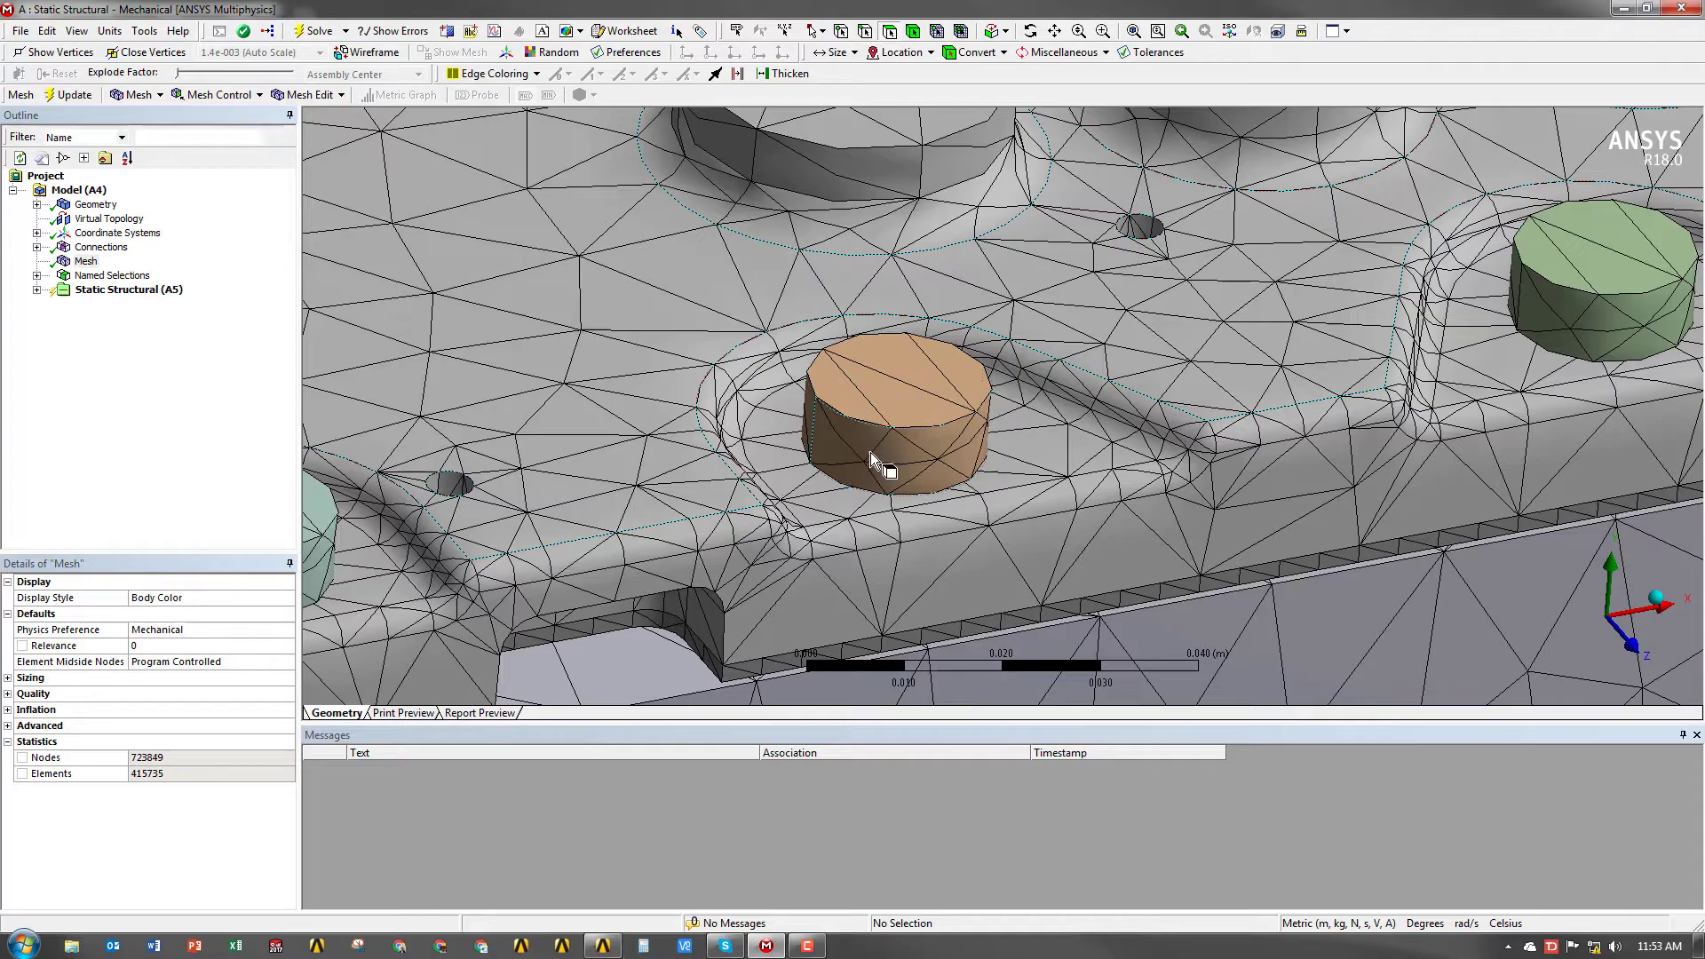
{"action": "scroll", "coordinate": [950, 446], "scroll_direction": "down", "scroll_amount": 3}
{"action": "key", "text": "F7"}
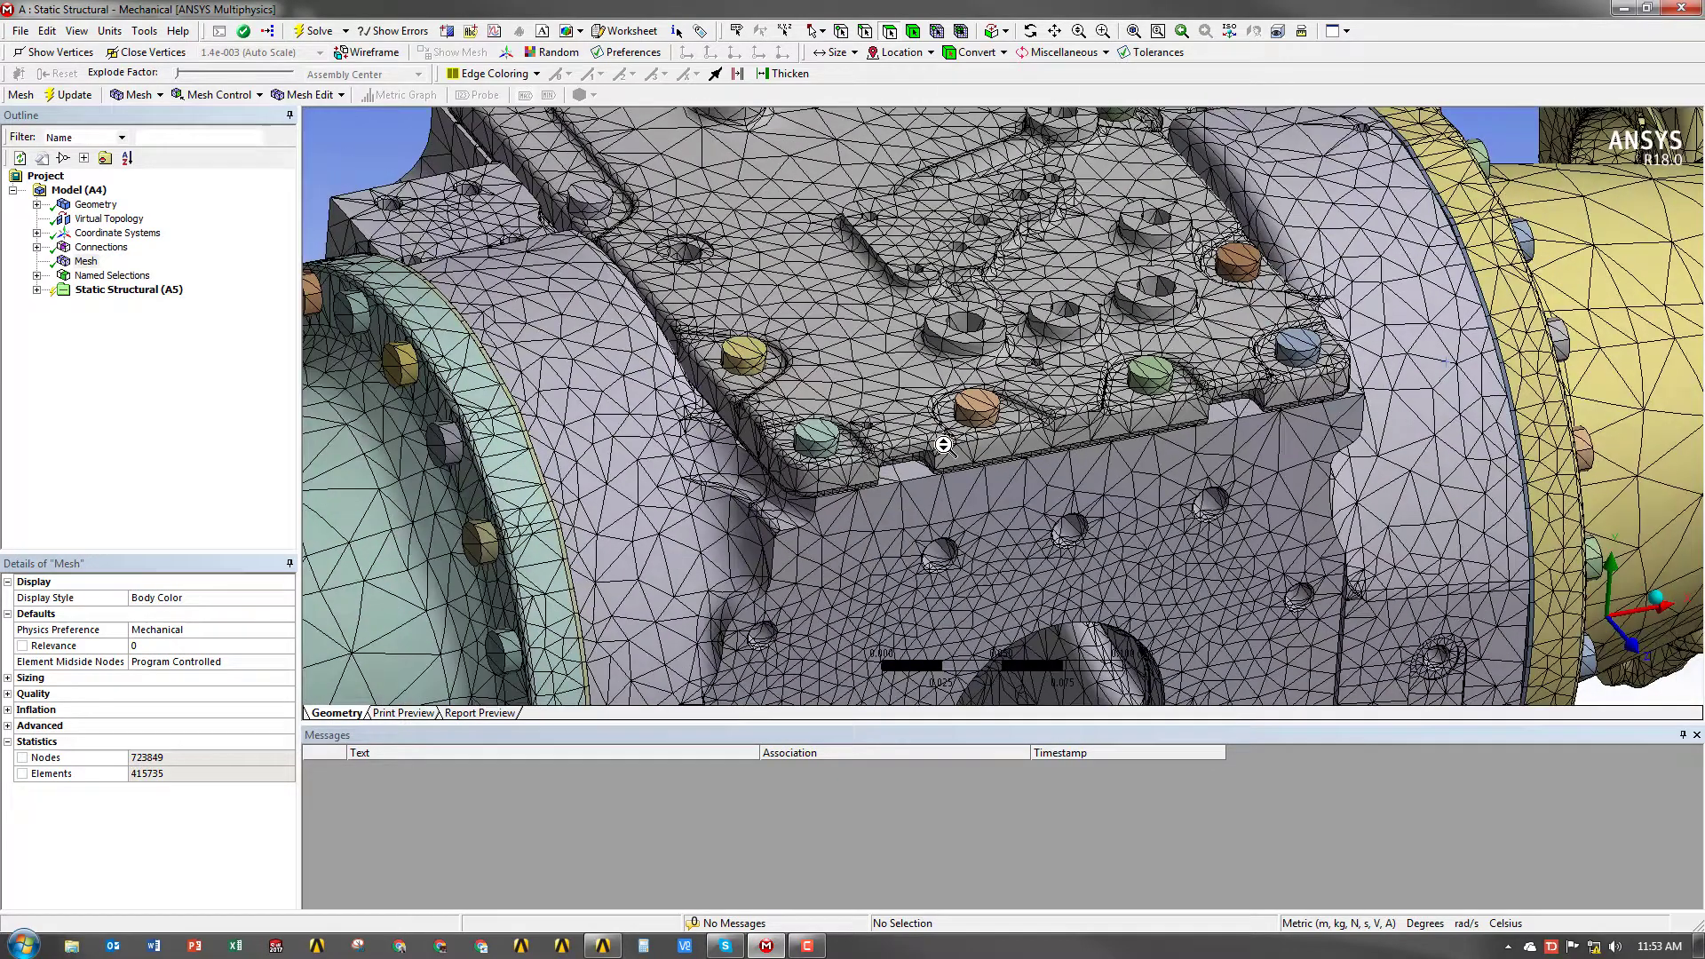
{"action": "left_click", "coordinate": [1657, 596]}
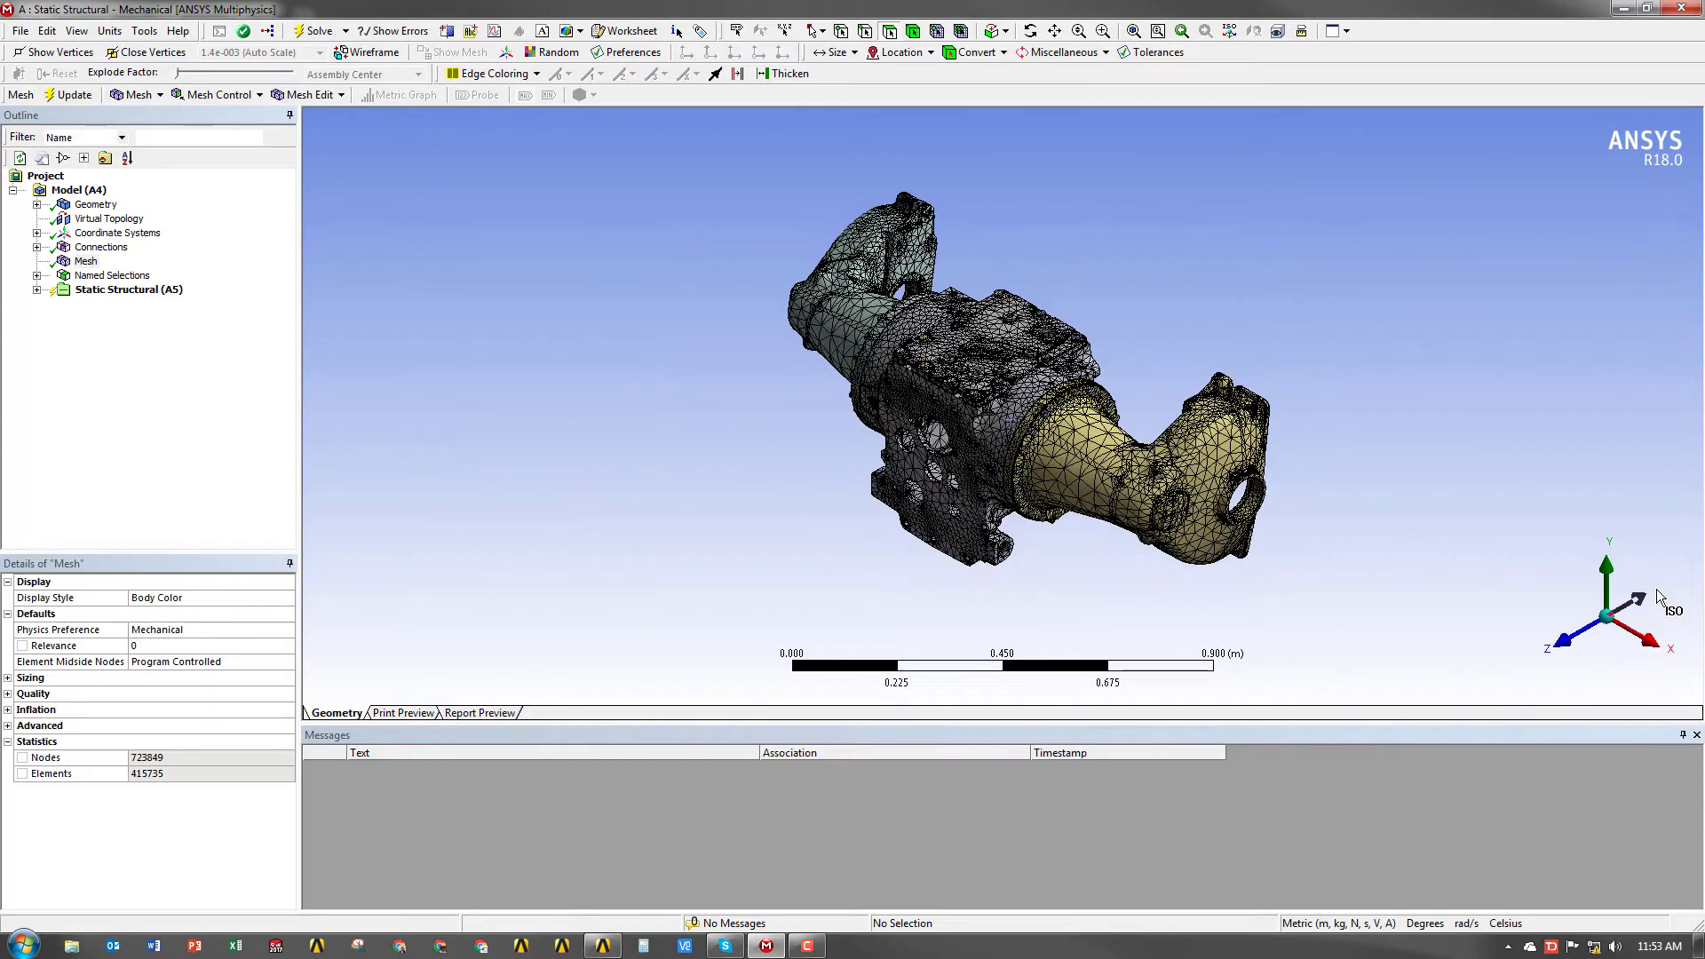
- Insert a mesh Method scoped to the BOLTS named selection and set it to MultiZone
{"action": "right_click", "coordinate": [80, 262]}
{"action": "mouse_move", "coordinate": [115, 276]}
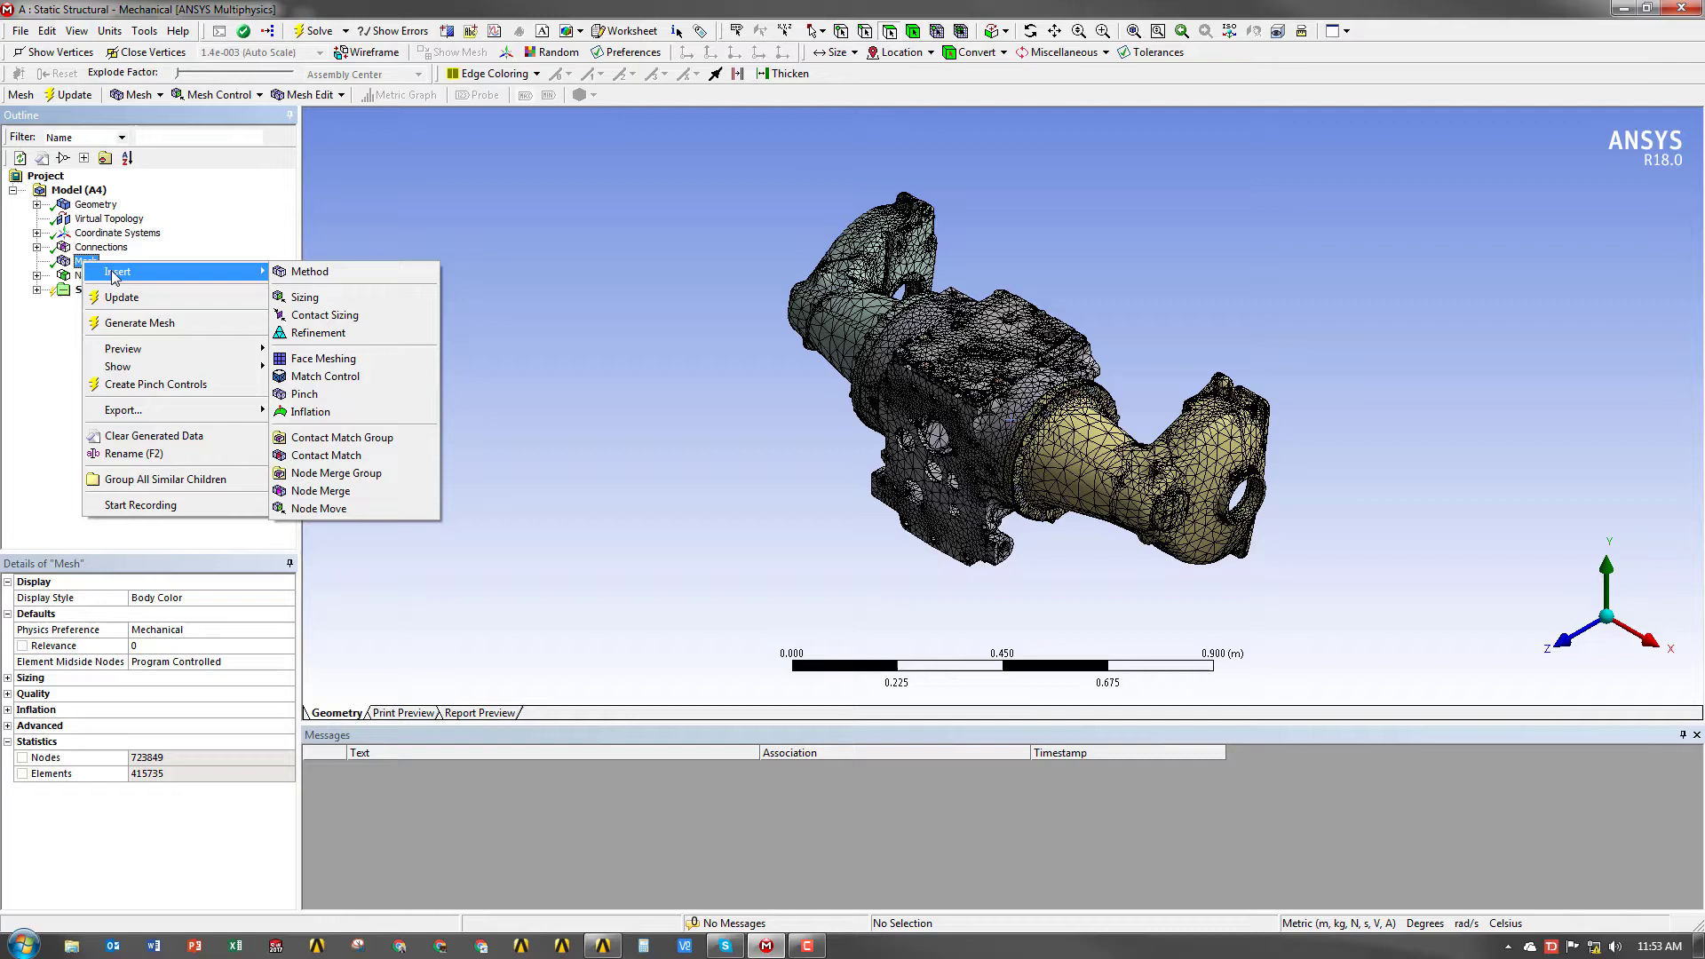
{"action": "left_click", "coordinate": [295, 276]}
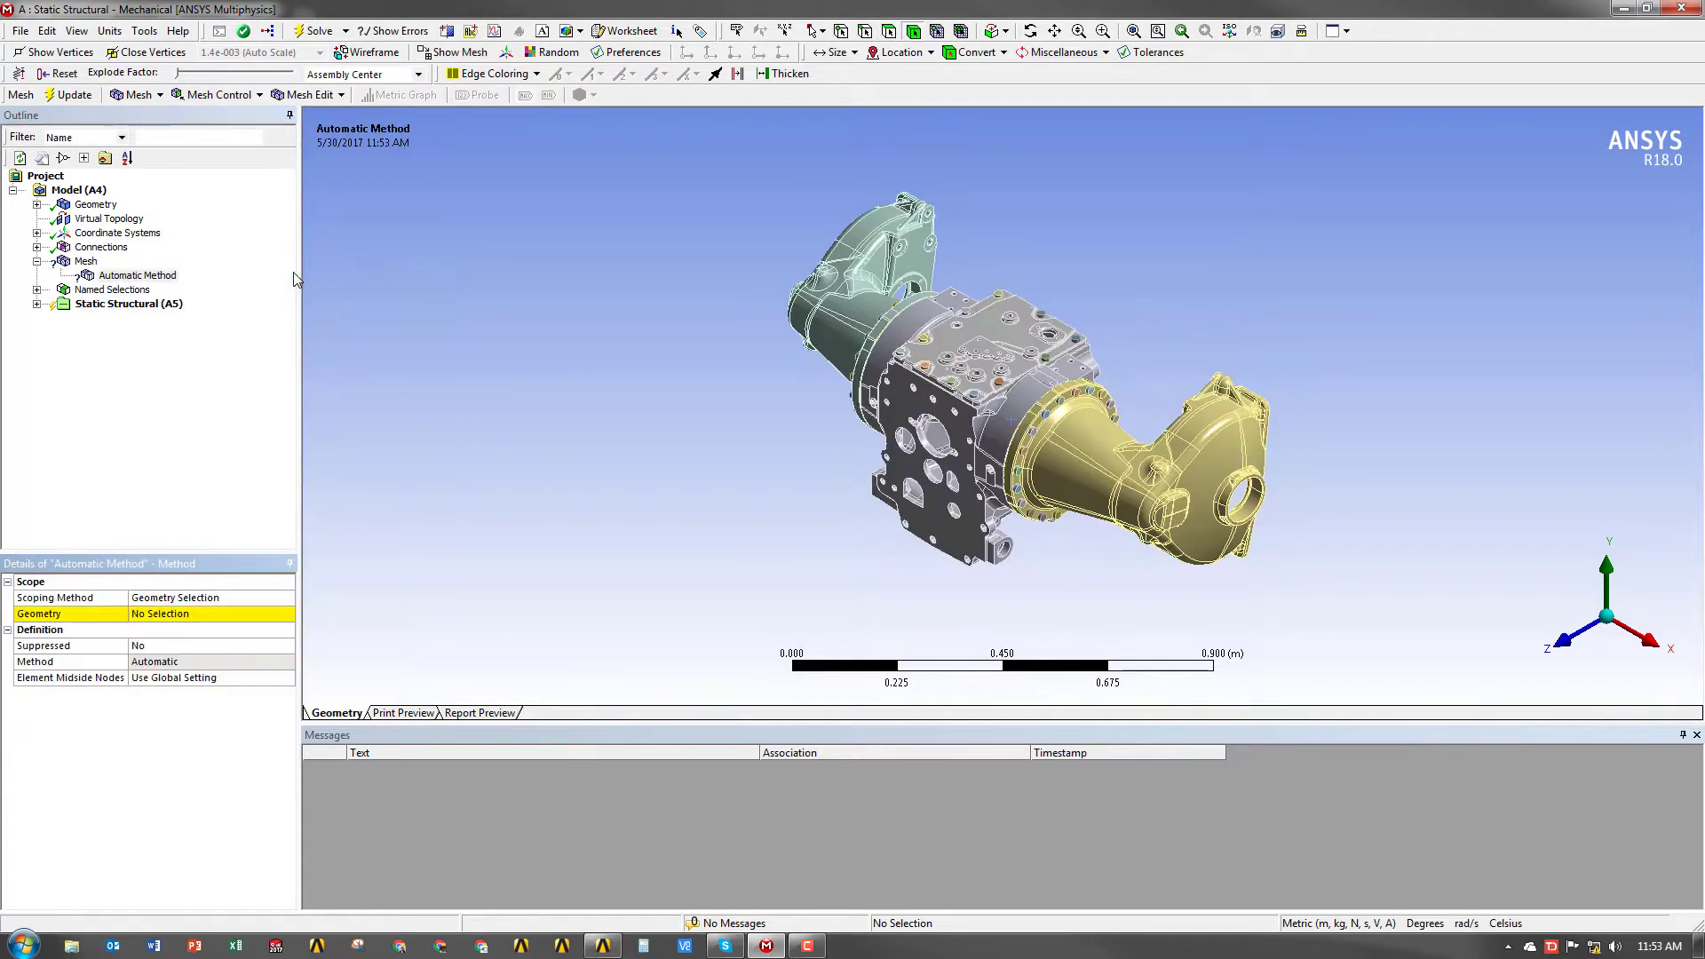
{"action": "left_click", "coordinate": [288, 599]}
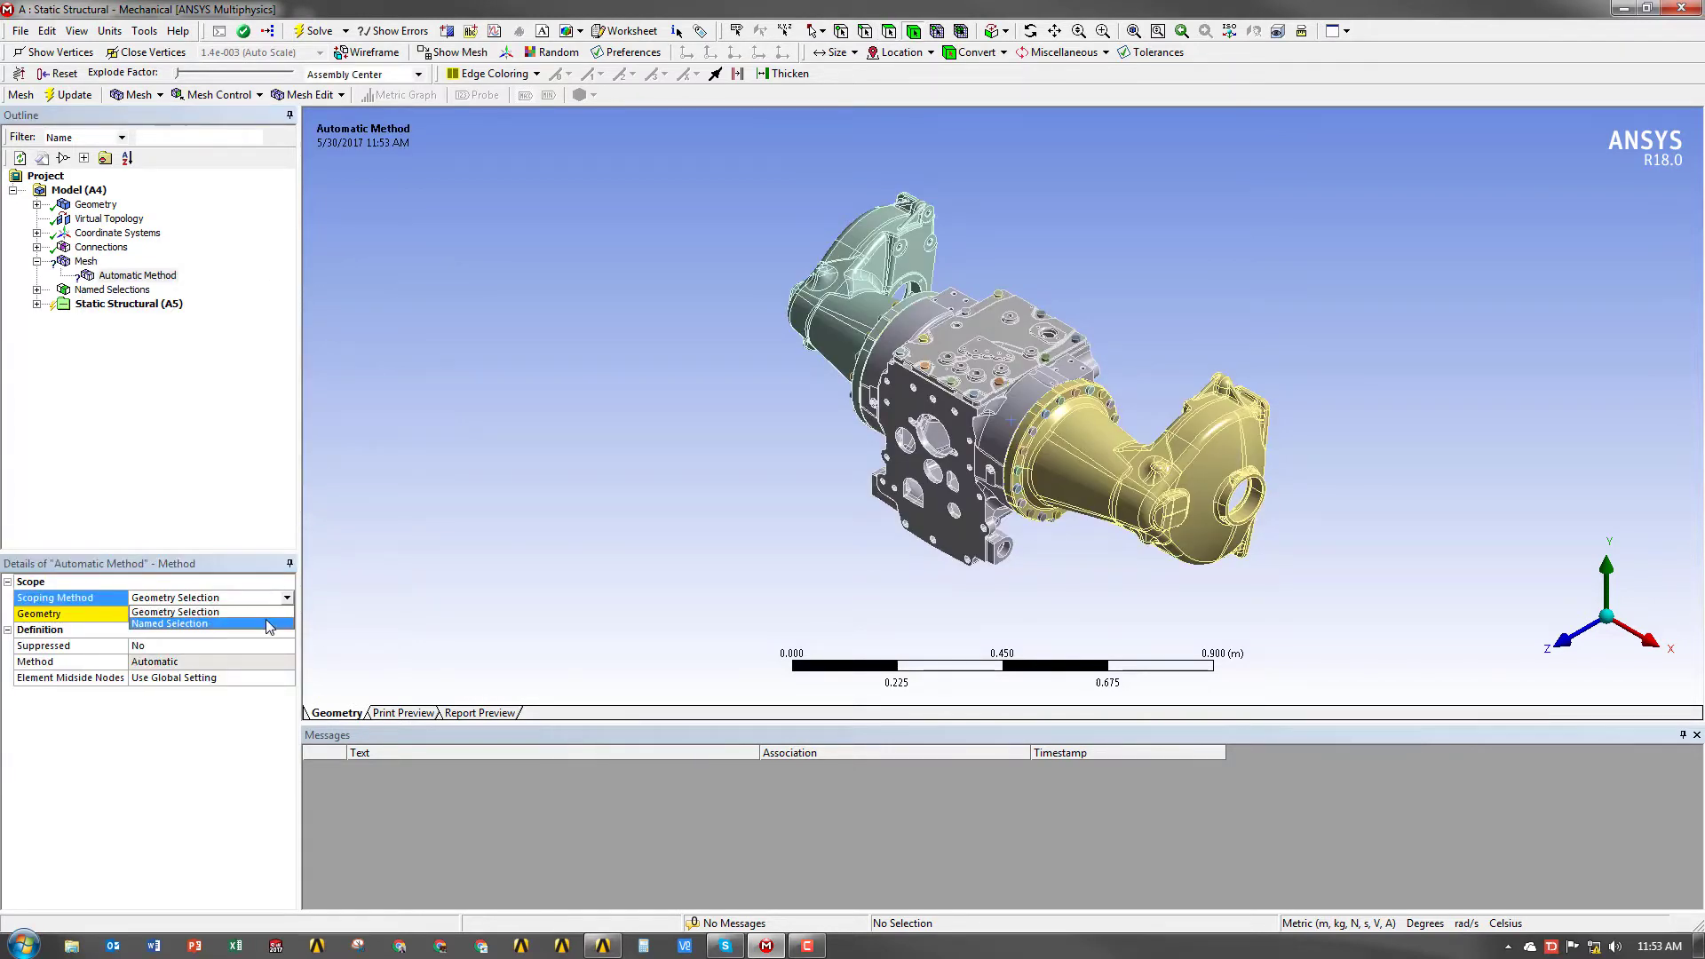
{"action": "left_click", "coordinate": [257, 626]}
{"action": "left_click", "coordinate": [287, 614]}
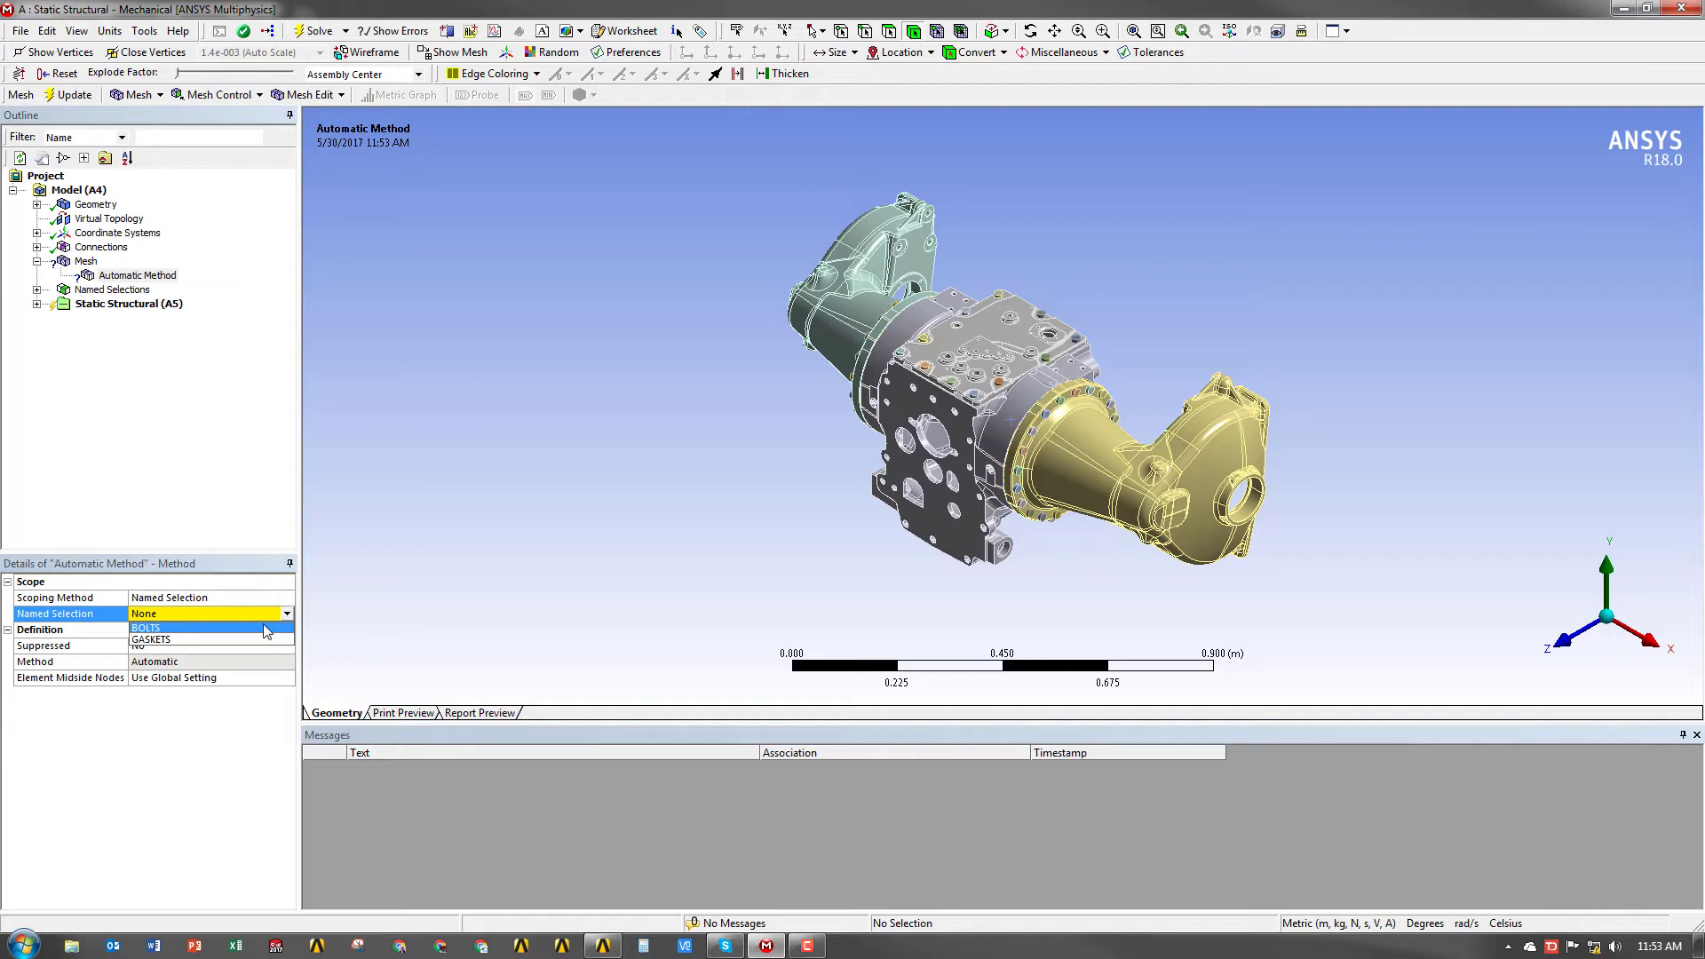
{"action": "left_click", "coordinate": [266, 628]}
{"action": "left_click", "coordinate": [287, 662]}
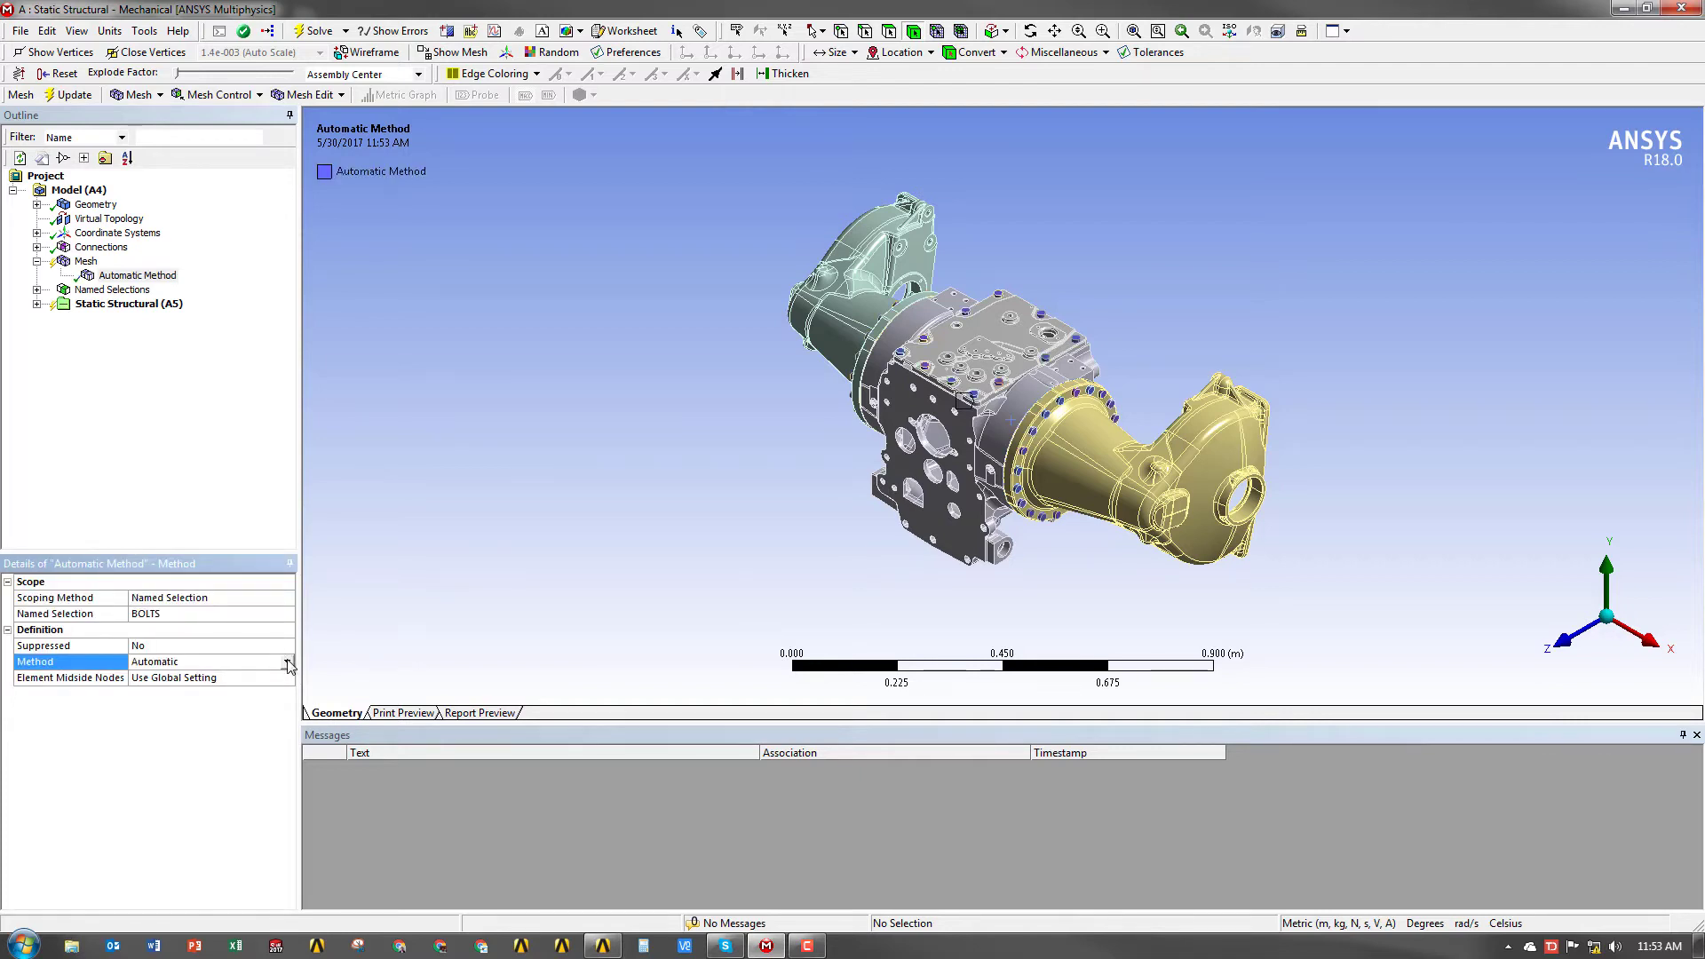
{"action": "left_click", "coordinate": [287, 662]}
{"action": "left_click", "coordinate": [220, 722]}
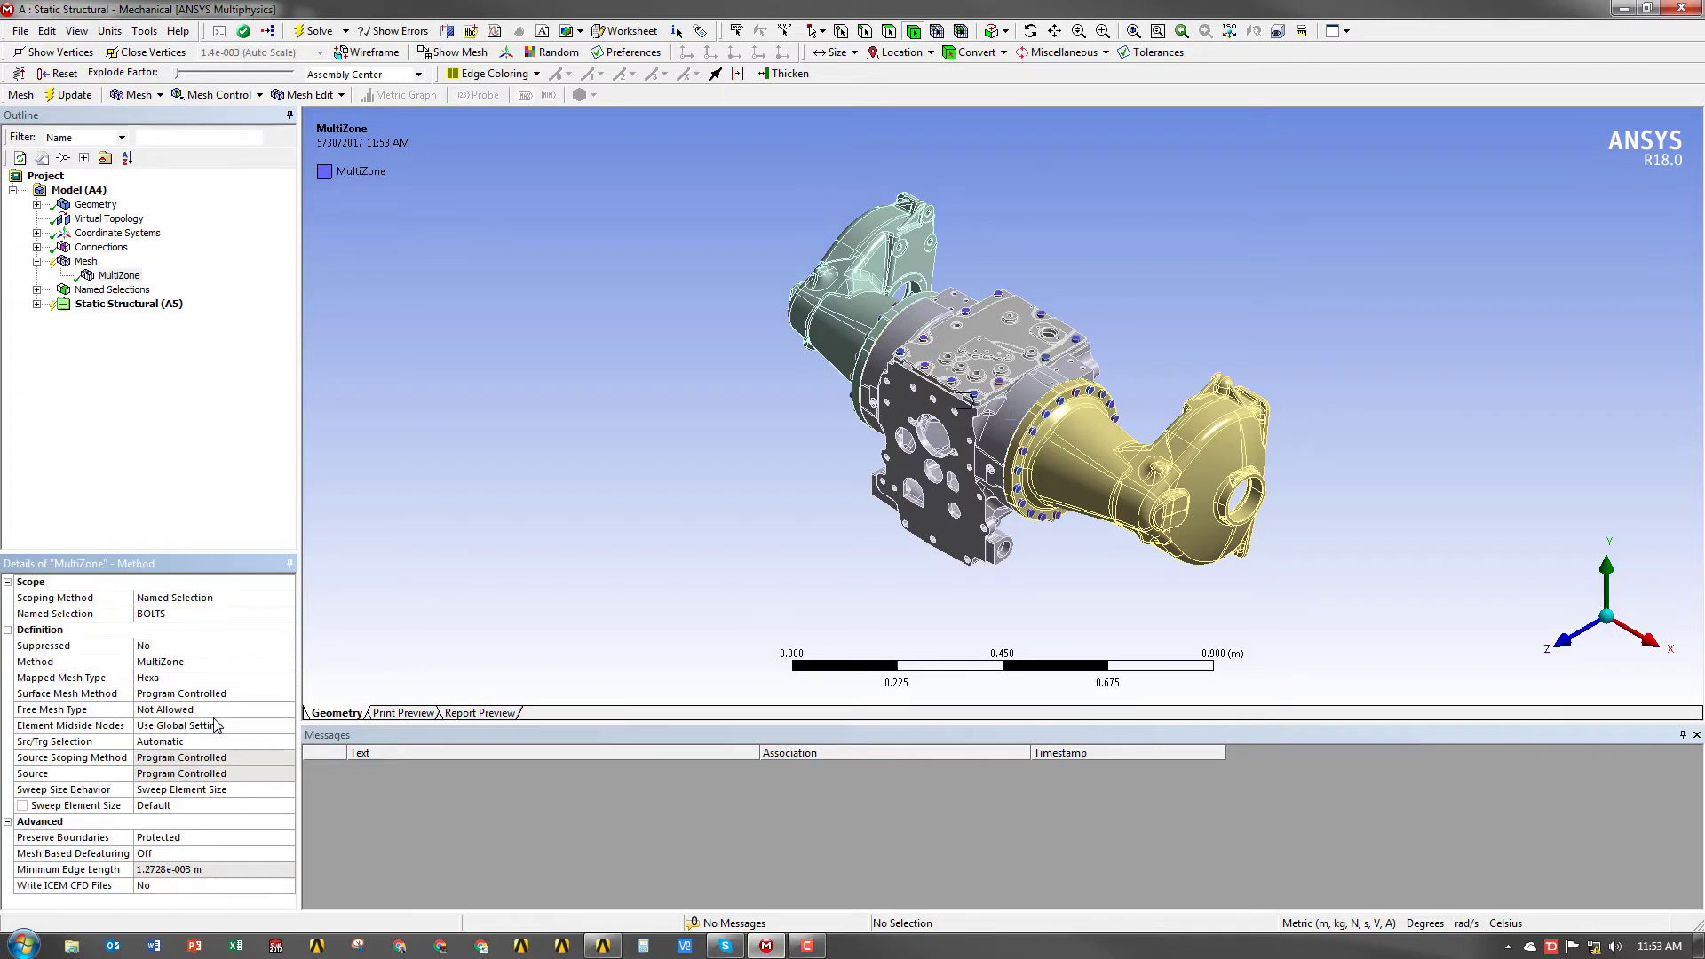
- Set the MultiZone sweep element size to 2.e-002 m
{"action": "left_click", "coordinate": [182, 806]}
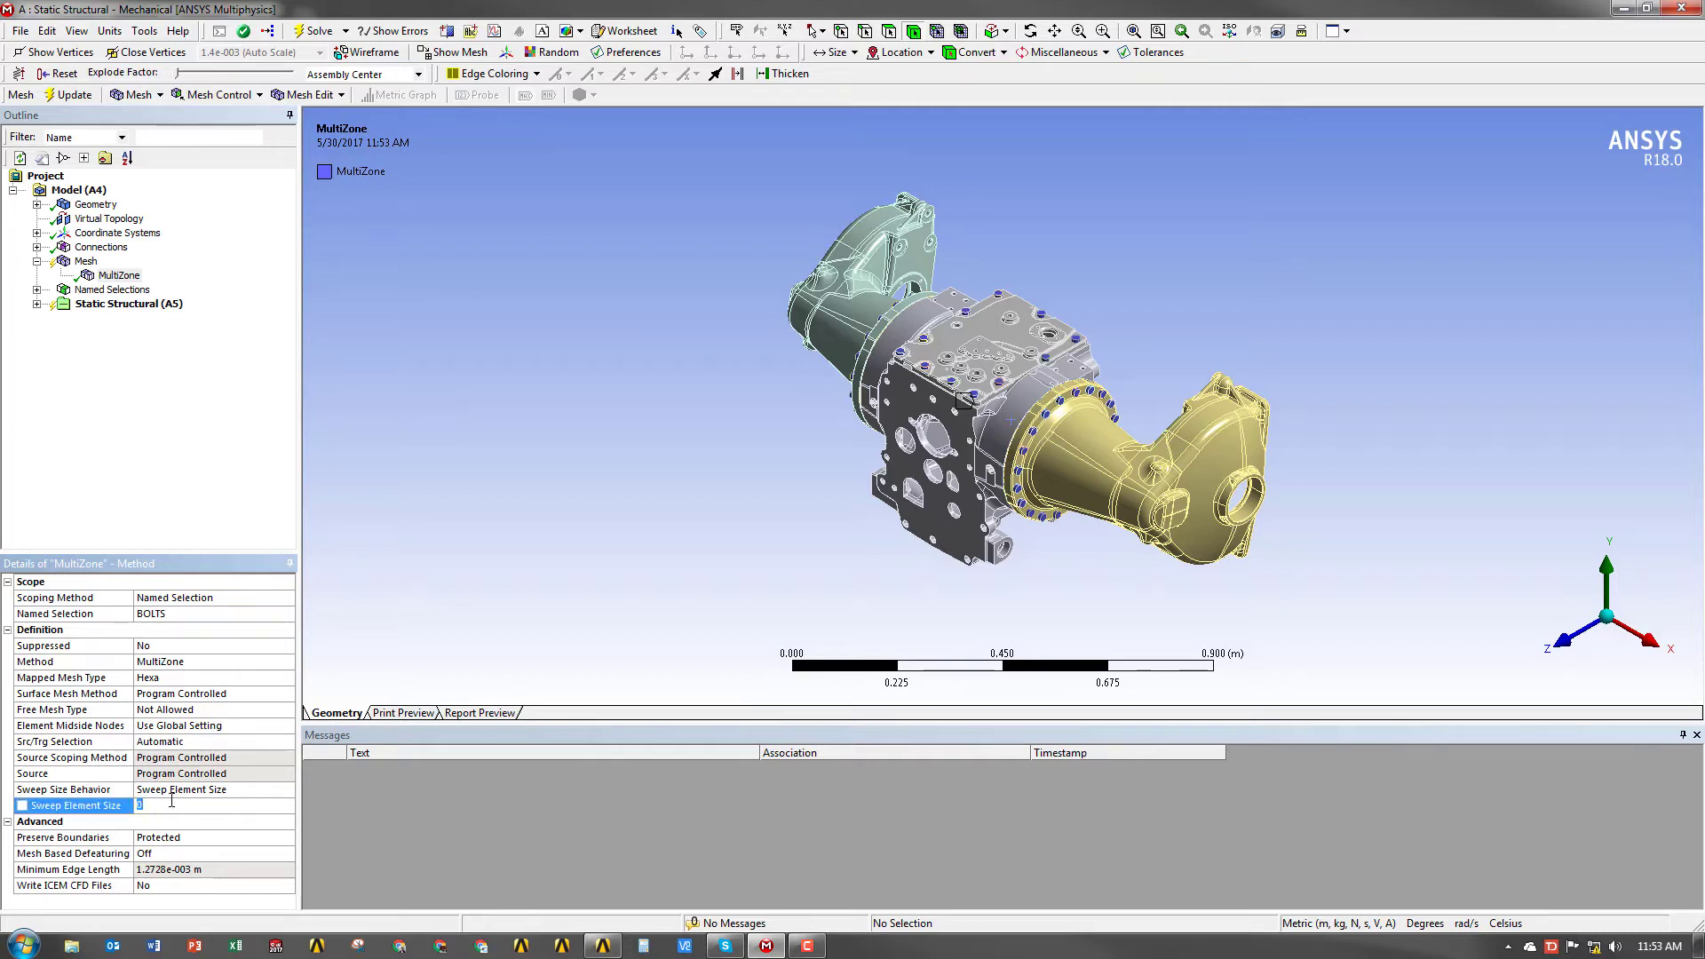
{"action": "type", "text": "2"}
{"action": "type", "text": "00"}
{"action": "key", "text": "Return"}
{"action": "left_click", "coordinate": [183, 804]}
{"action": "type", "text": "2.e-002"}
{"action": "key", "text": "Return"}
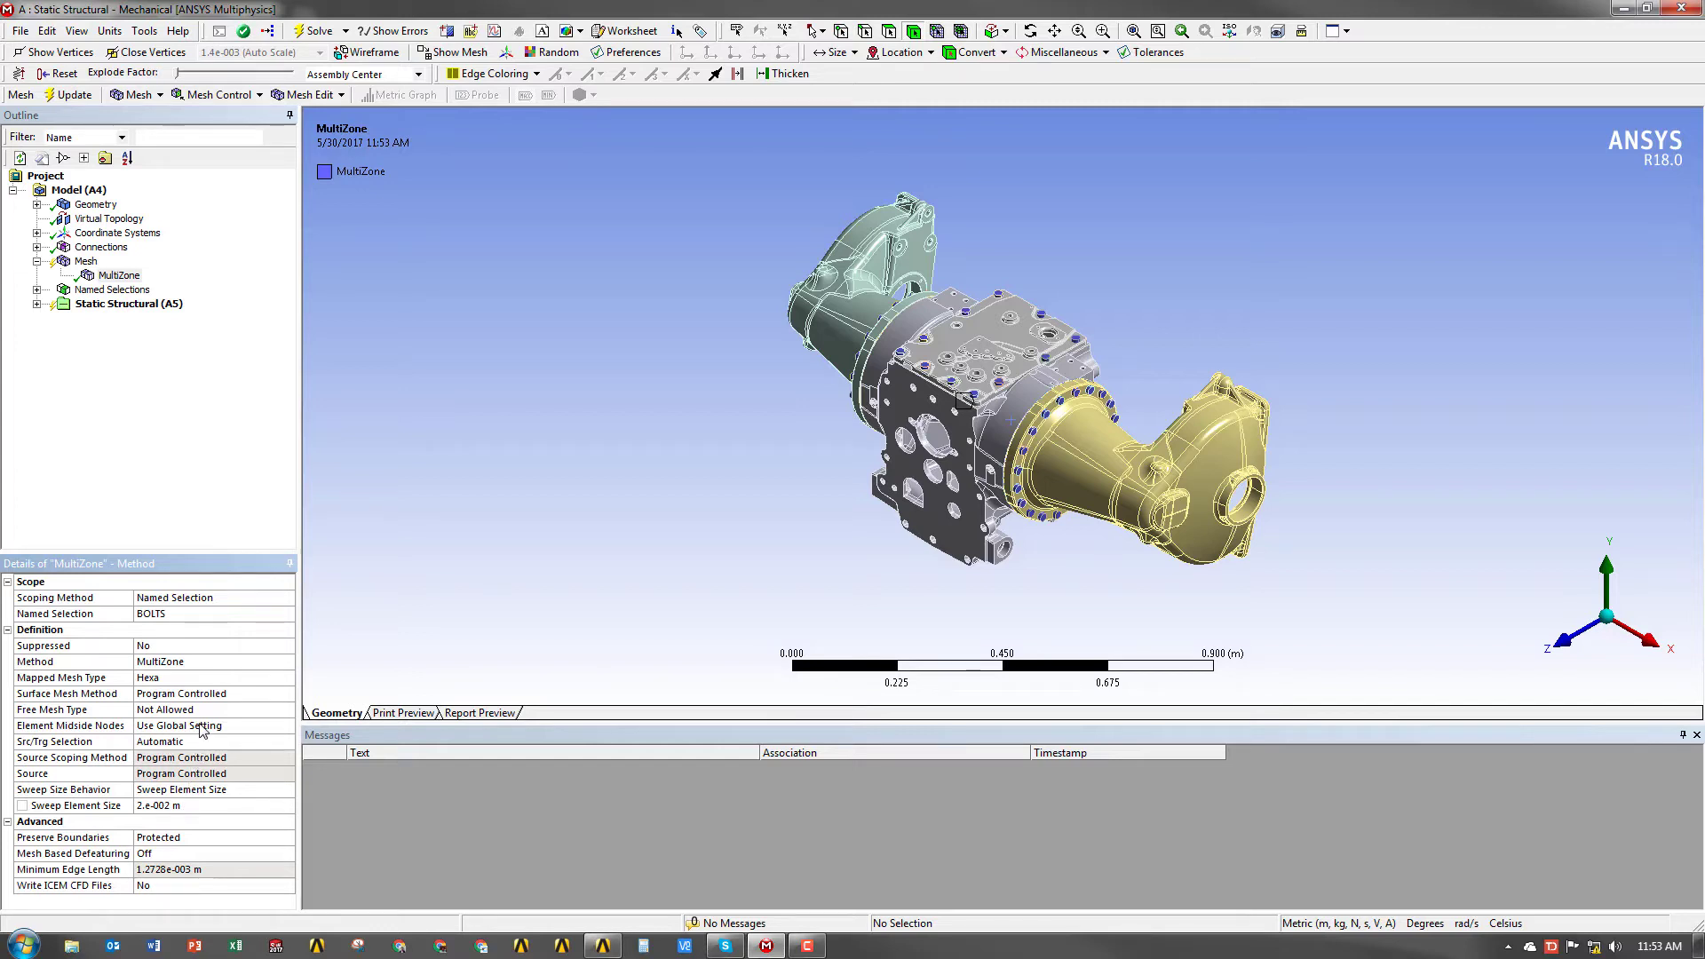
- Set free mesh type to Tetra/Pyramid and surface mesh method to Uniform
{"action": "left_click", "coordinate": [202, 710]}
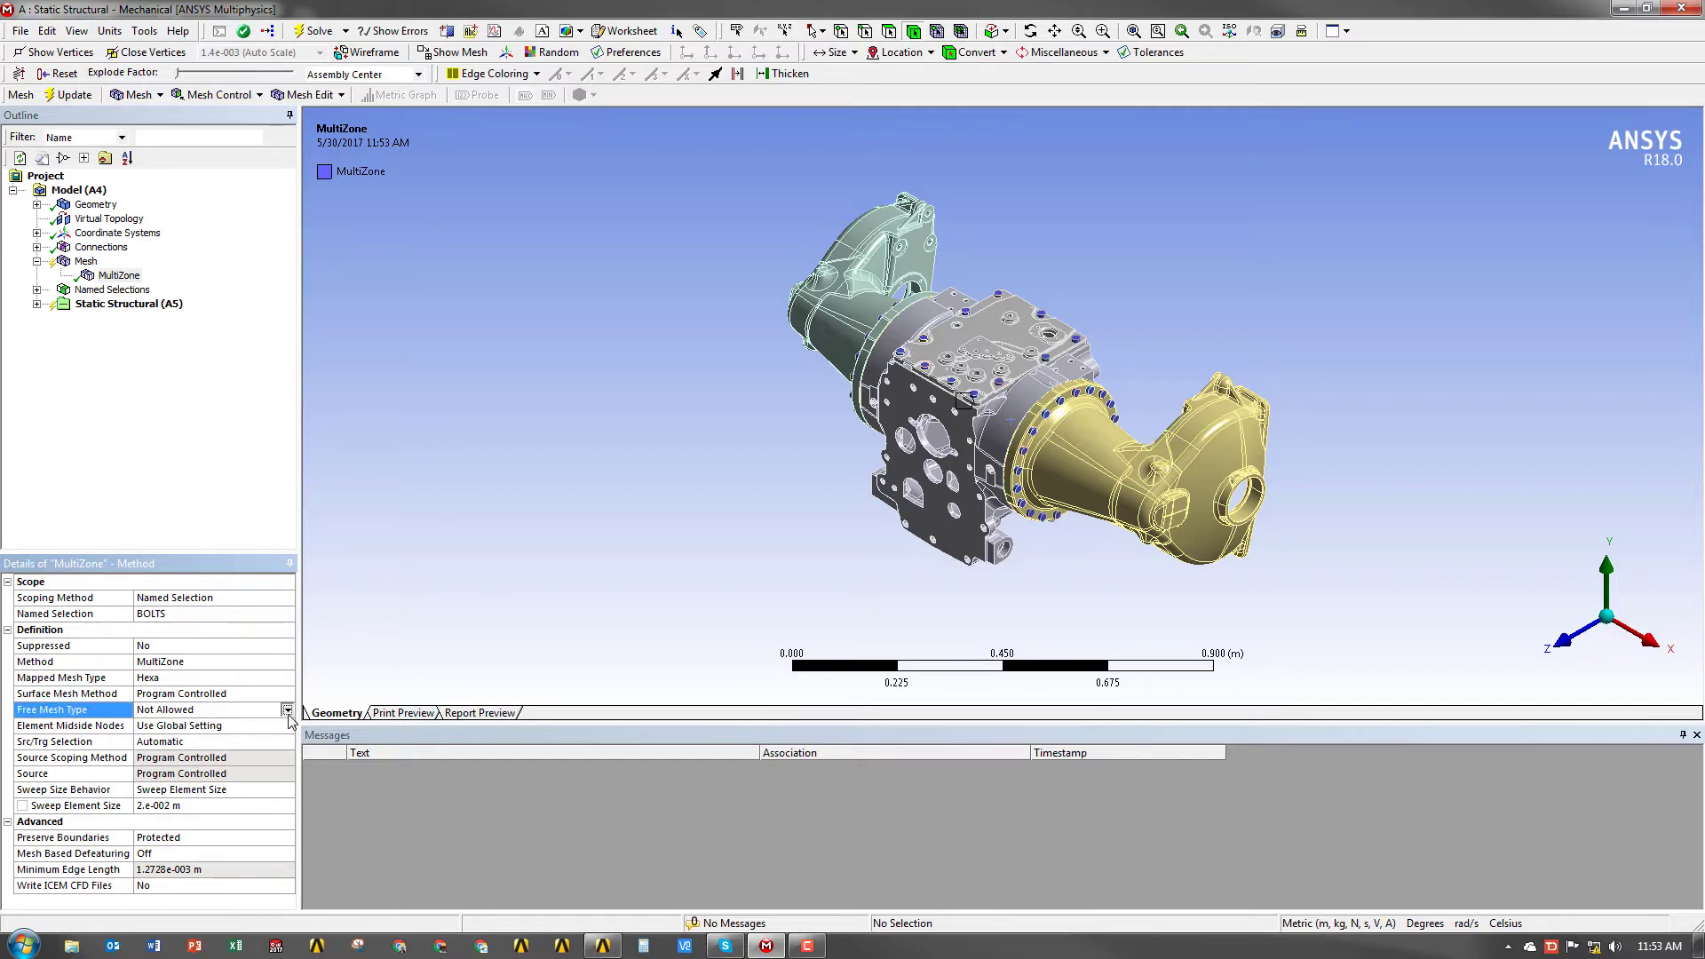
{"action": "left_click", "coordinate": [286, 710]}
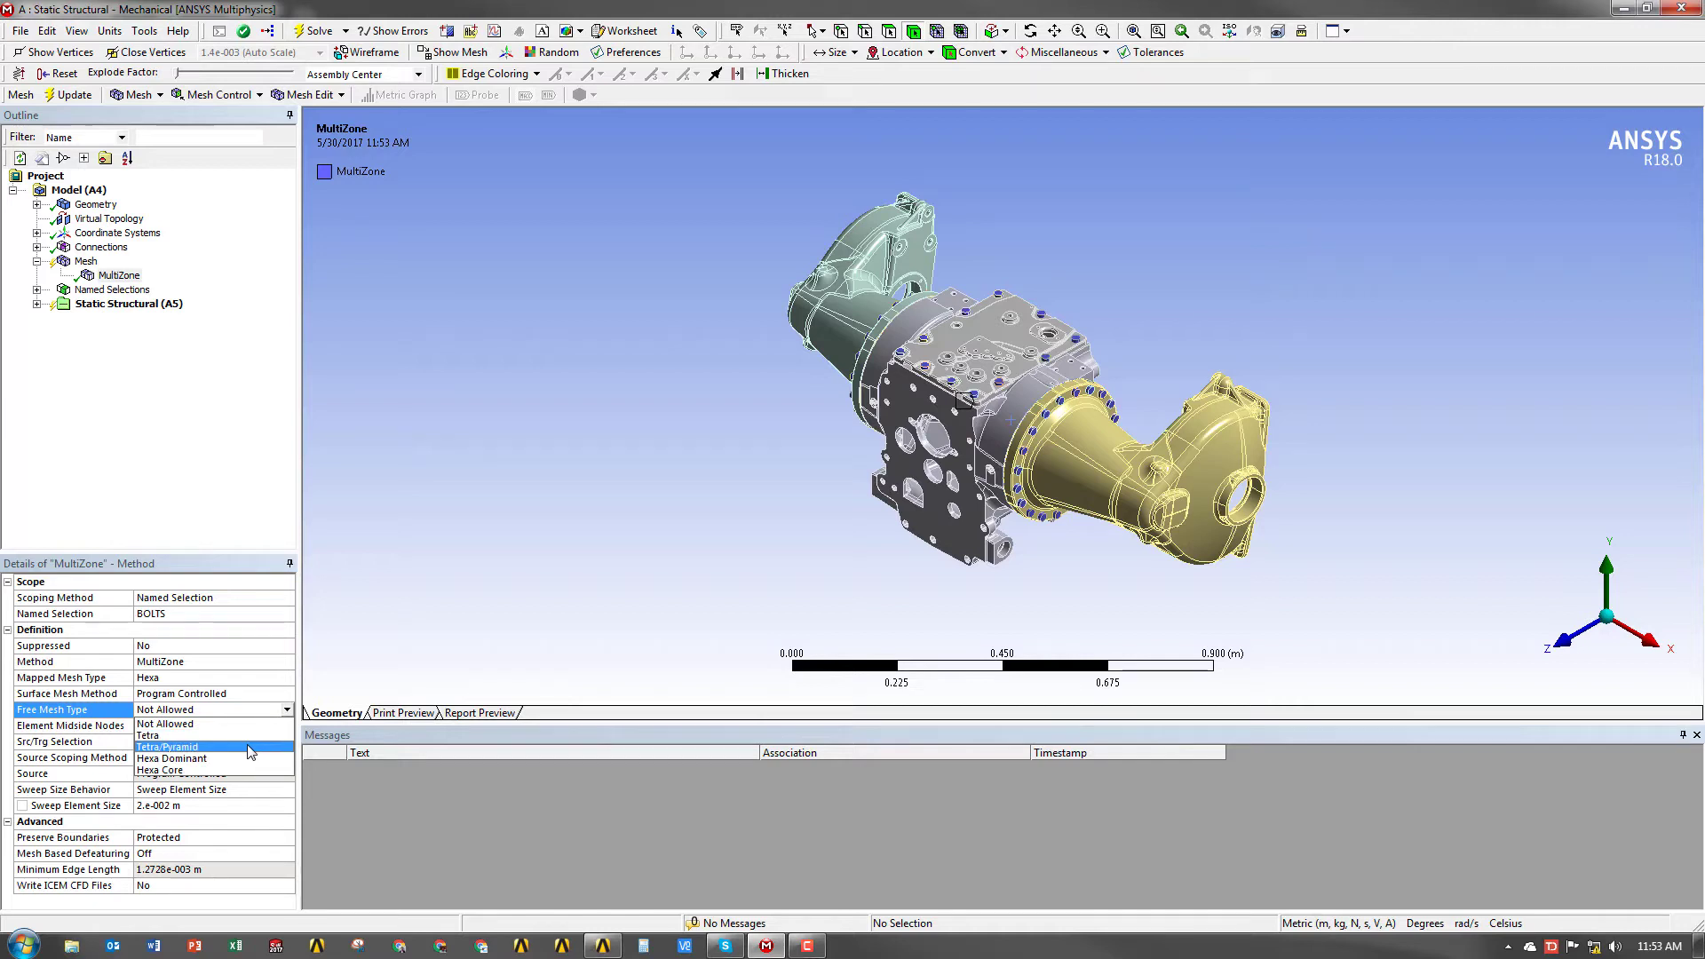
{"action": "left_click", "coordinate": [249, 747]}
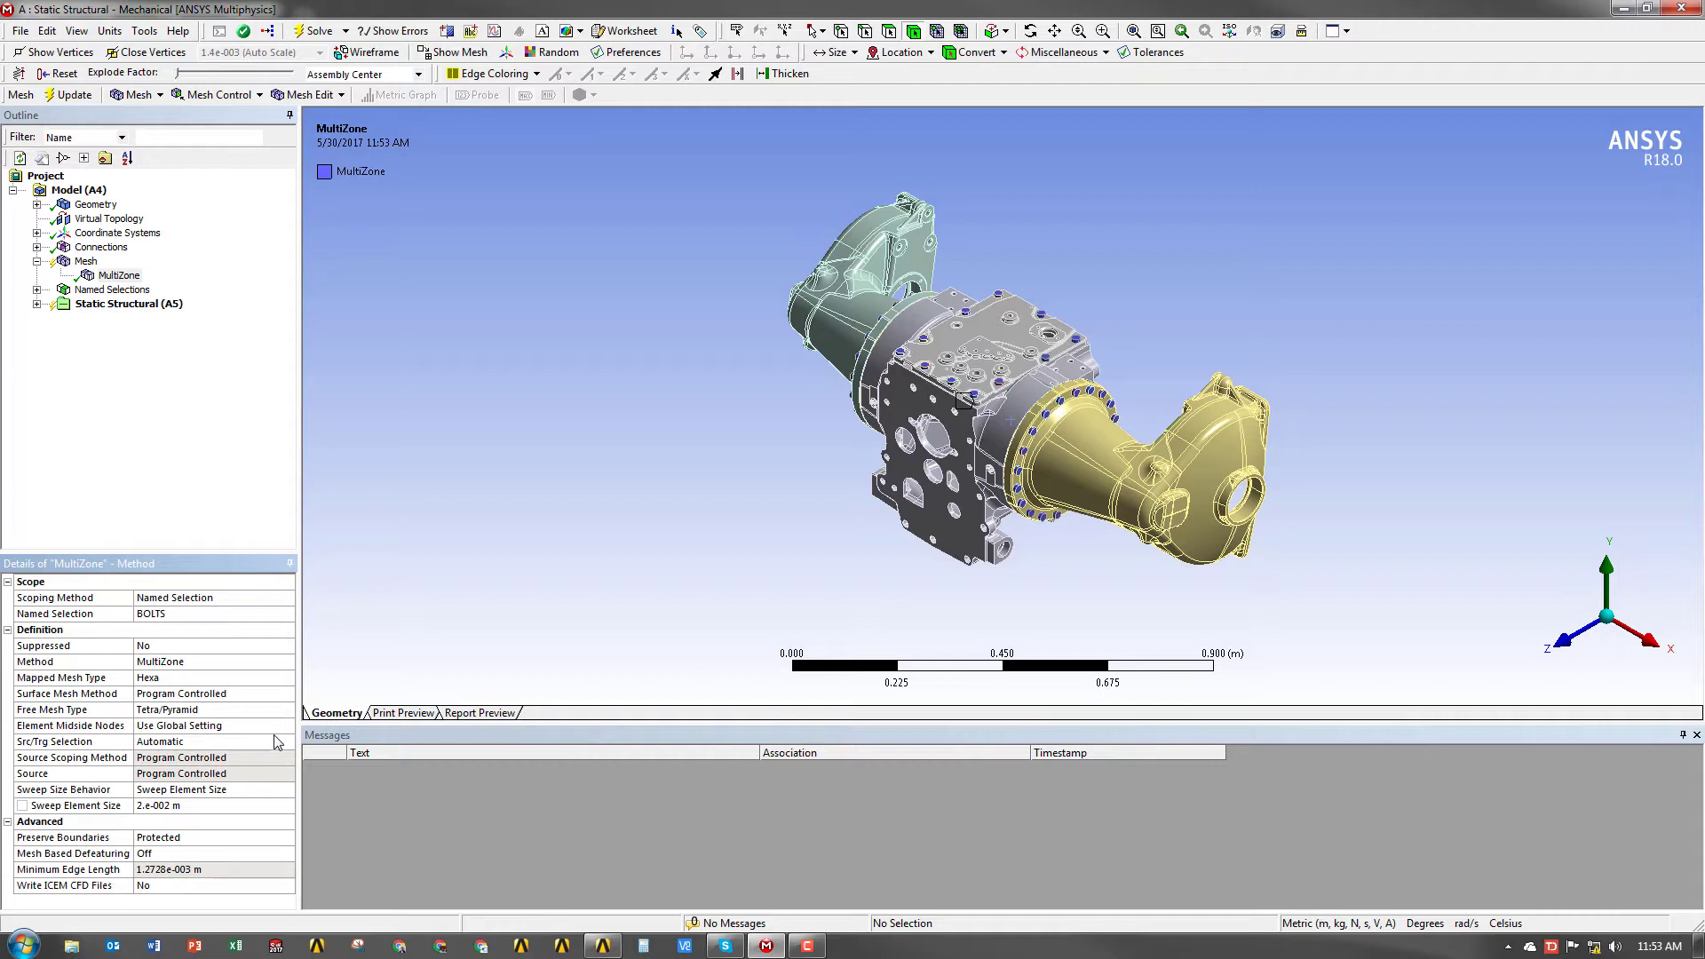
{"action": "left_click", "coordinate": [282, 694]}
{"action": "left_click", "coordinate": [288, 693]}
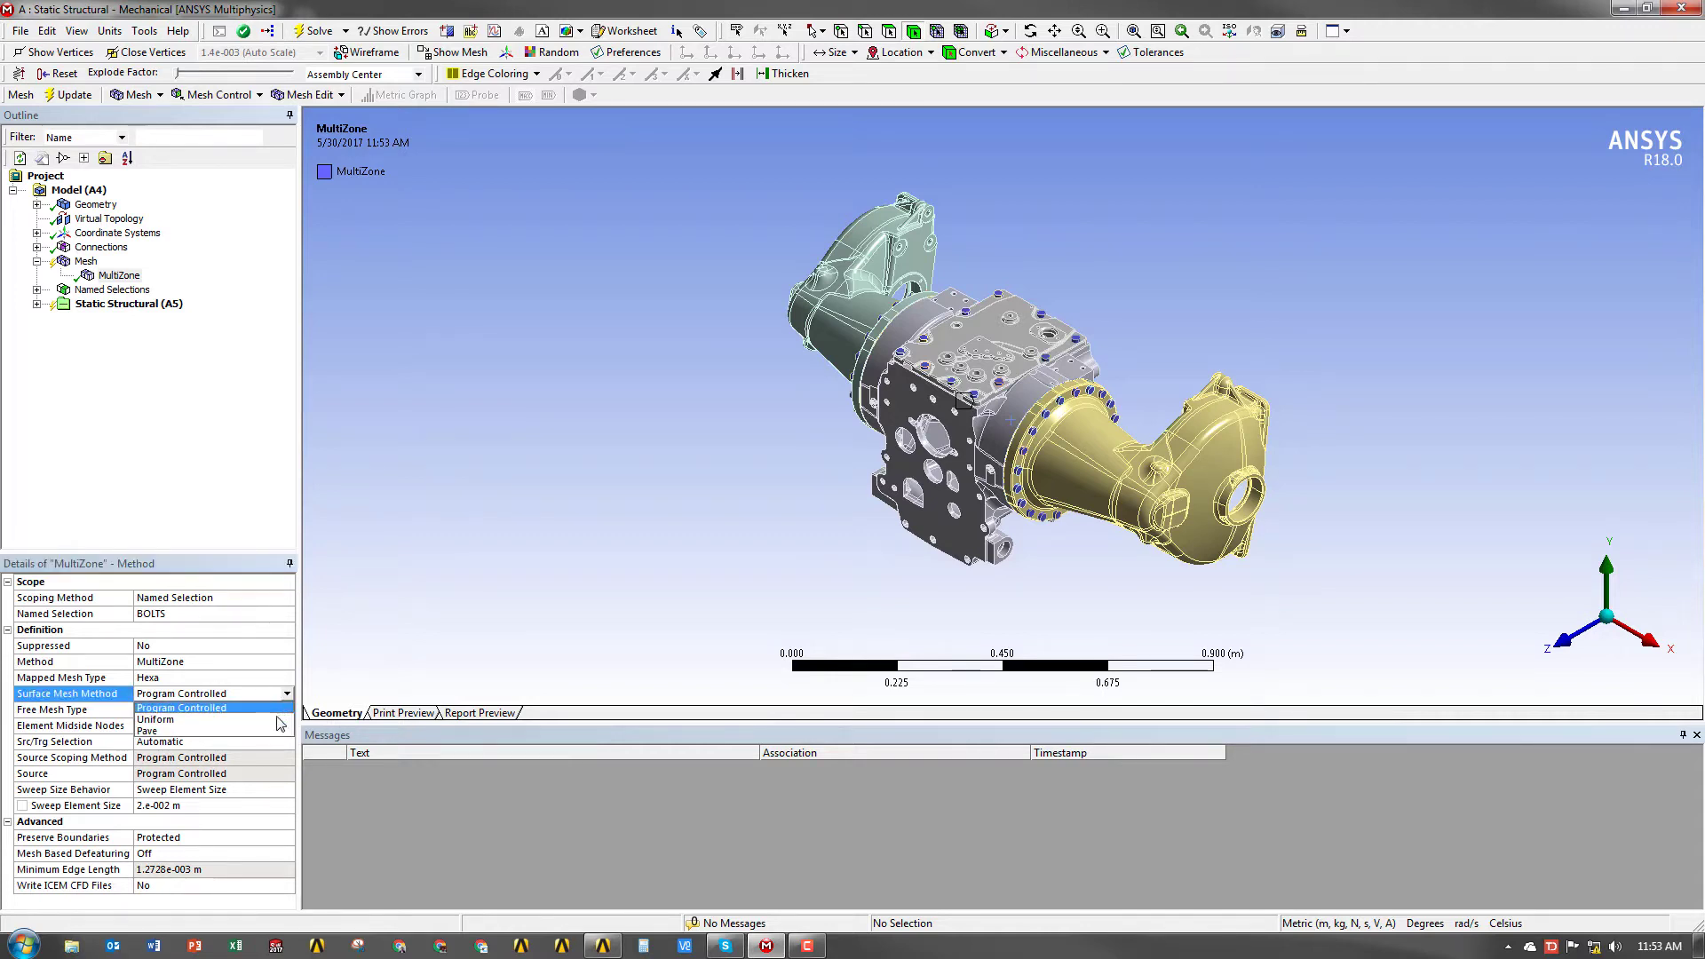
{"action": "left_click", "coordinate": [278, 726]}
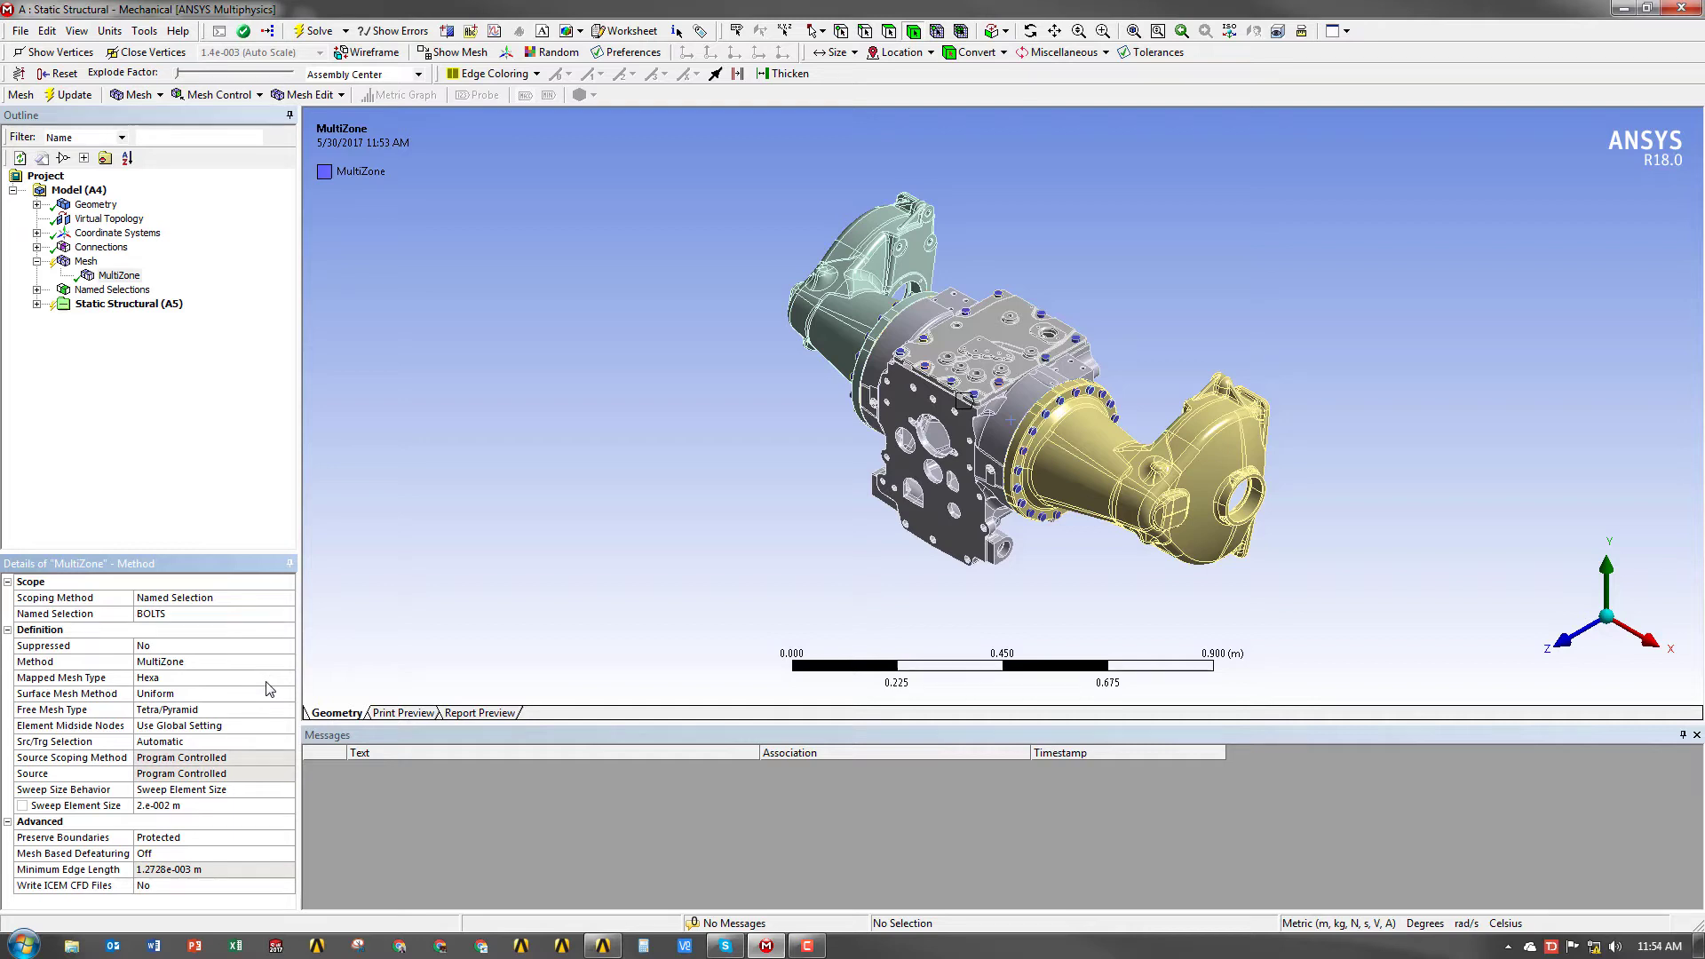
- Insert a Sizing control scoped by named selection to BOLTS with element size 2.5e-003 m
{"action": "right_click", "coordinate": [80, 261]}
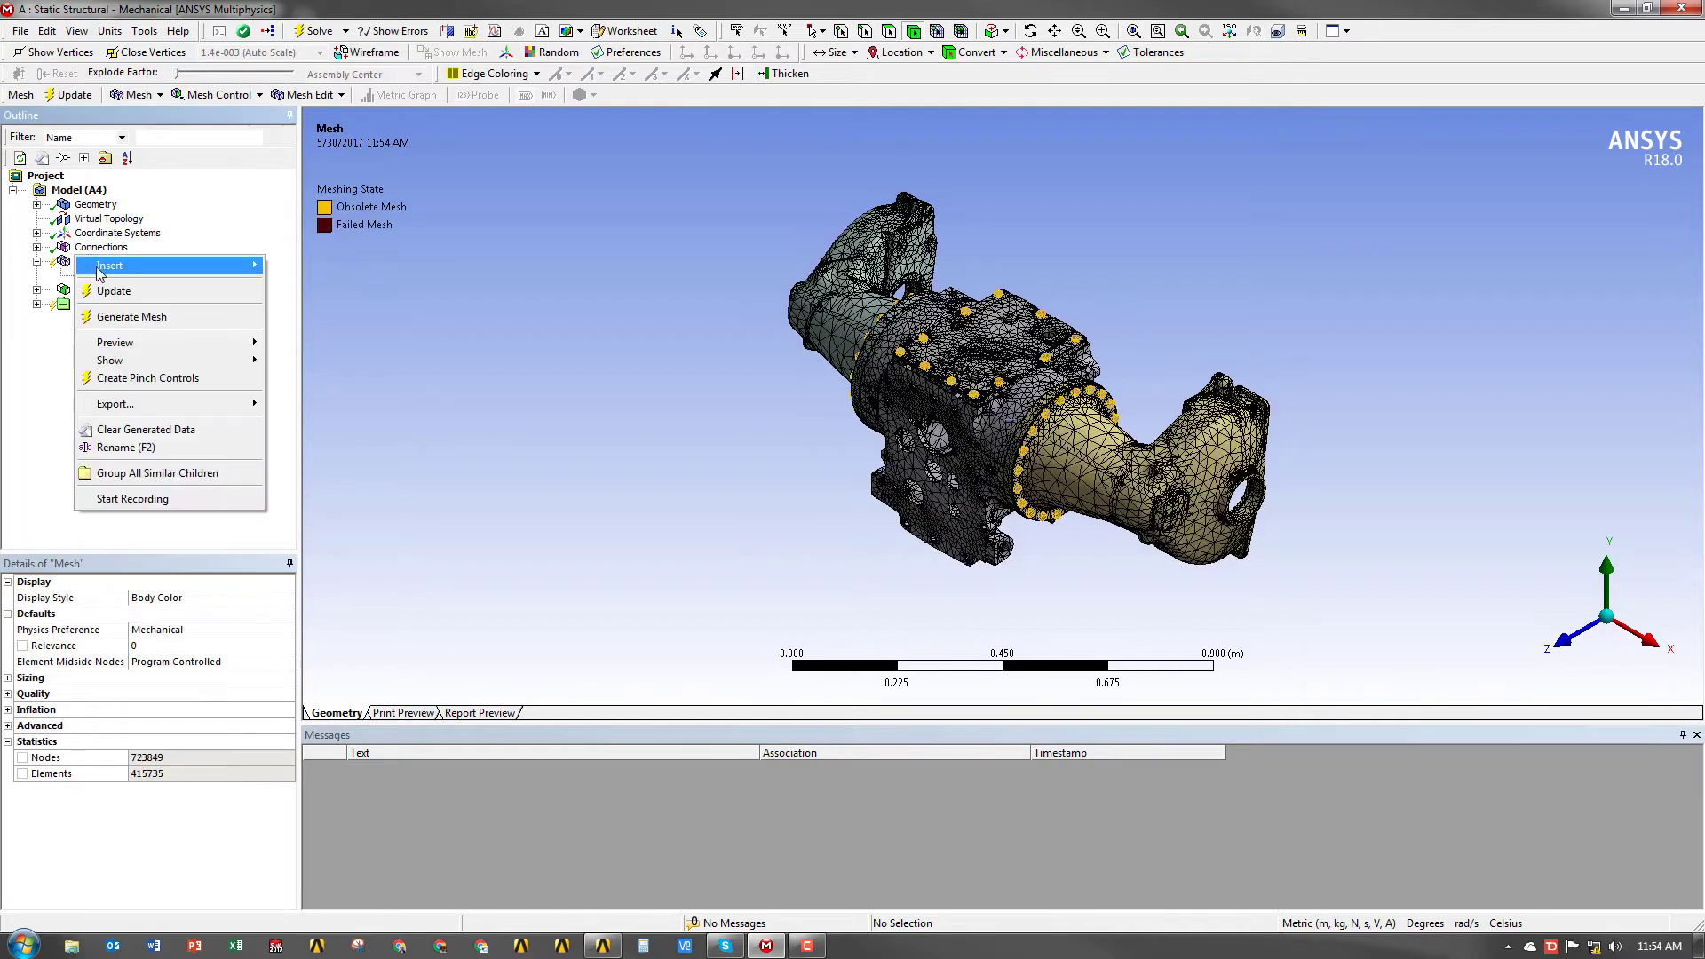
{"action": "mouse_move", "coordinate": [111, 266]}
{"action": "left_click", "coordinate": [302, 295]}
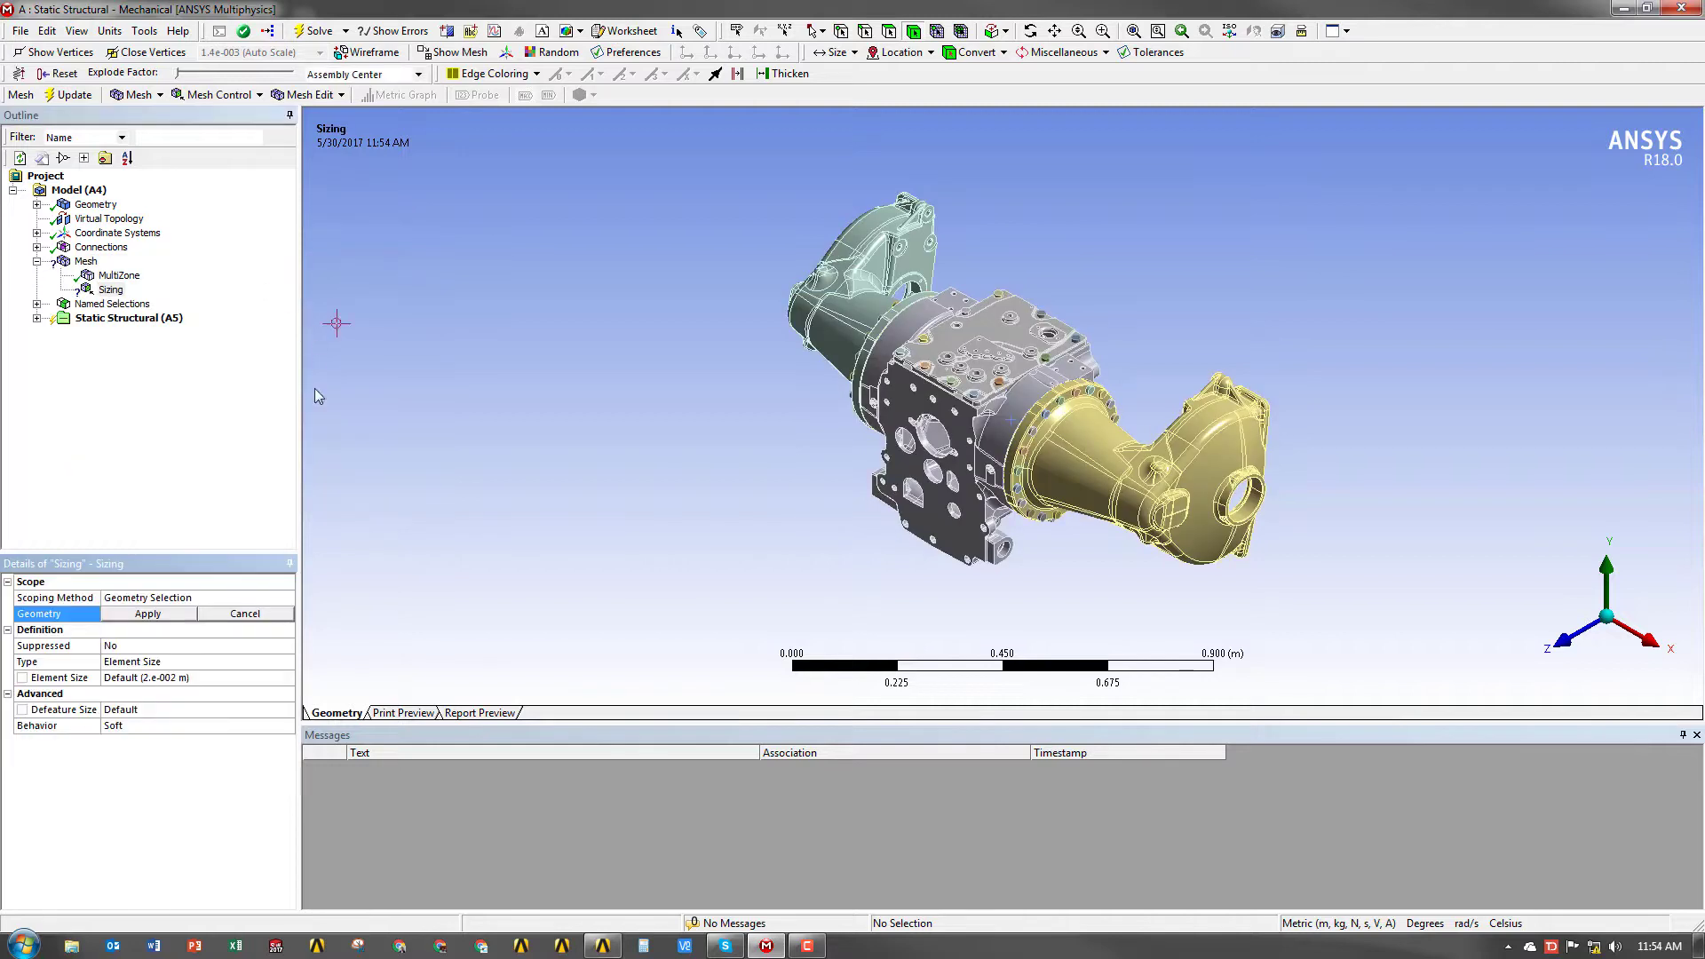
{"action": "left_click", "coordinate": [285, 598]}
{"action": "left_click", "coordinate": [287, 598]}
{"action": "left_click", "coordinate": [266, 623]}
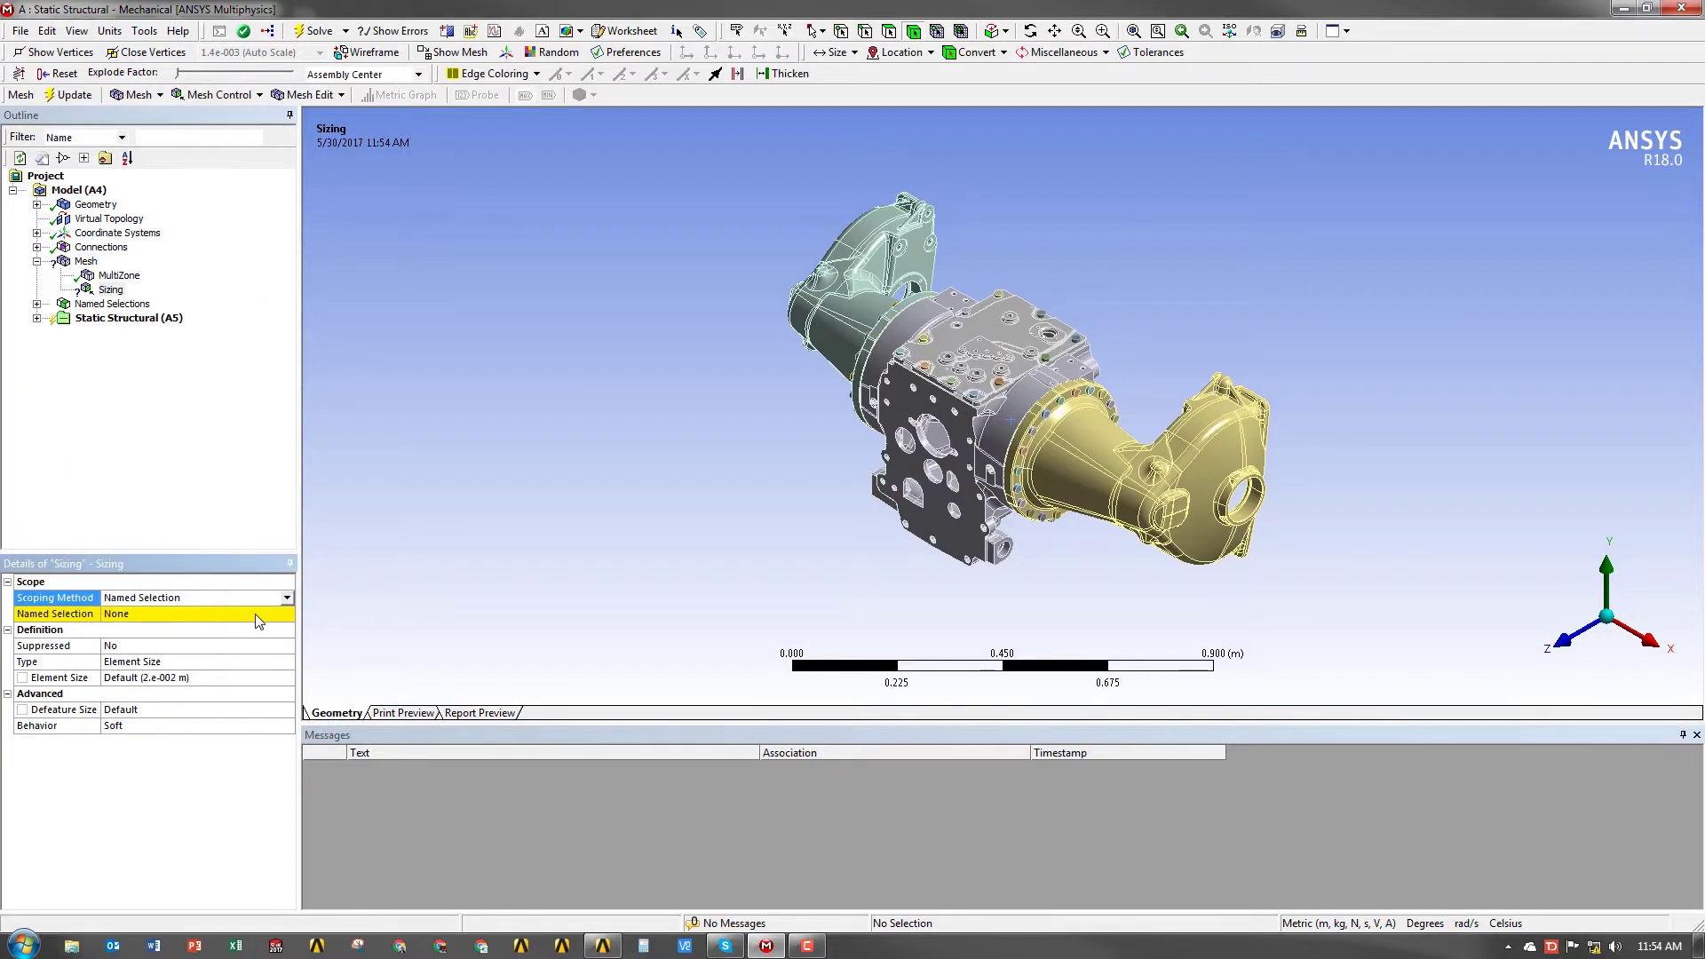
{"action": "left_click", "coordinate": [258, 621]}
{"action": "left_click", "coordinate": [287, 614]}
{"action": "left_click", "coordinate": [268, 628]}
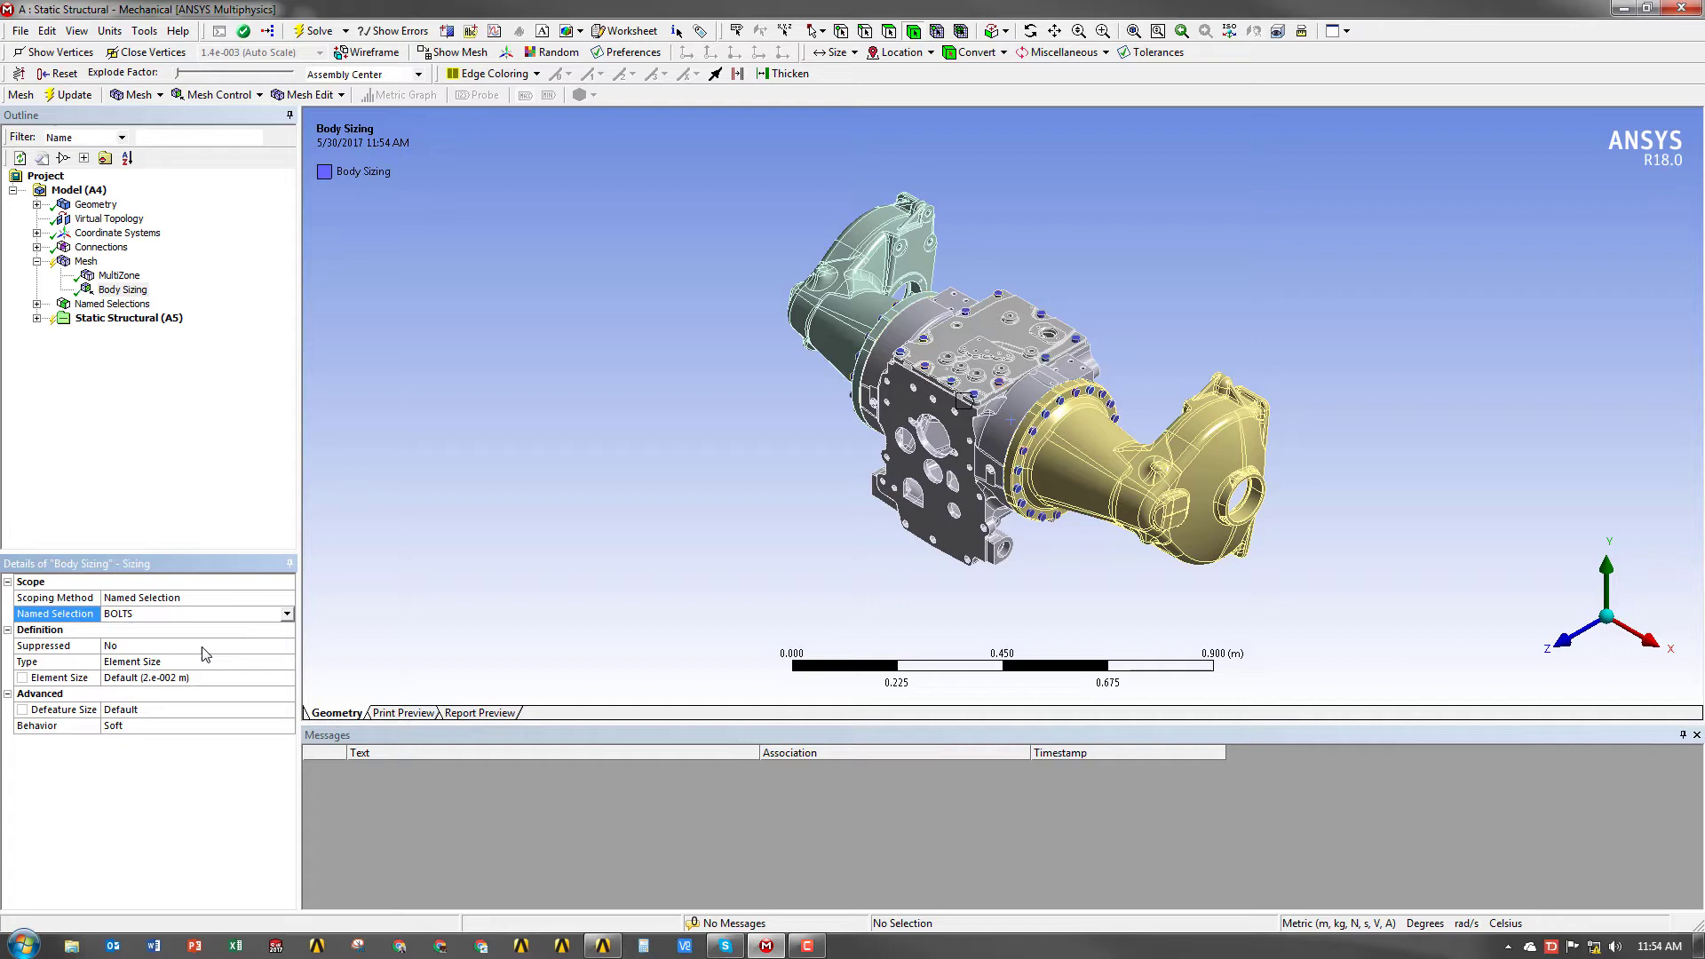
{"action": "left_click", "coordinate": [161, 678]}
{"action": "type", "text": "2.5e-003 m"}
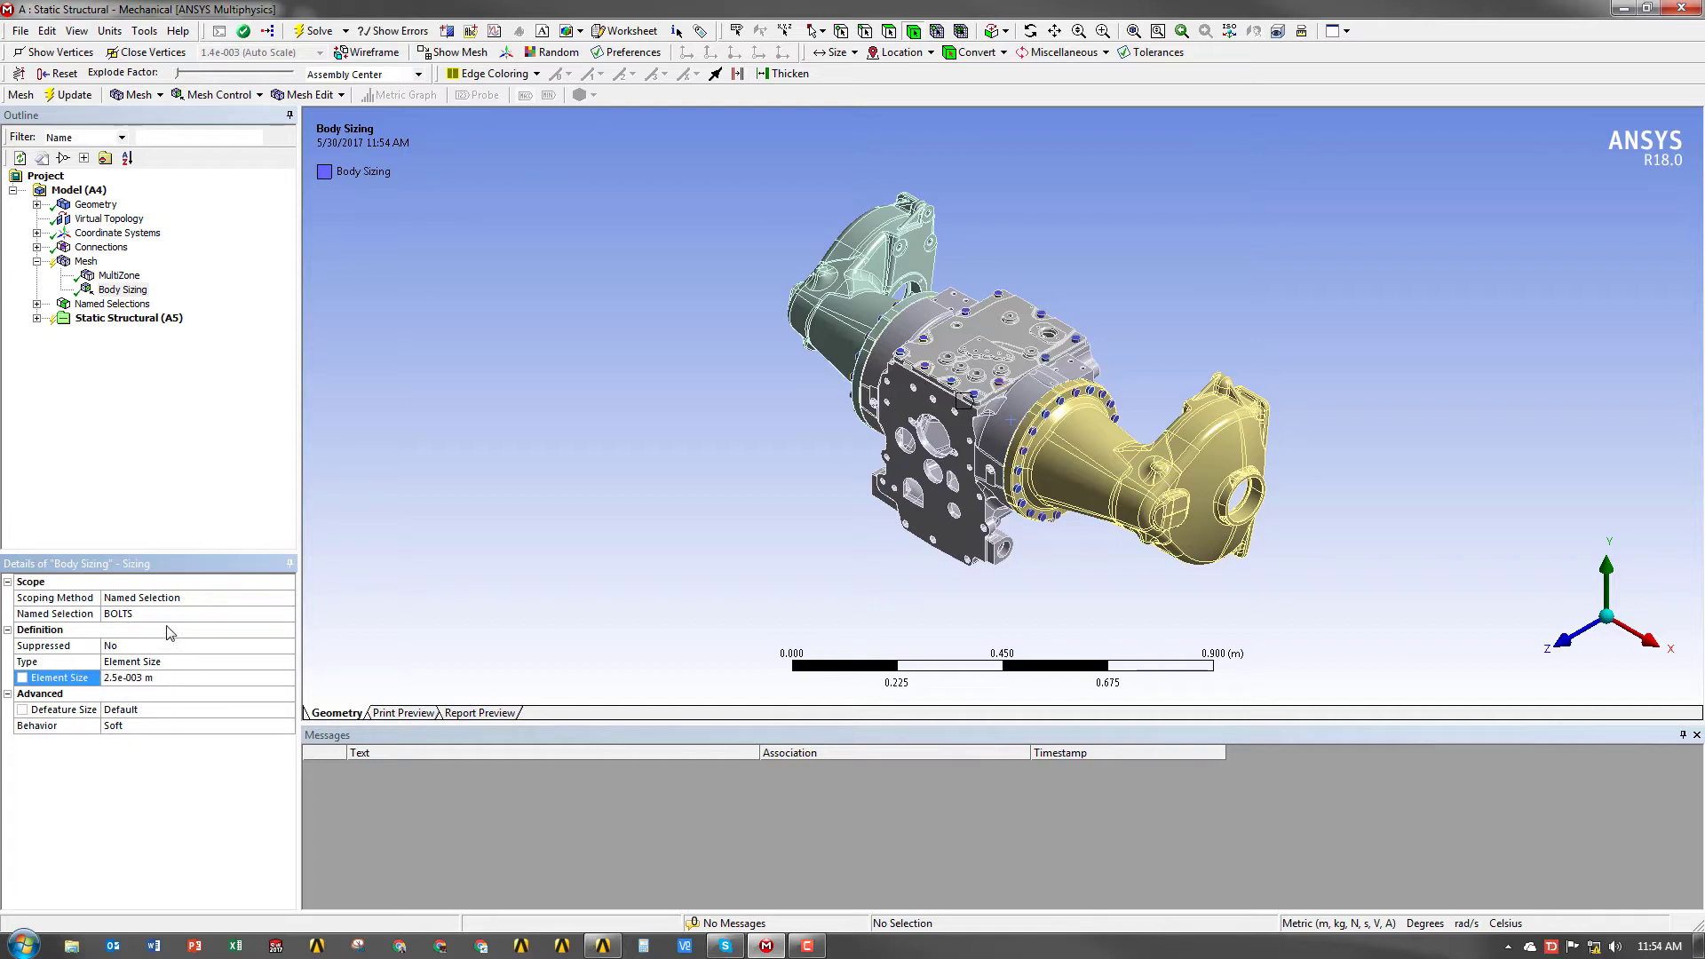
{"action": "left_click", "coordinate": [87, 262]}
- Add Body Sizing 2 on the GASKETS named selection with a 3.e-003 m element size
{"action": "right_click", "coordinate": [86, 262]}
{"action": "mouse_move", "coordinate": [153, 266]}
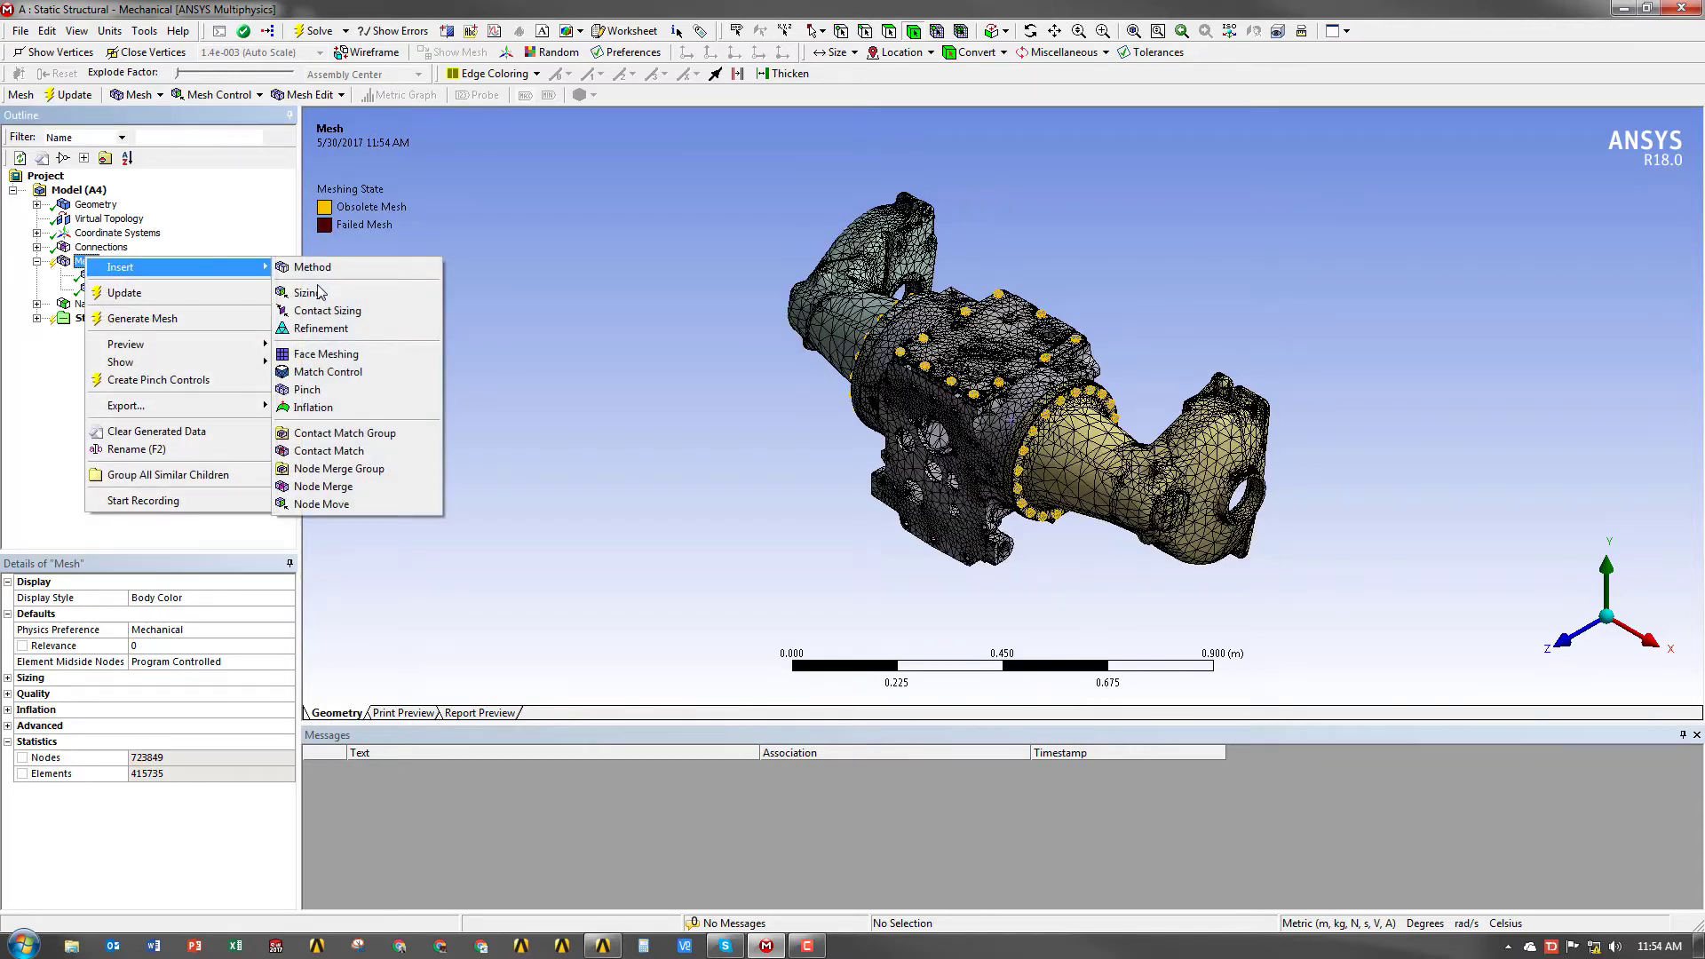
{"action": "left_click", "coordinate": [288, 293]}
{"action": "left_click", "coordinate": [279, 599]}
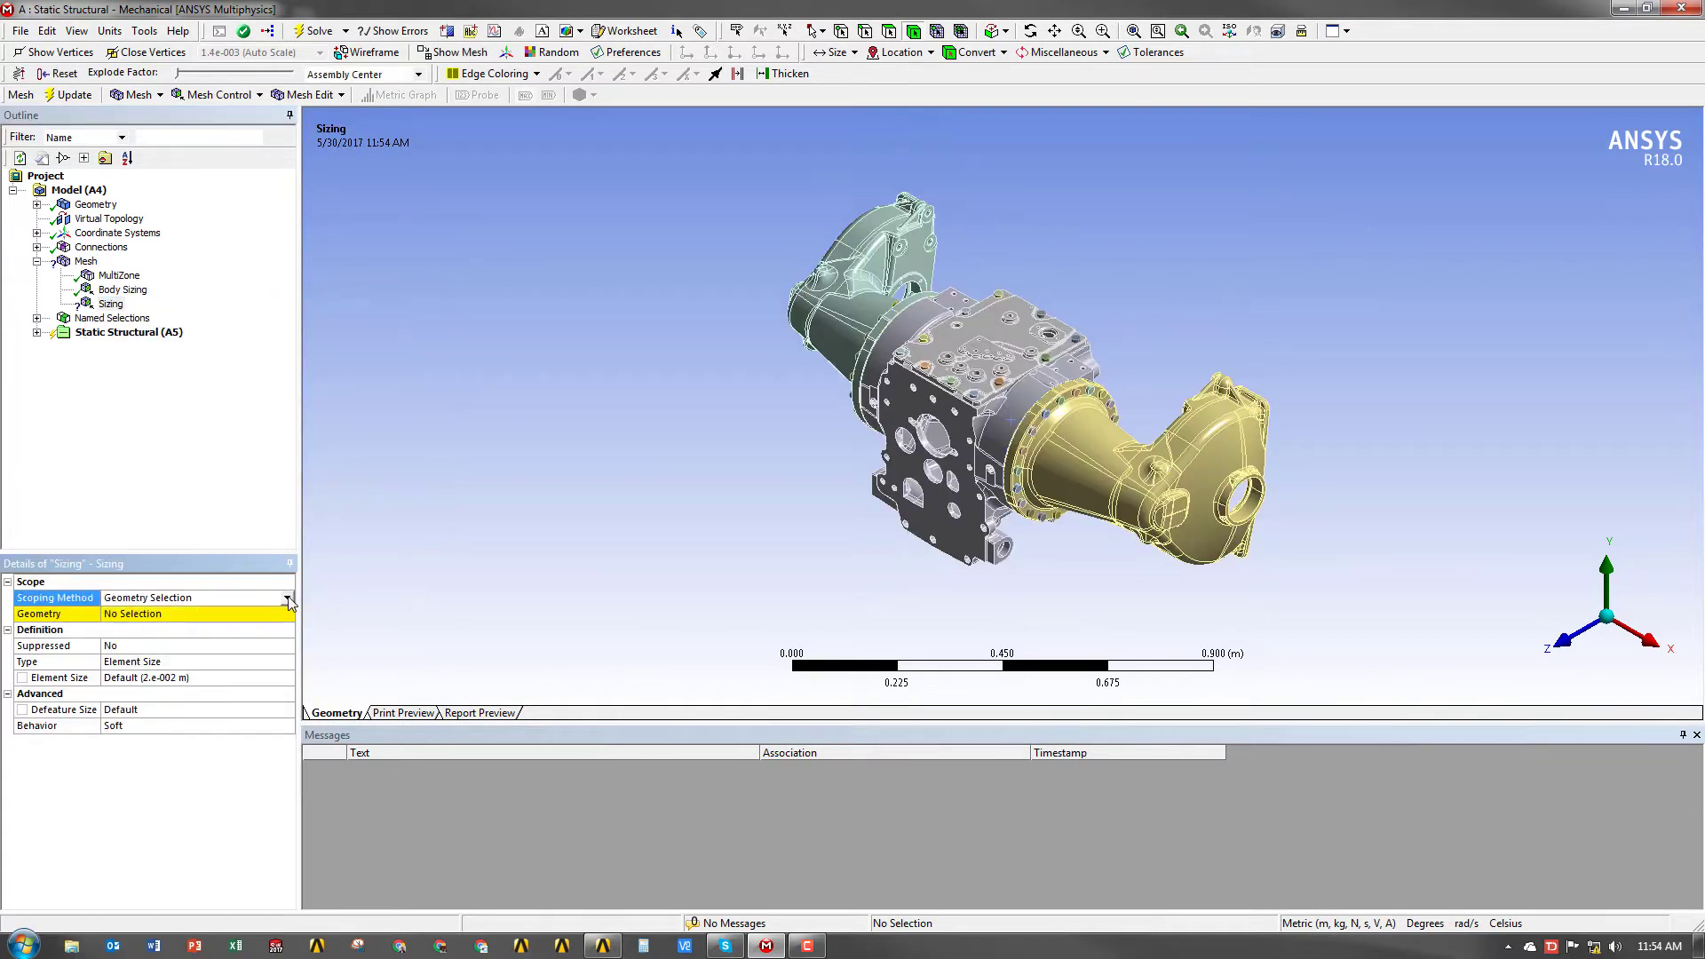
{"action": "left_click", "coordinate": [289, 602]}
{"action": "left_click", "coordinate": [284, 629]}
{"action": "left_click", "coordinate": [285, 614]}
{"action": "left_click", "coordinate": [287, 614]}
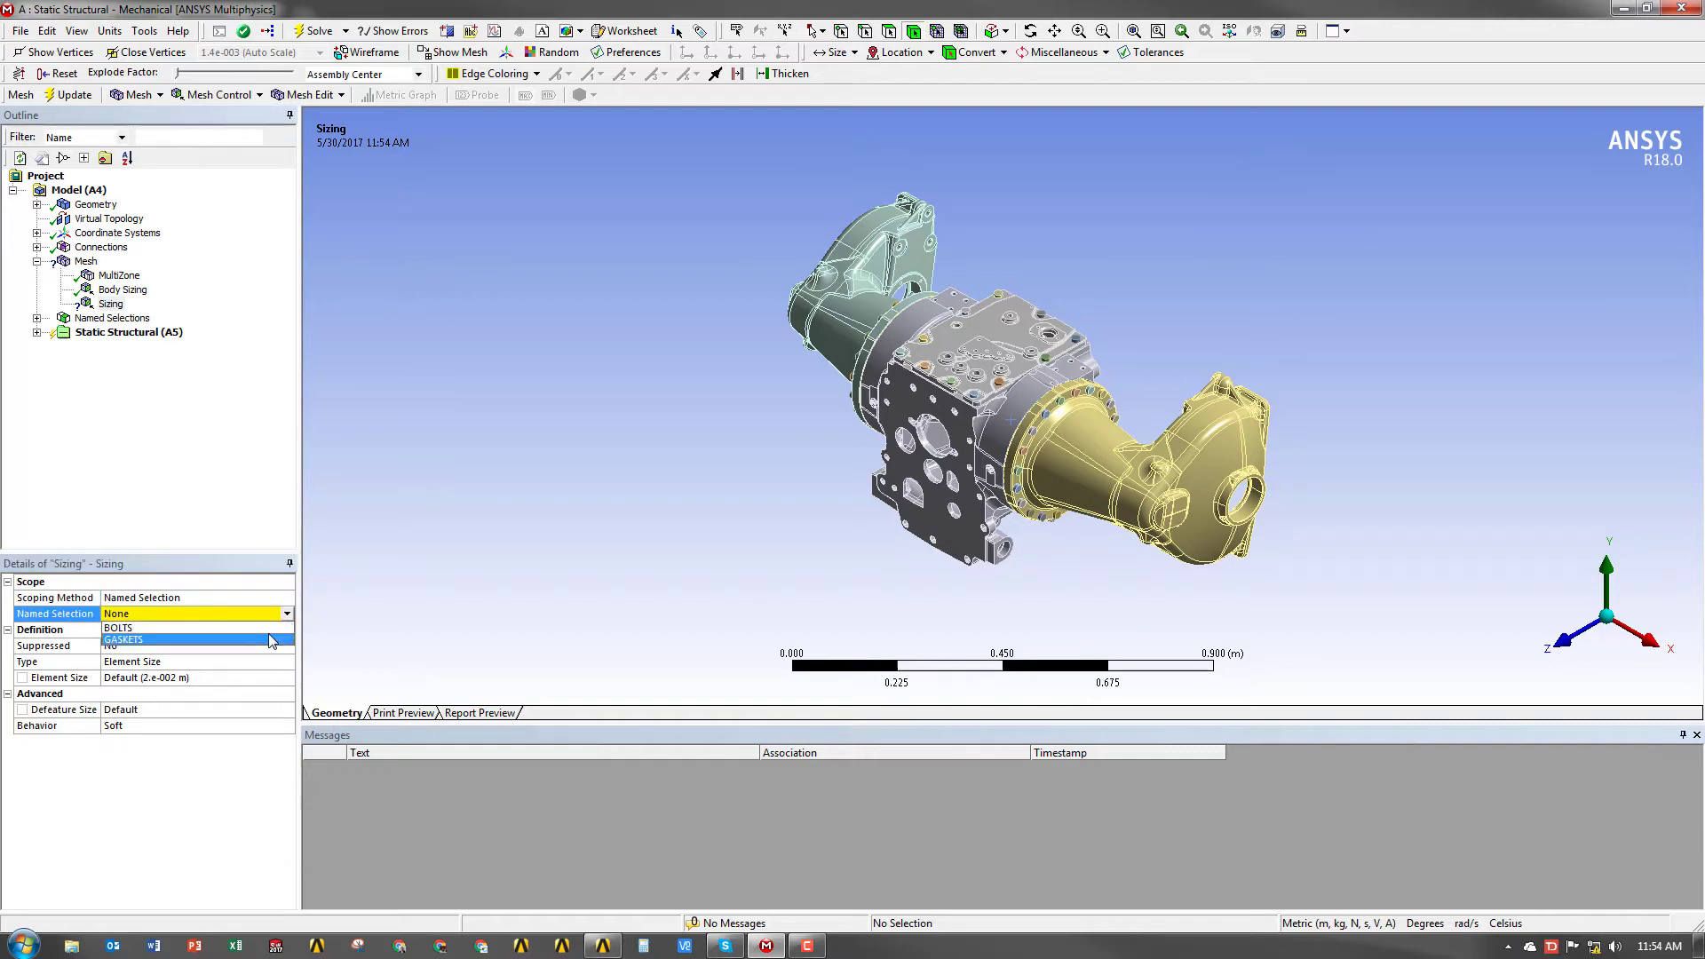
{"action": "left_click", "coordinate": [271, 640]}
{"action": "left_click", "coordinate": [173, 679]}
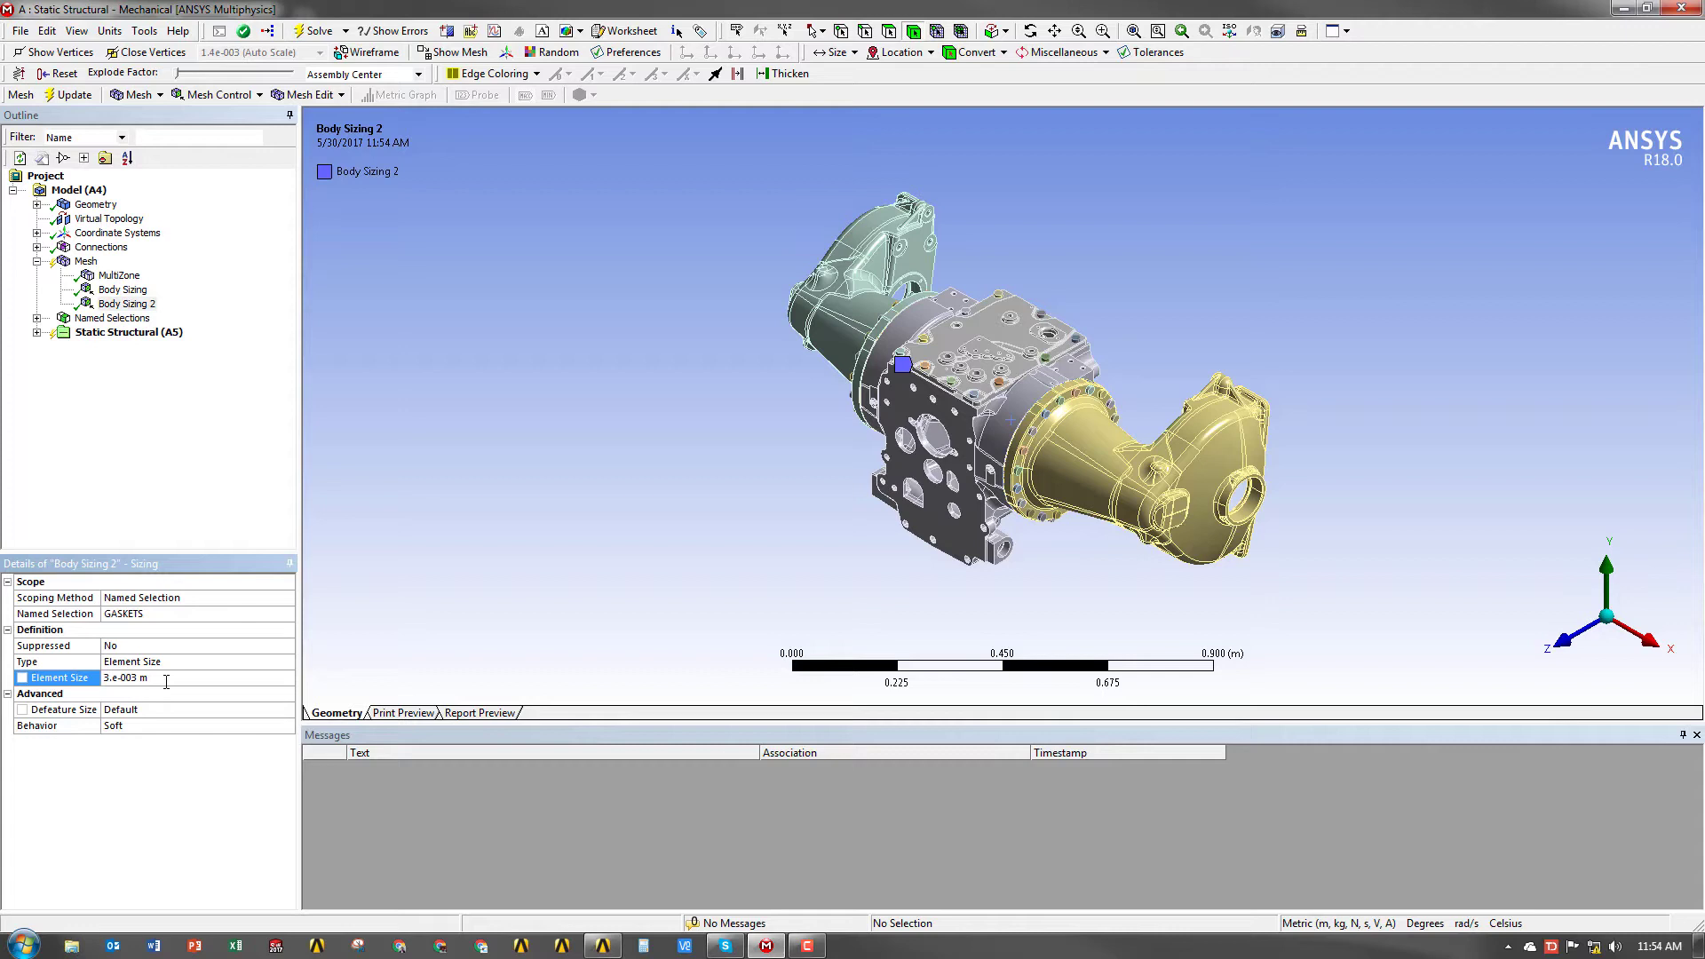
- Add Body Sizing 3 on the left and right housing bodies with a 7e-3 m element size
{"action": "right_click", "coordinate": [86, 262]}
{"action": "mouse_move", "coordinate": [210, 281]}
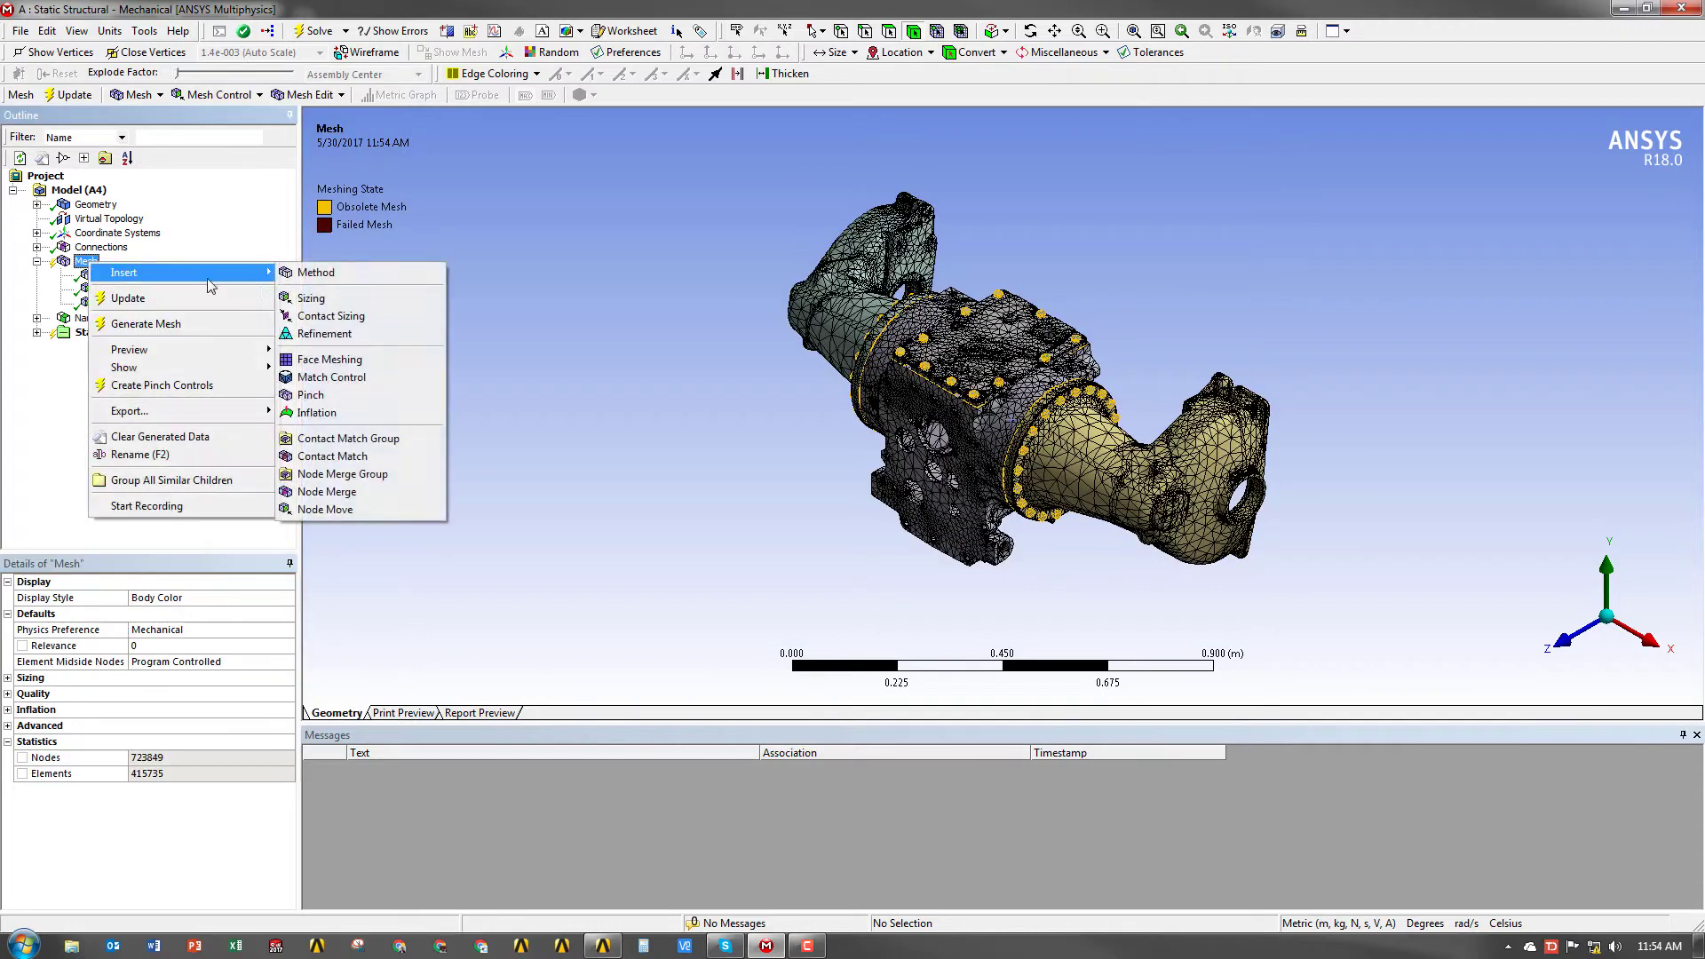
{"action": "left_click", "coordinate": [302, 299]}
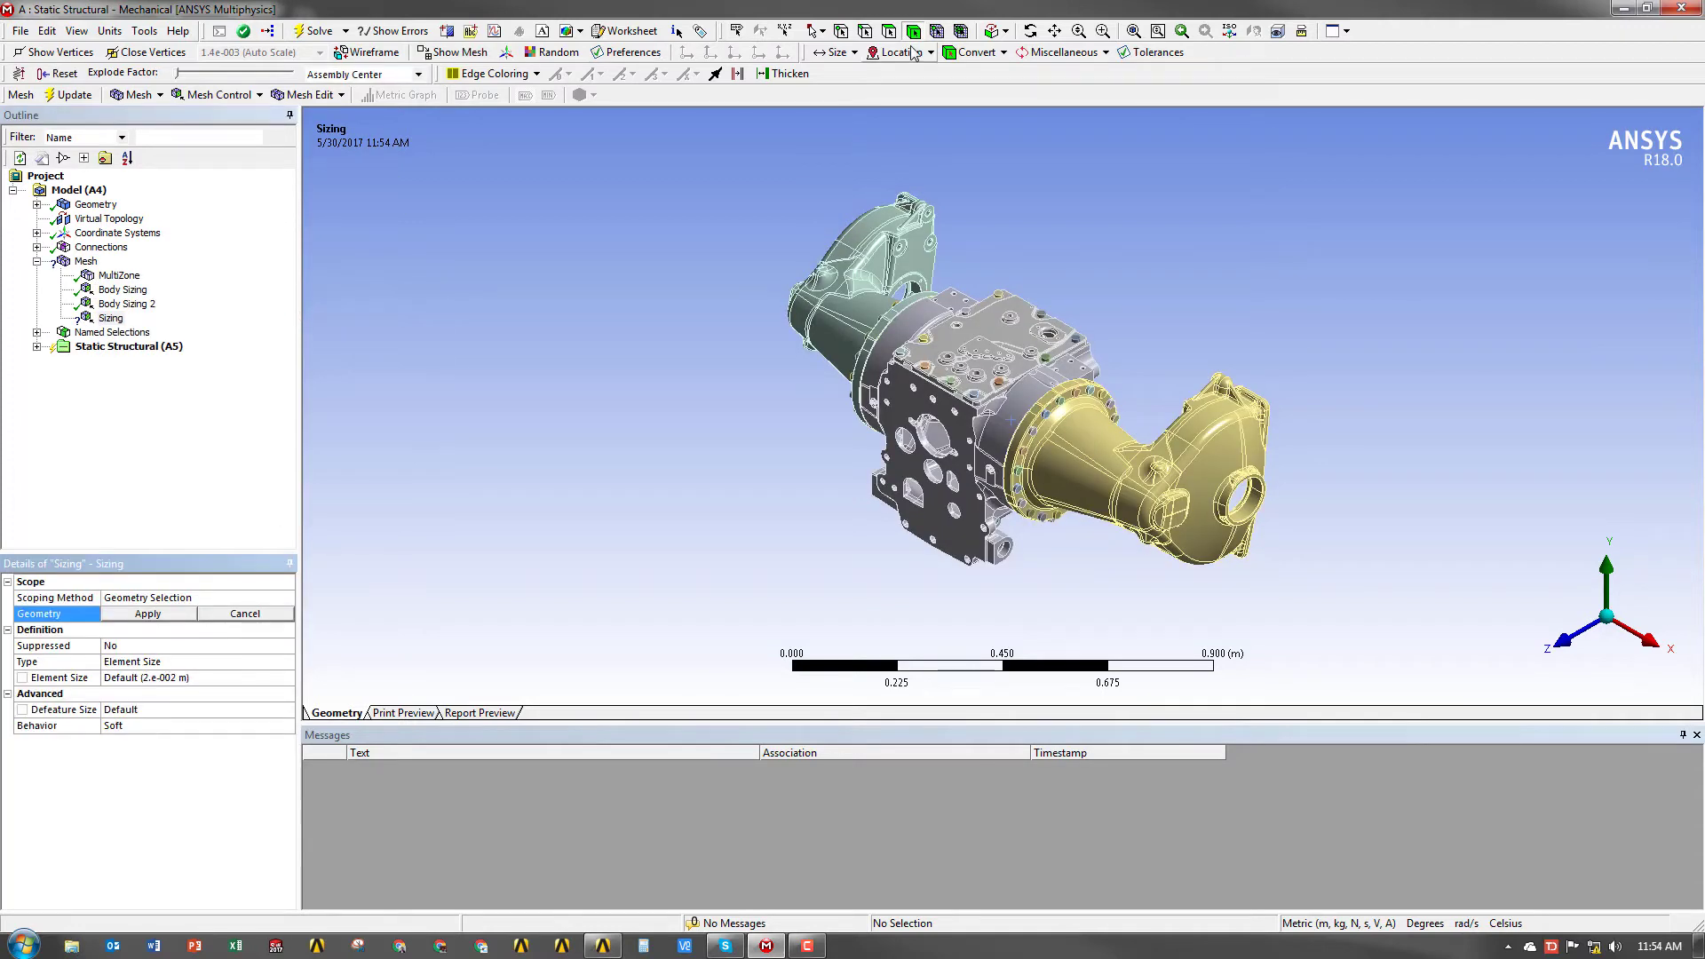
{"action": "left_click", "coordinate": [848, 322]}
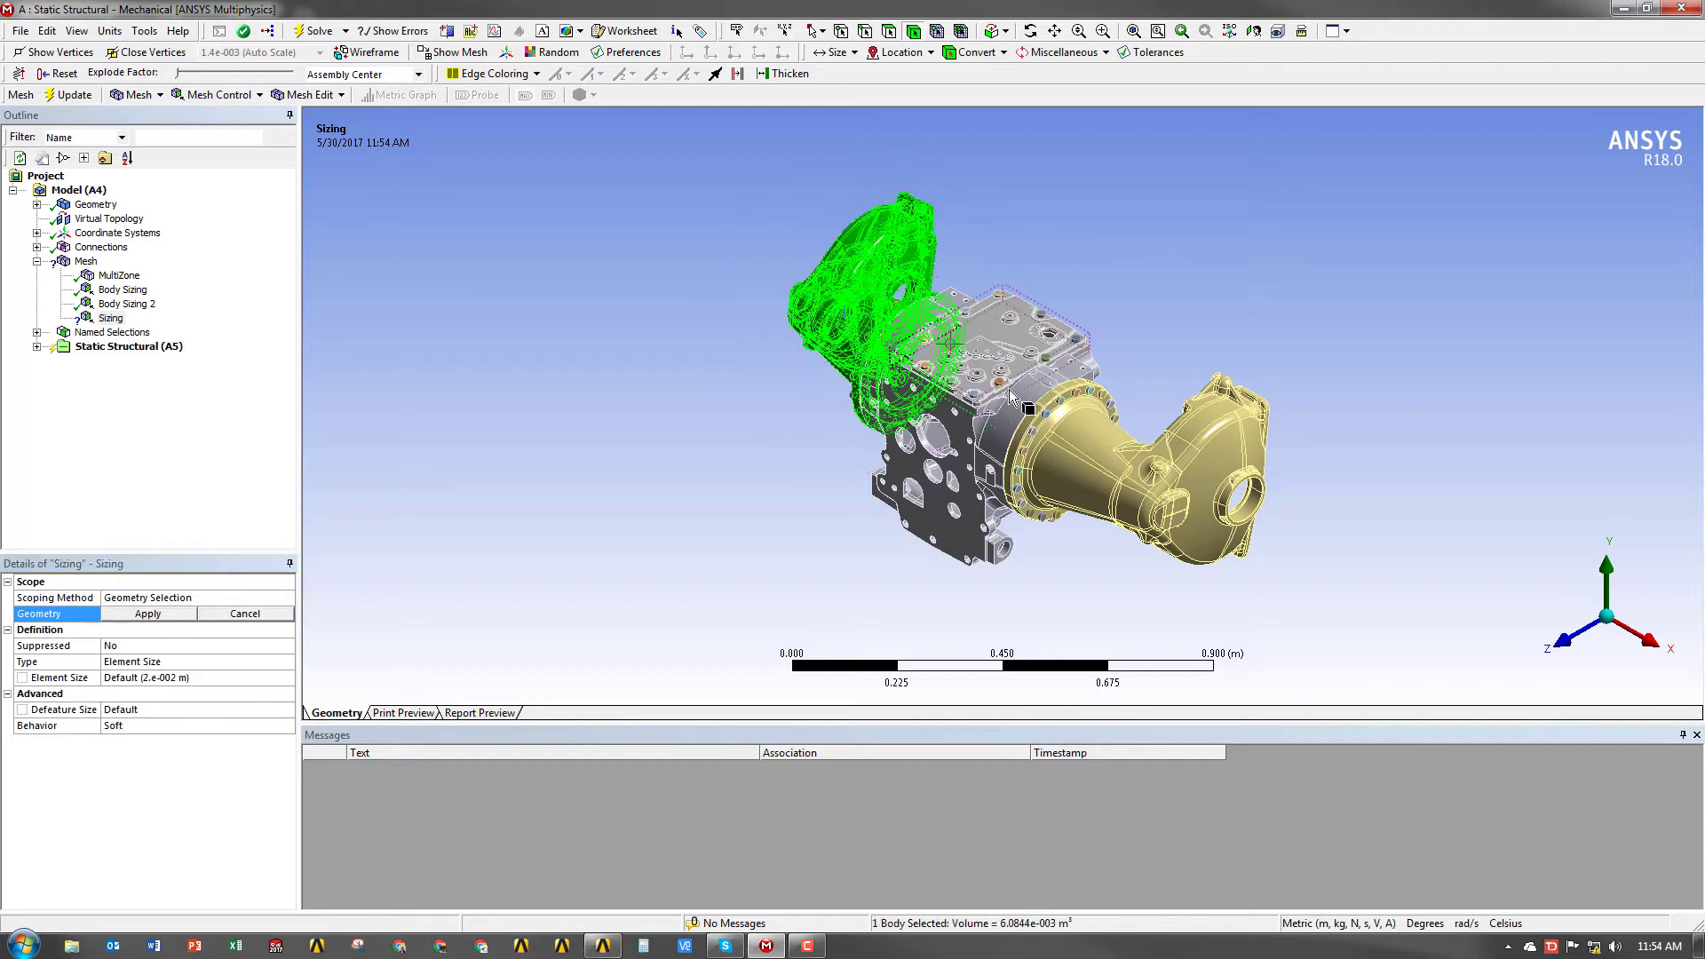
{"action": "left_click", "coordinate": [1075, 461], "text": "ctrl"}
{"action": "left_click", "coordinate": [160, 614]}
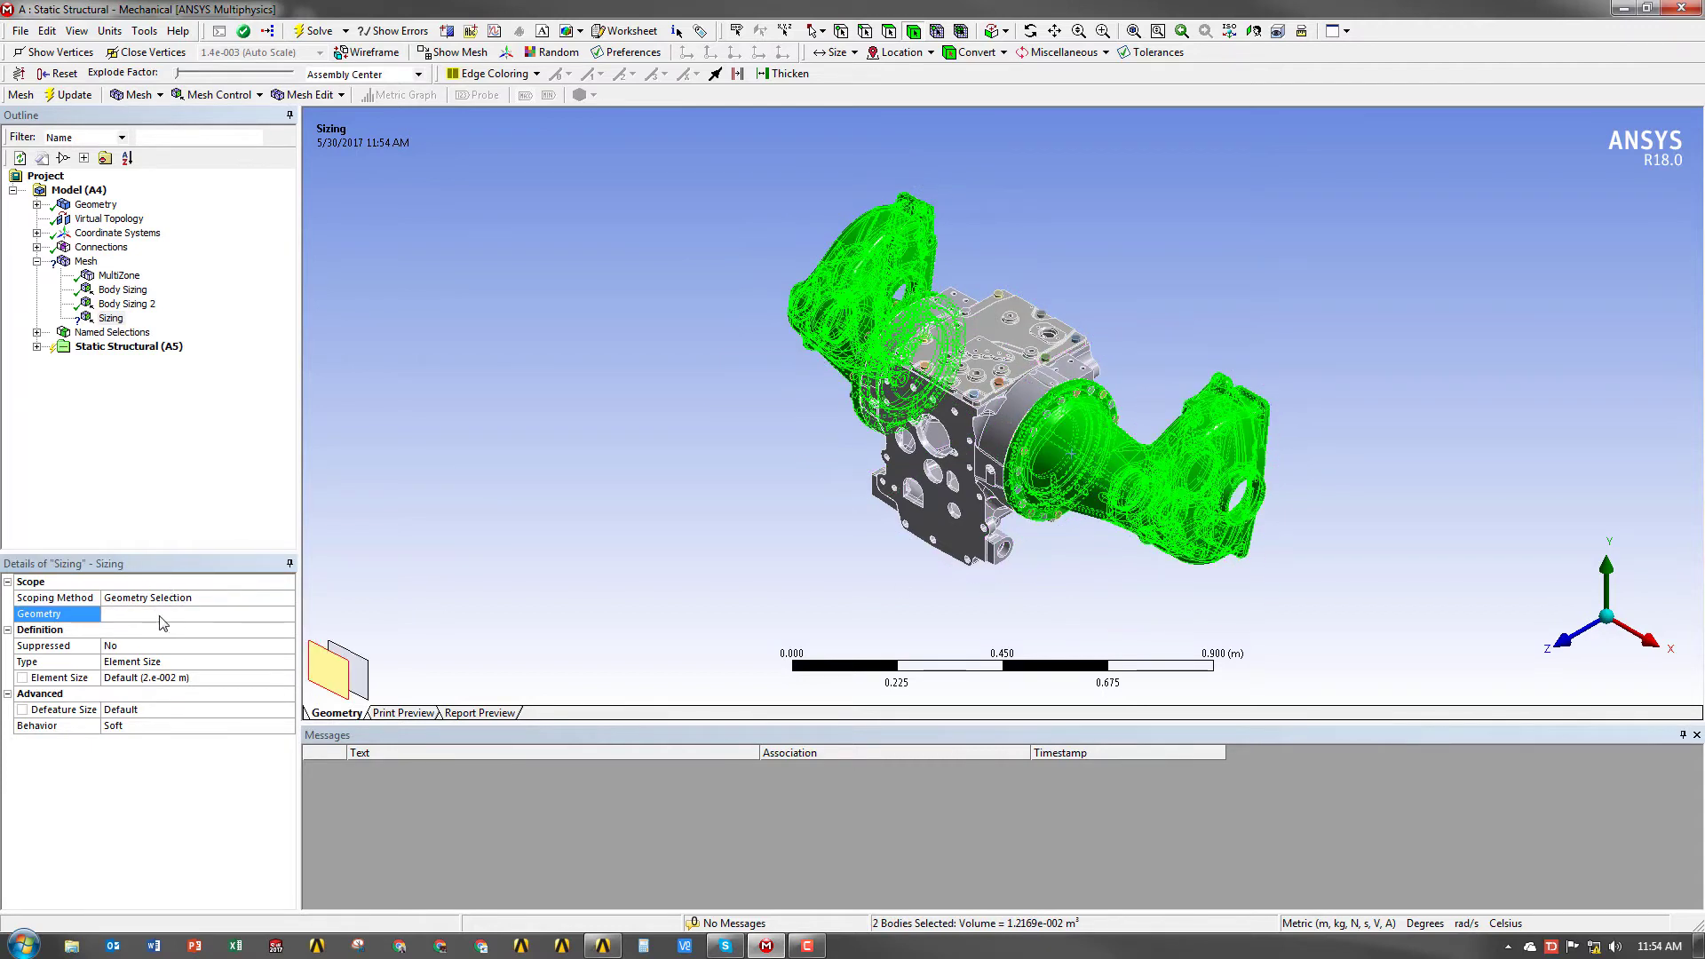
{"action": "left_click", "coordinate": [161, 680]}
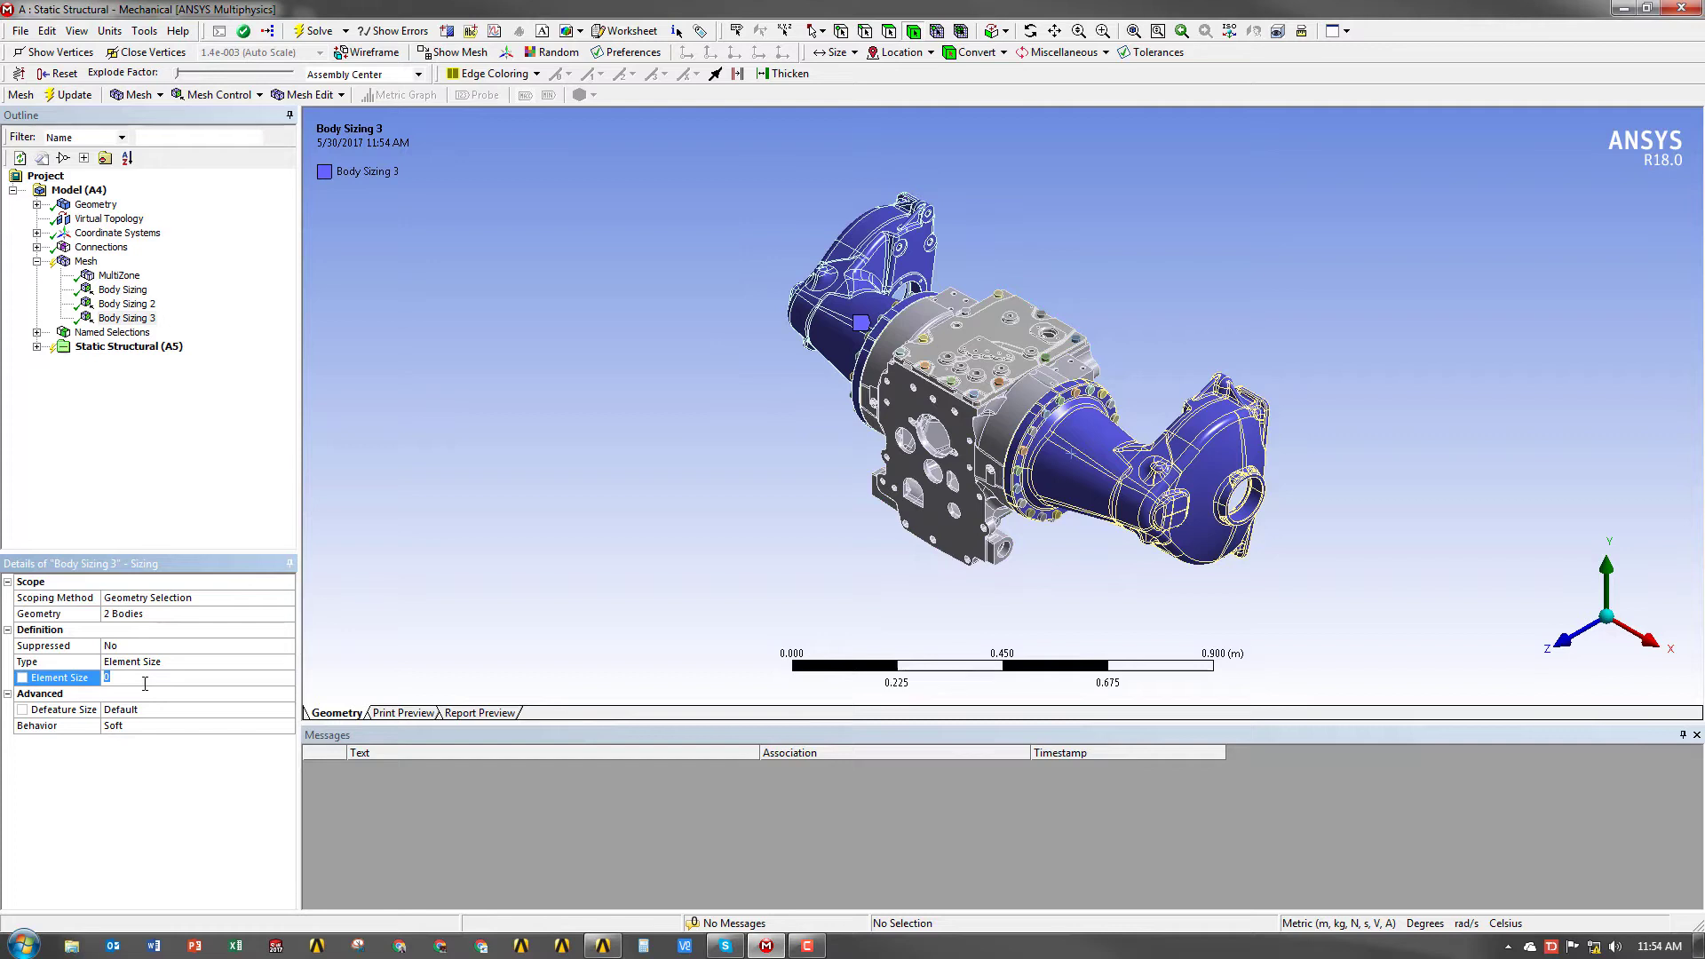
{"action": "type", "text": "7e-"}
- Add Body Sizing 4 on the central gearbox body with a 7.e-003 m element size
{"action": "right_click", "coordinate": [82, 261]}
{"action": "mouse_move", "coordinate": [133, 269]}
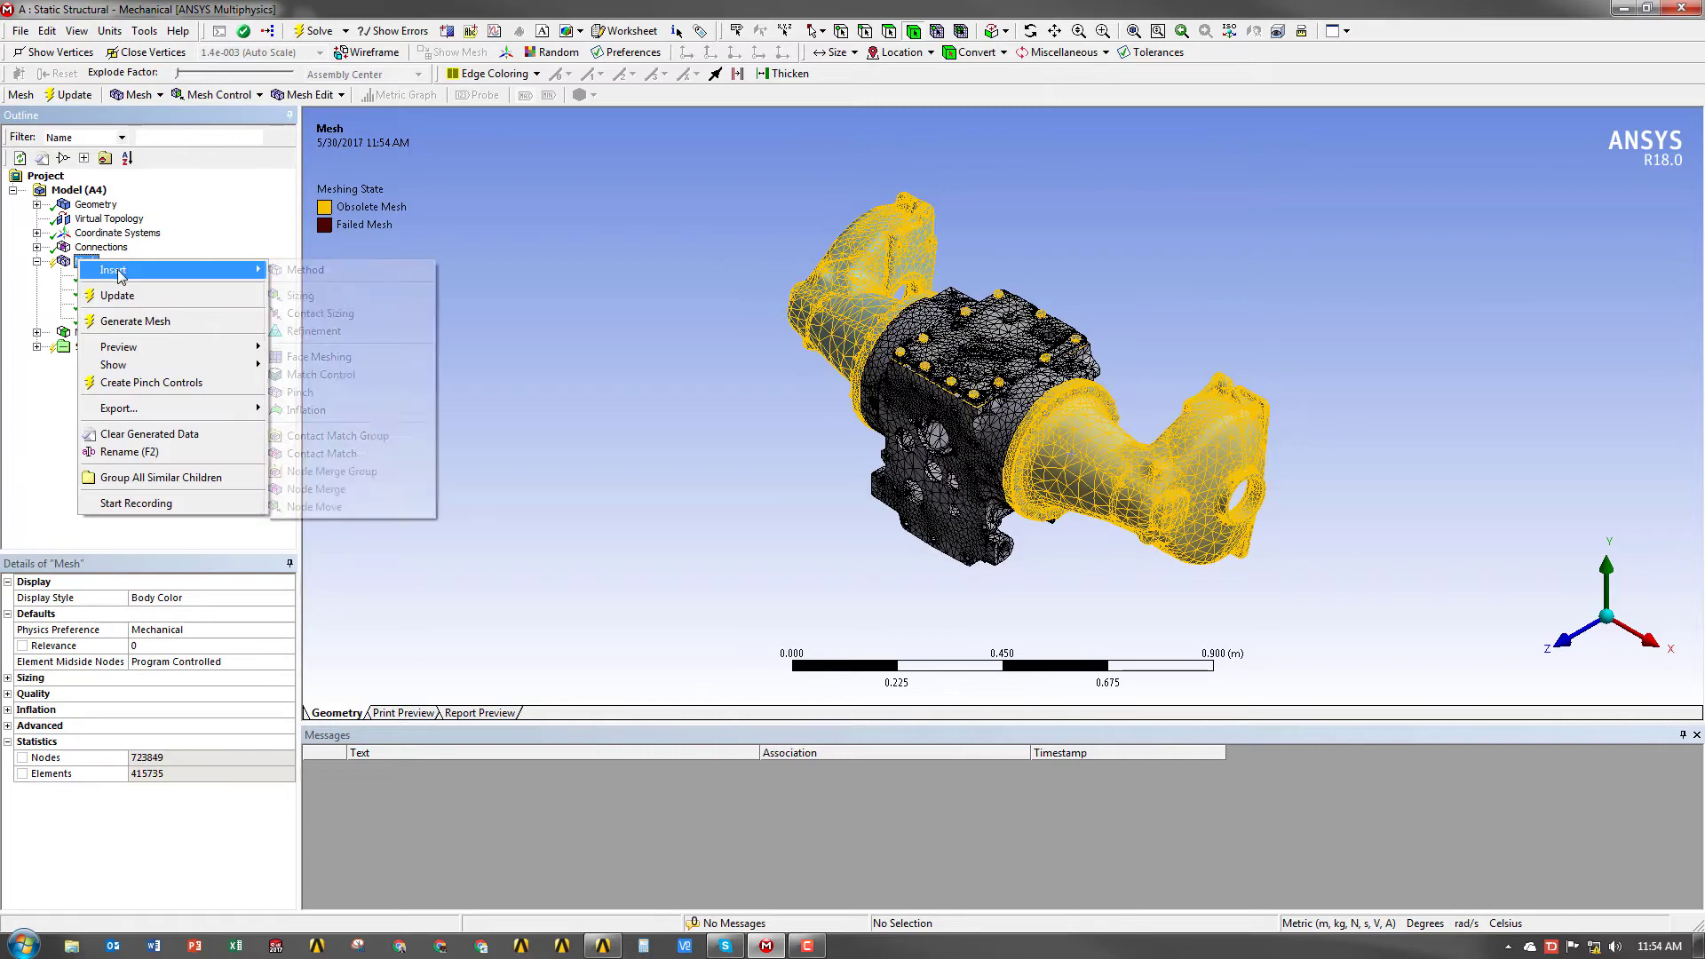
{"action": "left_click", "coordinate": [300, 297]}
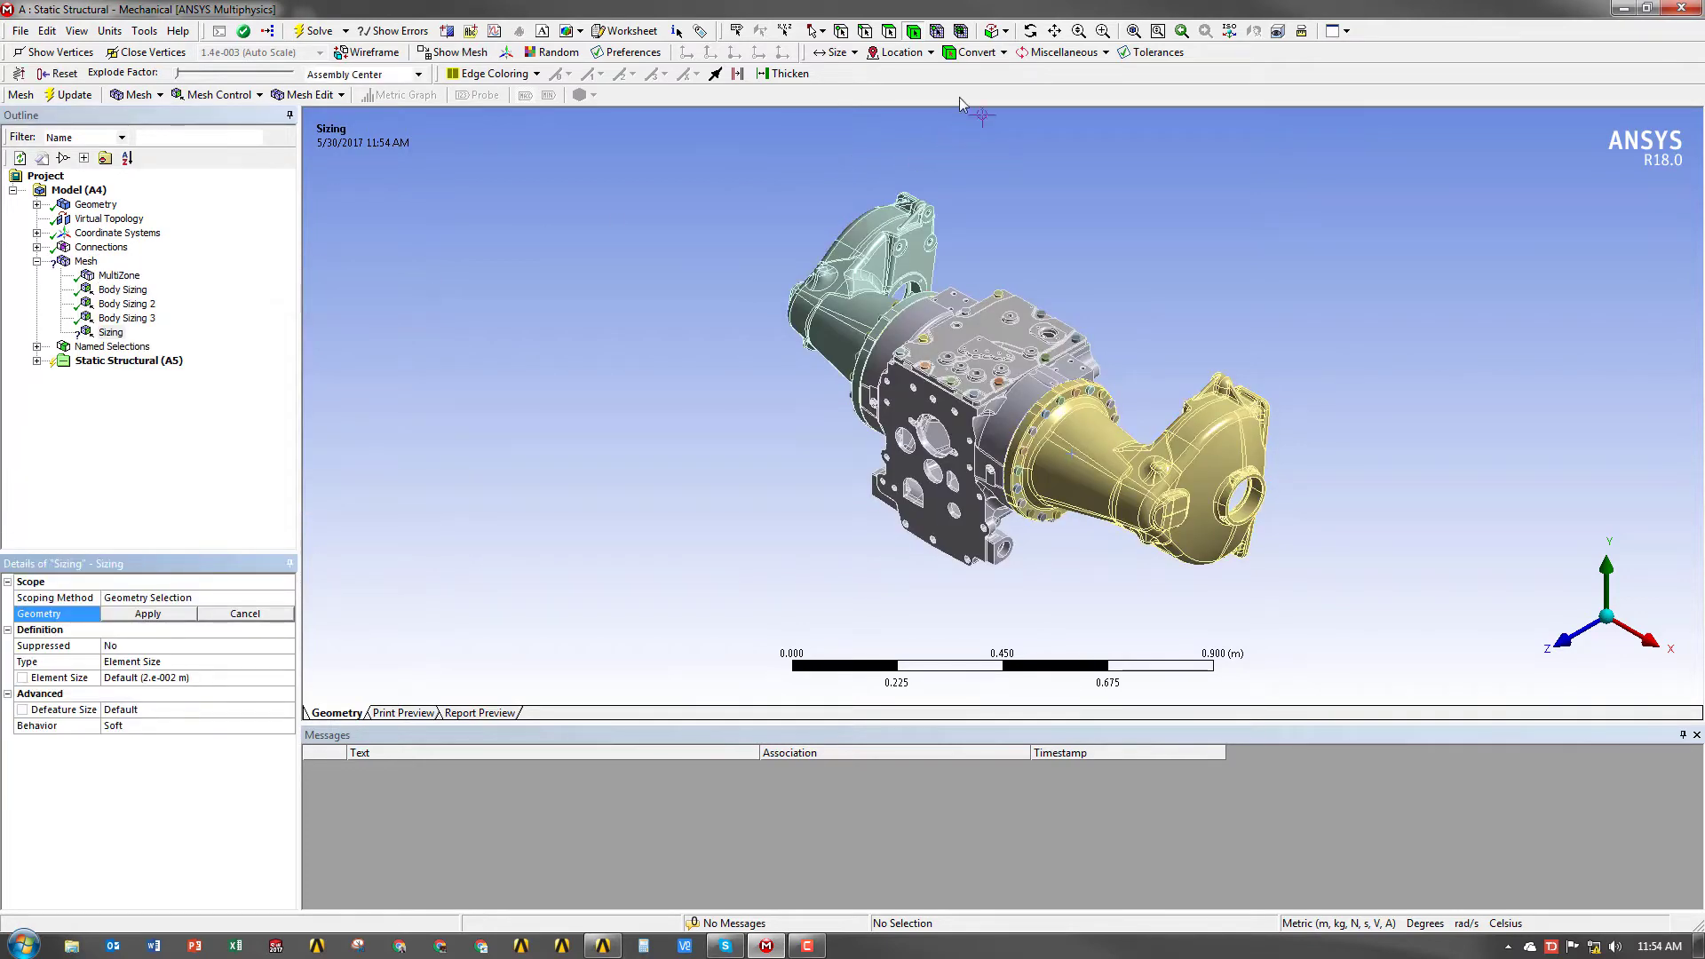
{"action": "left_click", "coordinate": [919, 453]}
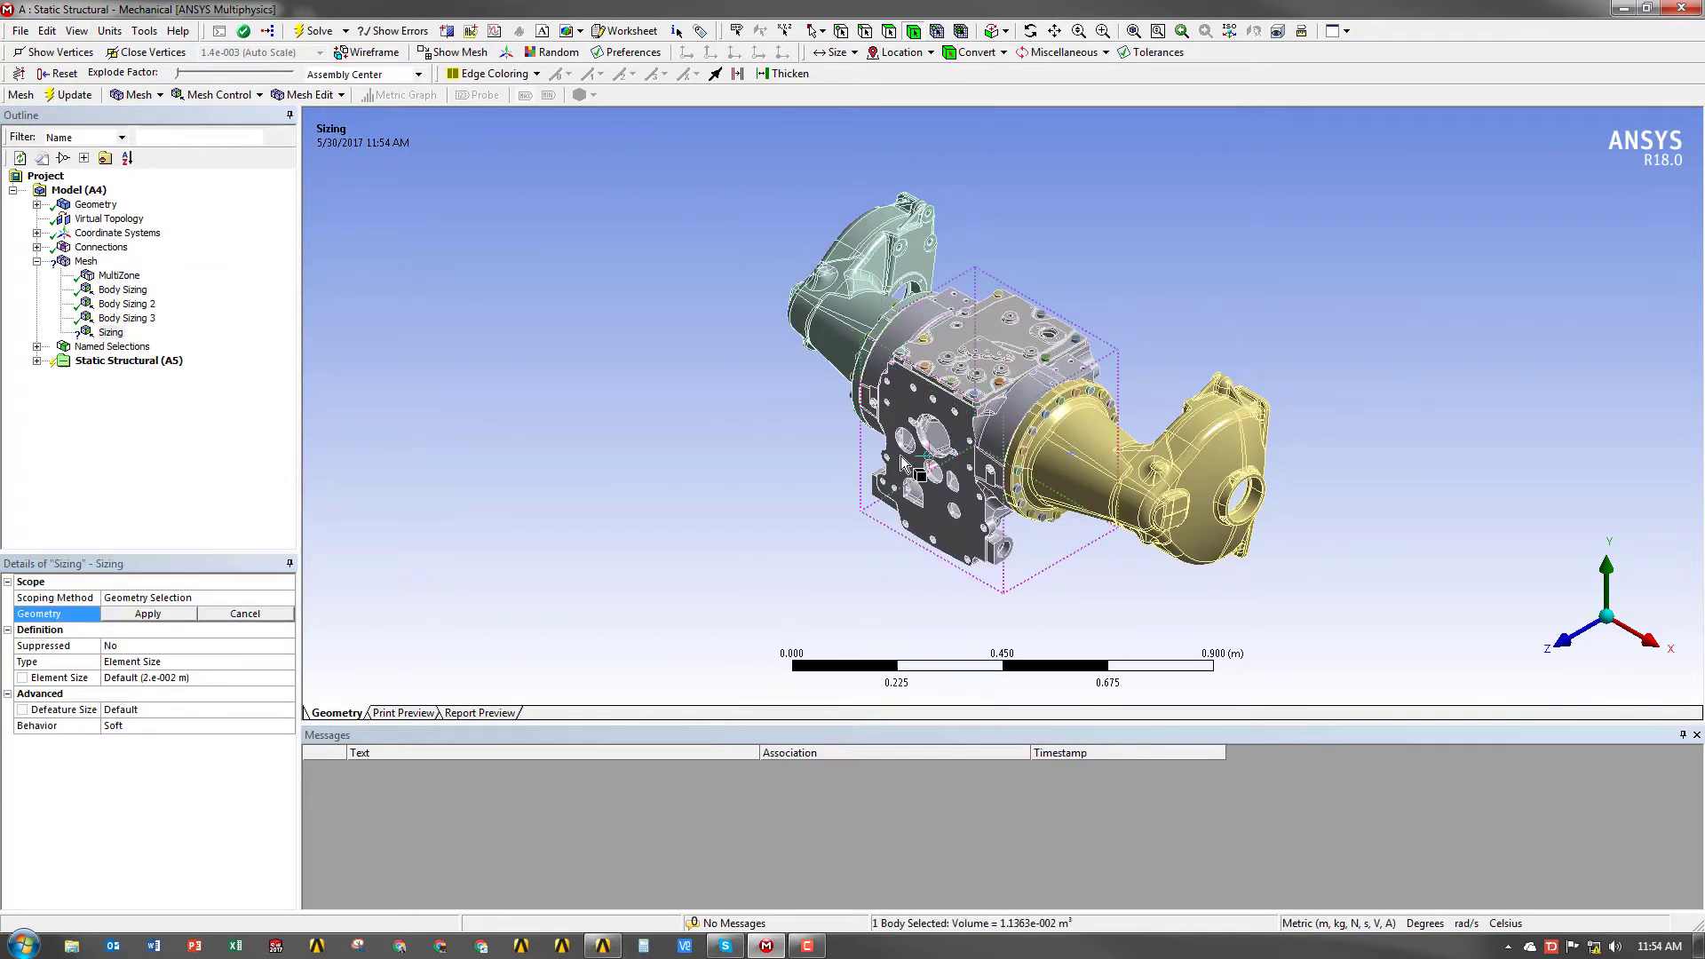
{"action": "left_click", "coordinate": [154, 616]}
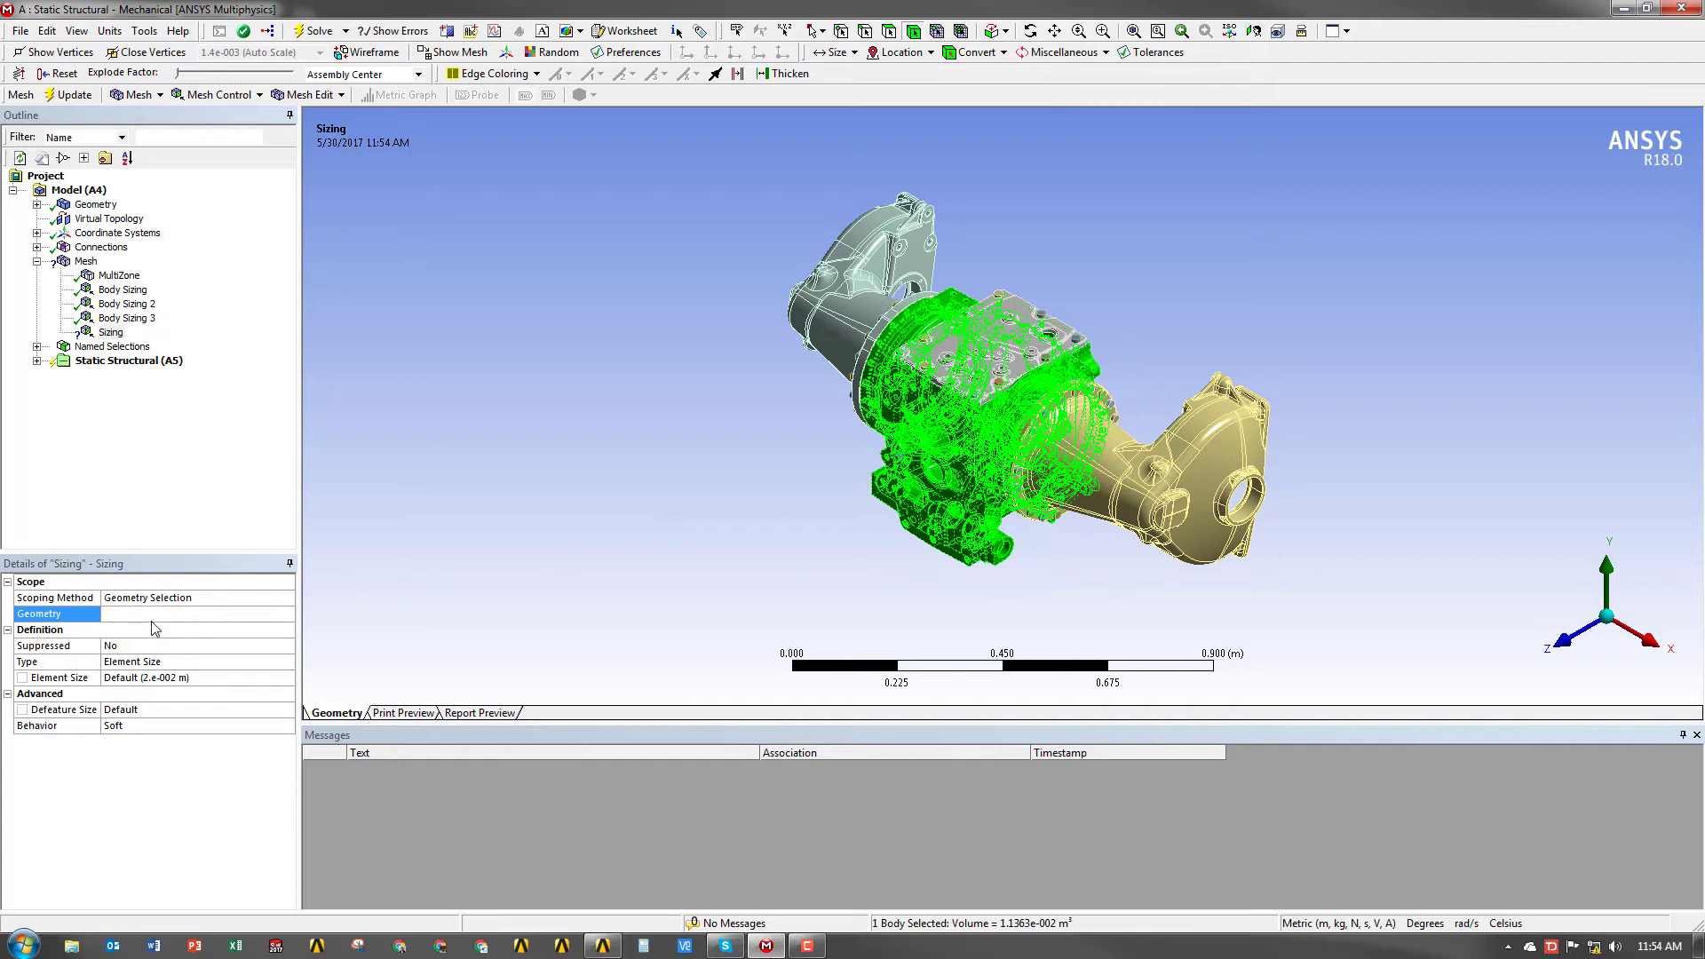
{"action": "left_click", "coordinate": [153, 679]}
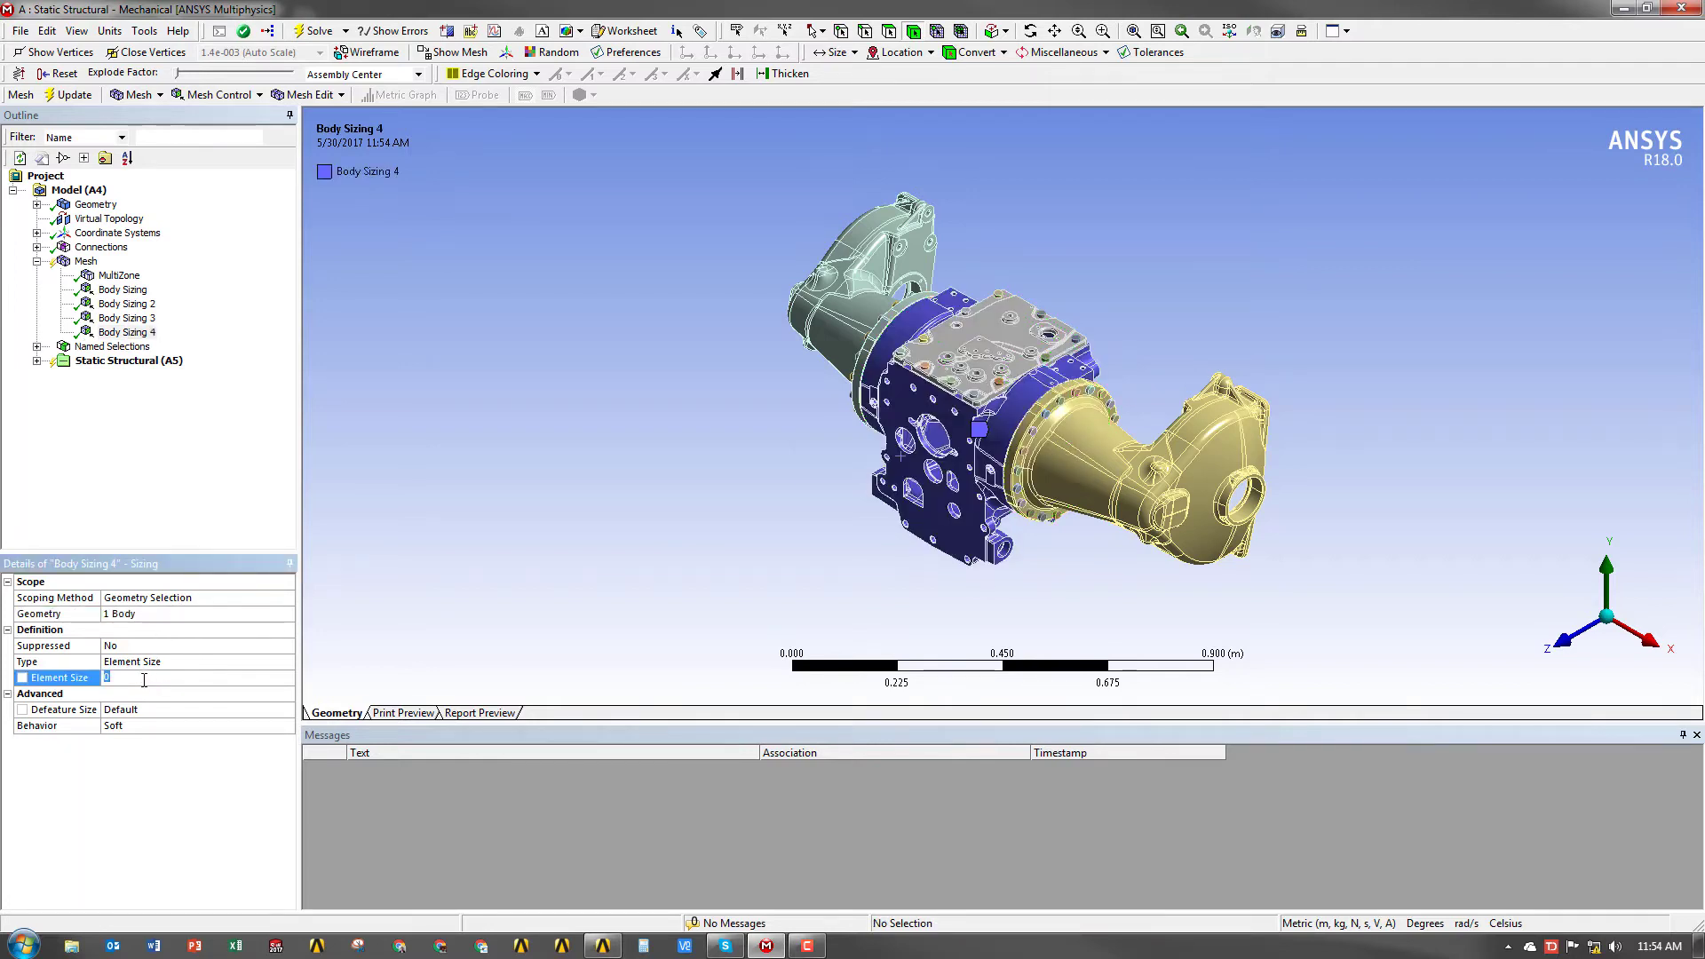
{"action": "key", "text": "Return"}
- Add Body Sizing 5 on the top housing block with a 7e-3 m element size
{"action": "right_click", "coordinate": [87, 266]}
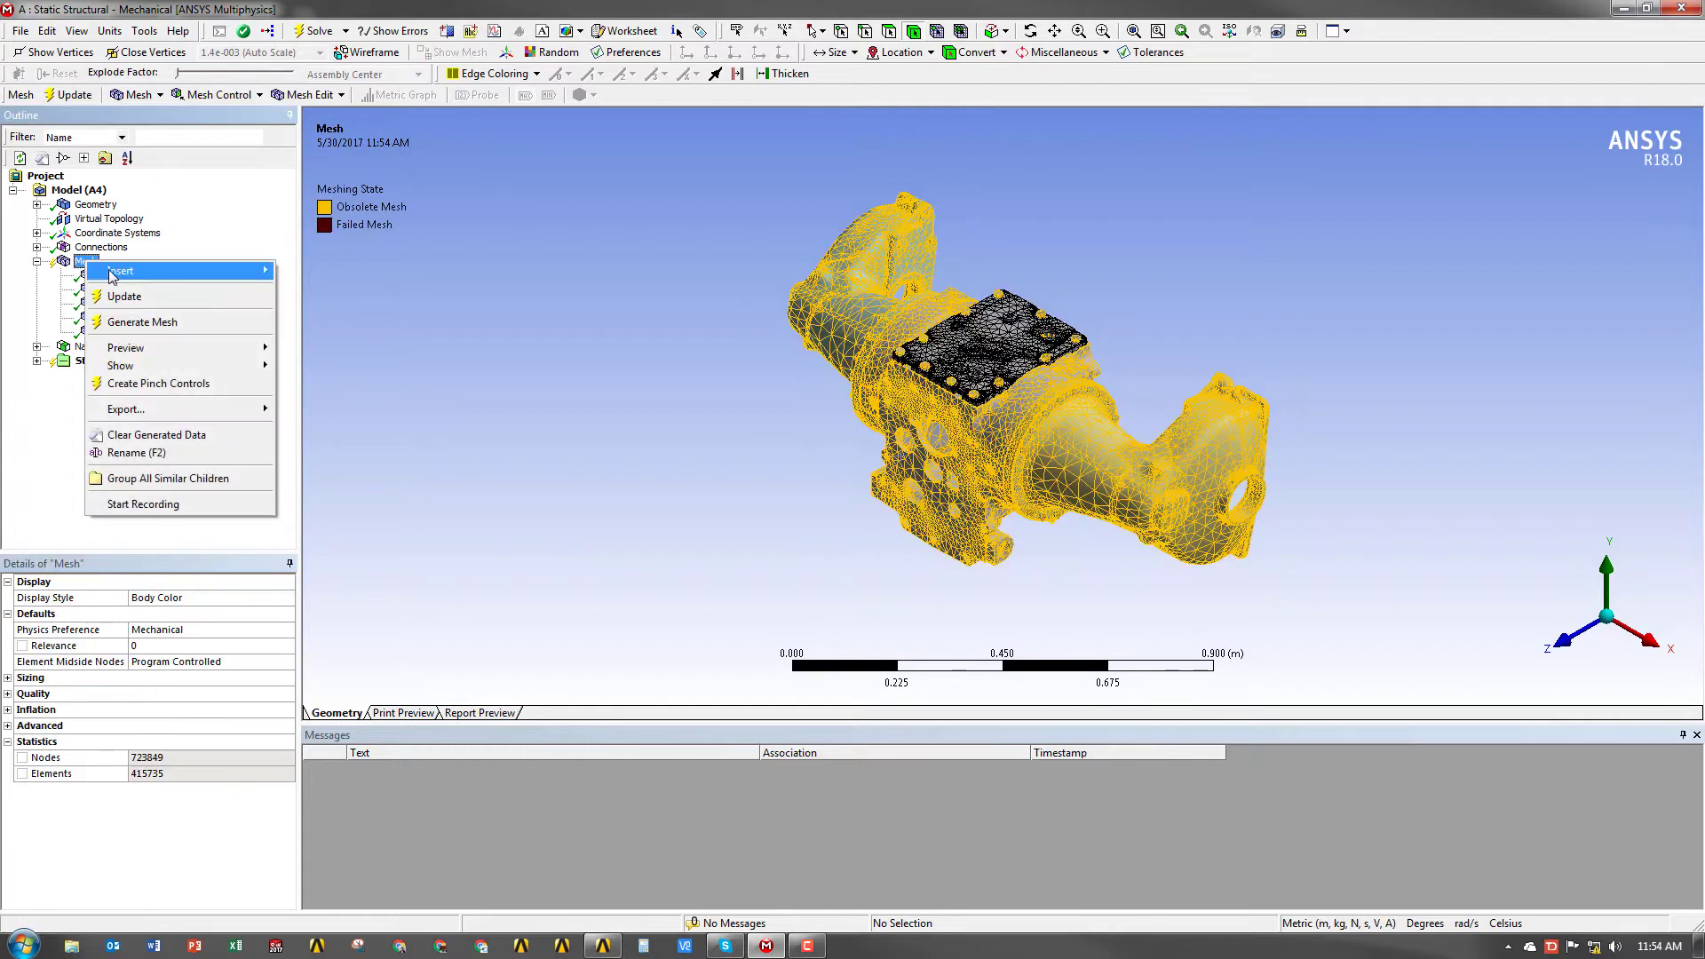
{"action": "mouse_move", "coordinate": [107, 272]}
{"action": "left_click", "coordinate": [310, 298]}
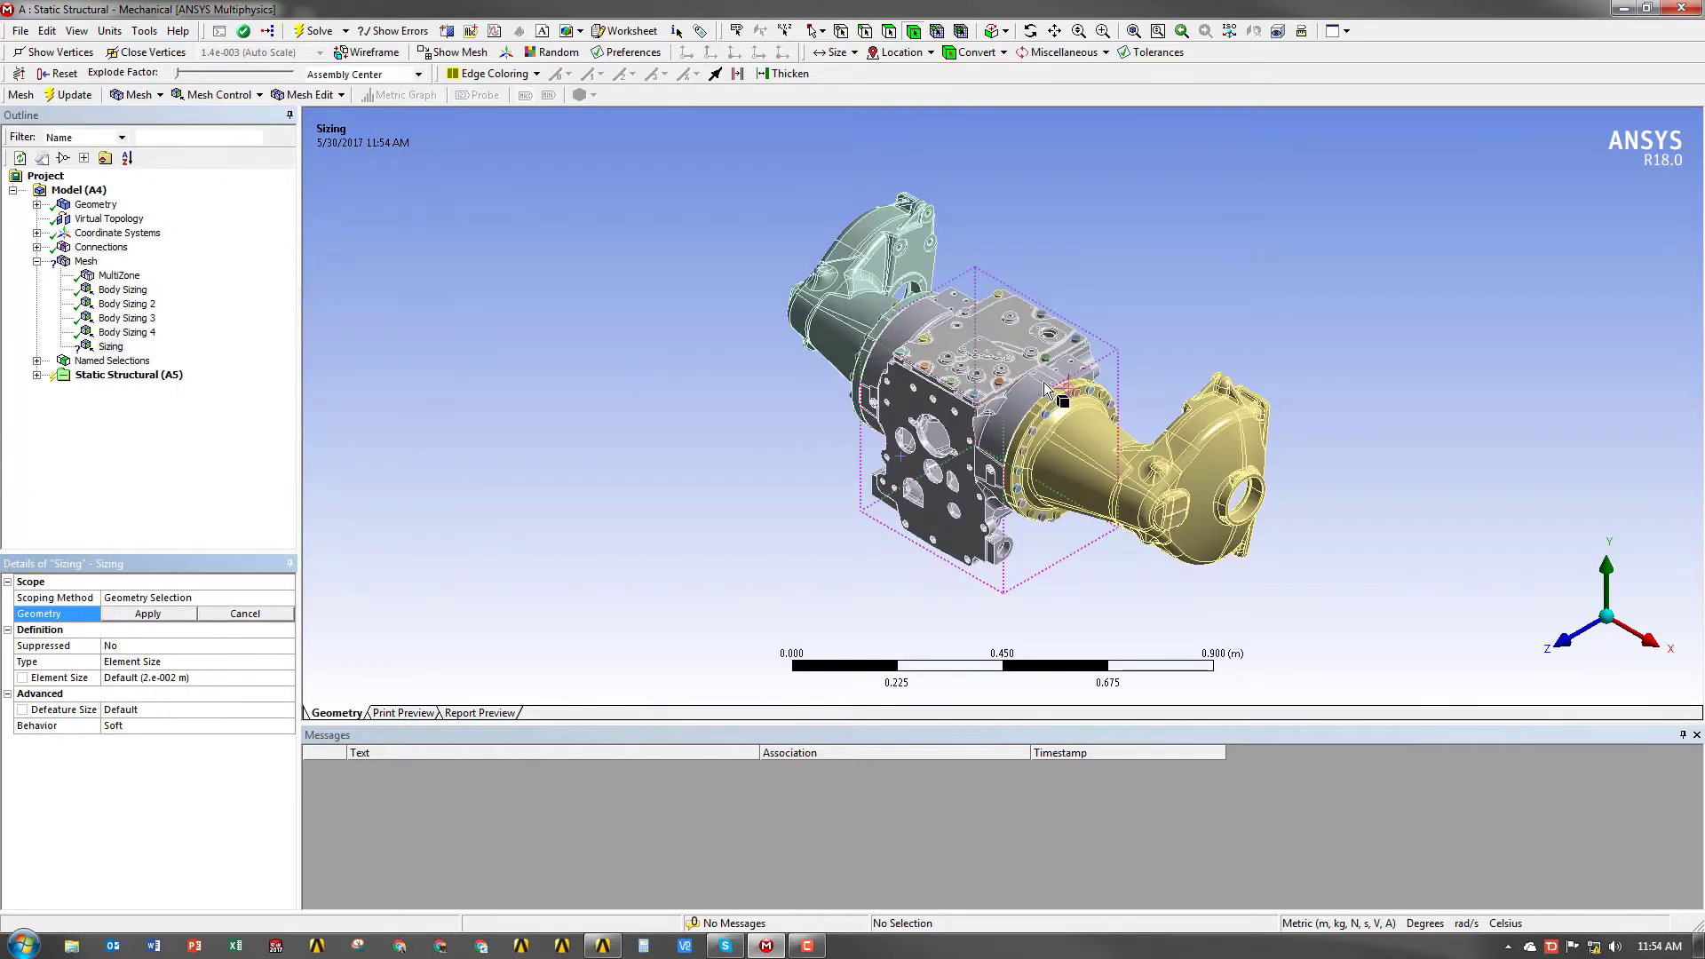
{"action": "left_click", "coordinate": [1003, 338]}
{"action": "left_click", "coordinate": [158, 614]}
{"action": "left_click", "coordinate": [125, 677]}
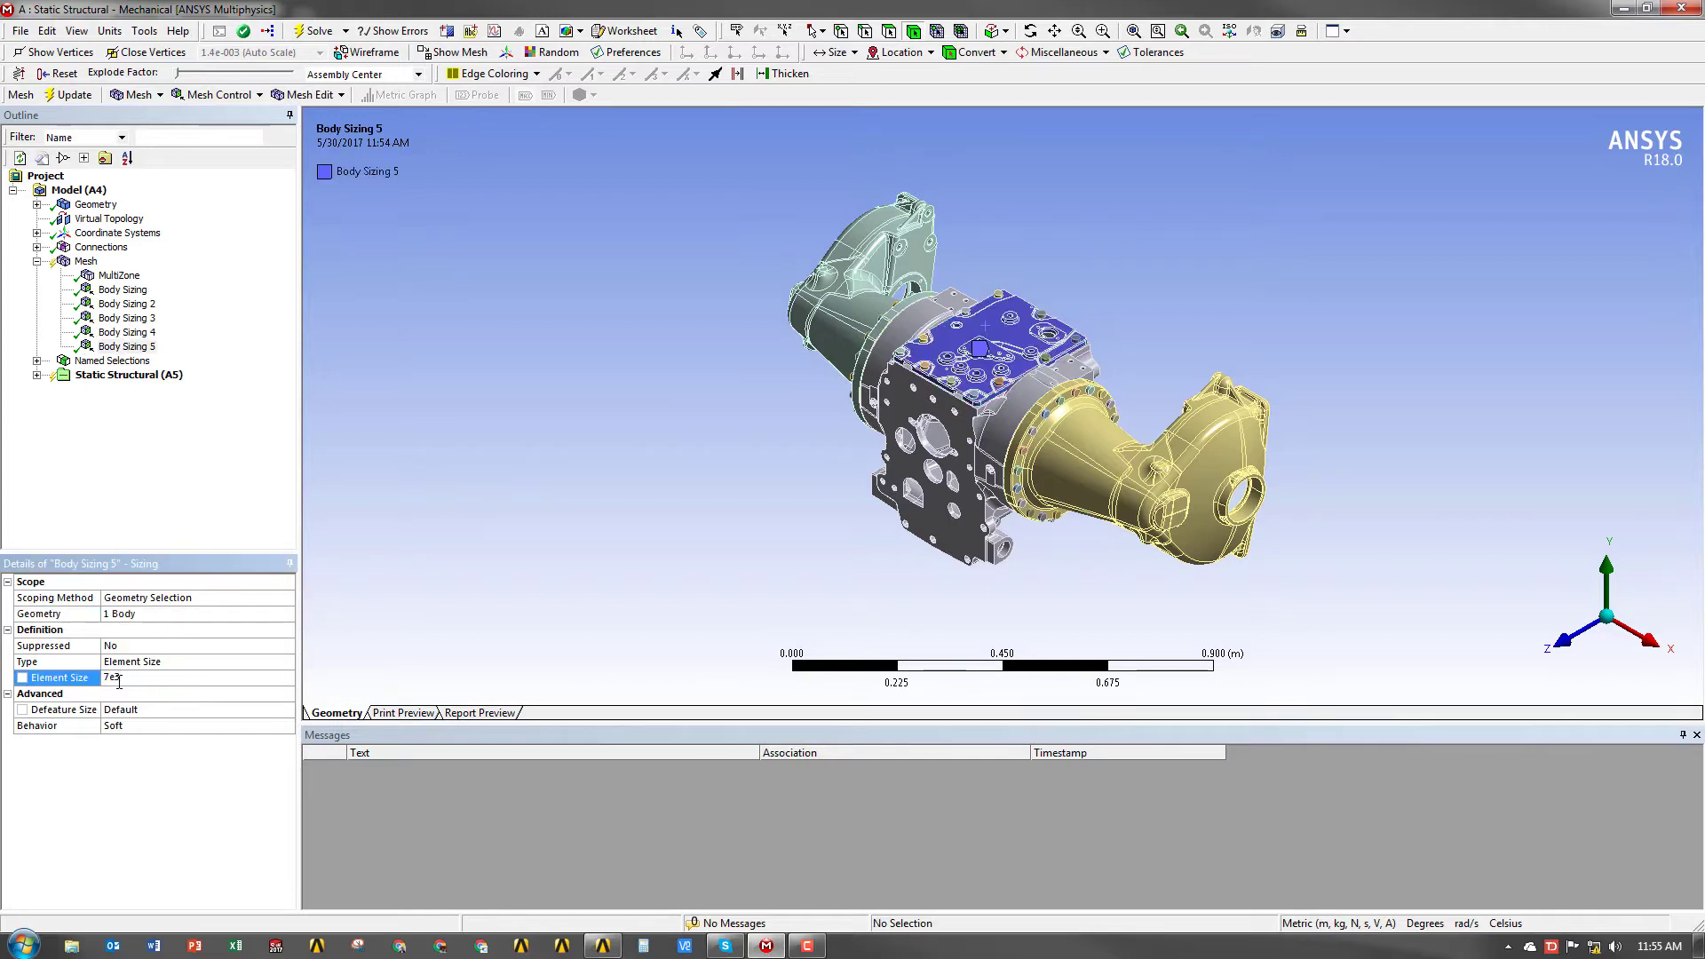
{"action": "type", "text": "7e-3"}
{"action": "key", "text": "Return"}
- Insert a mesh Method control scoped to the top block body
{"action": "left_click", "coordinate": [85, 262]}
{"action": "right_click", "coordinate": [80, 267]}
{"action": "mouse_move", "coordinate": [177, 273]}
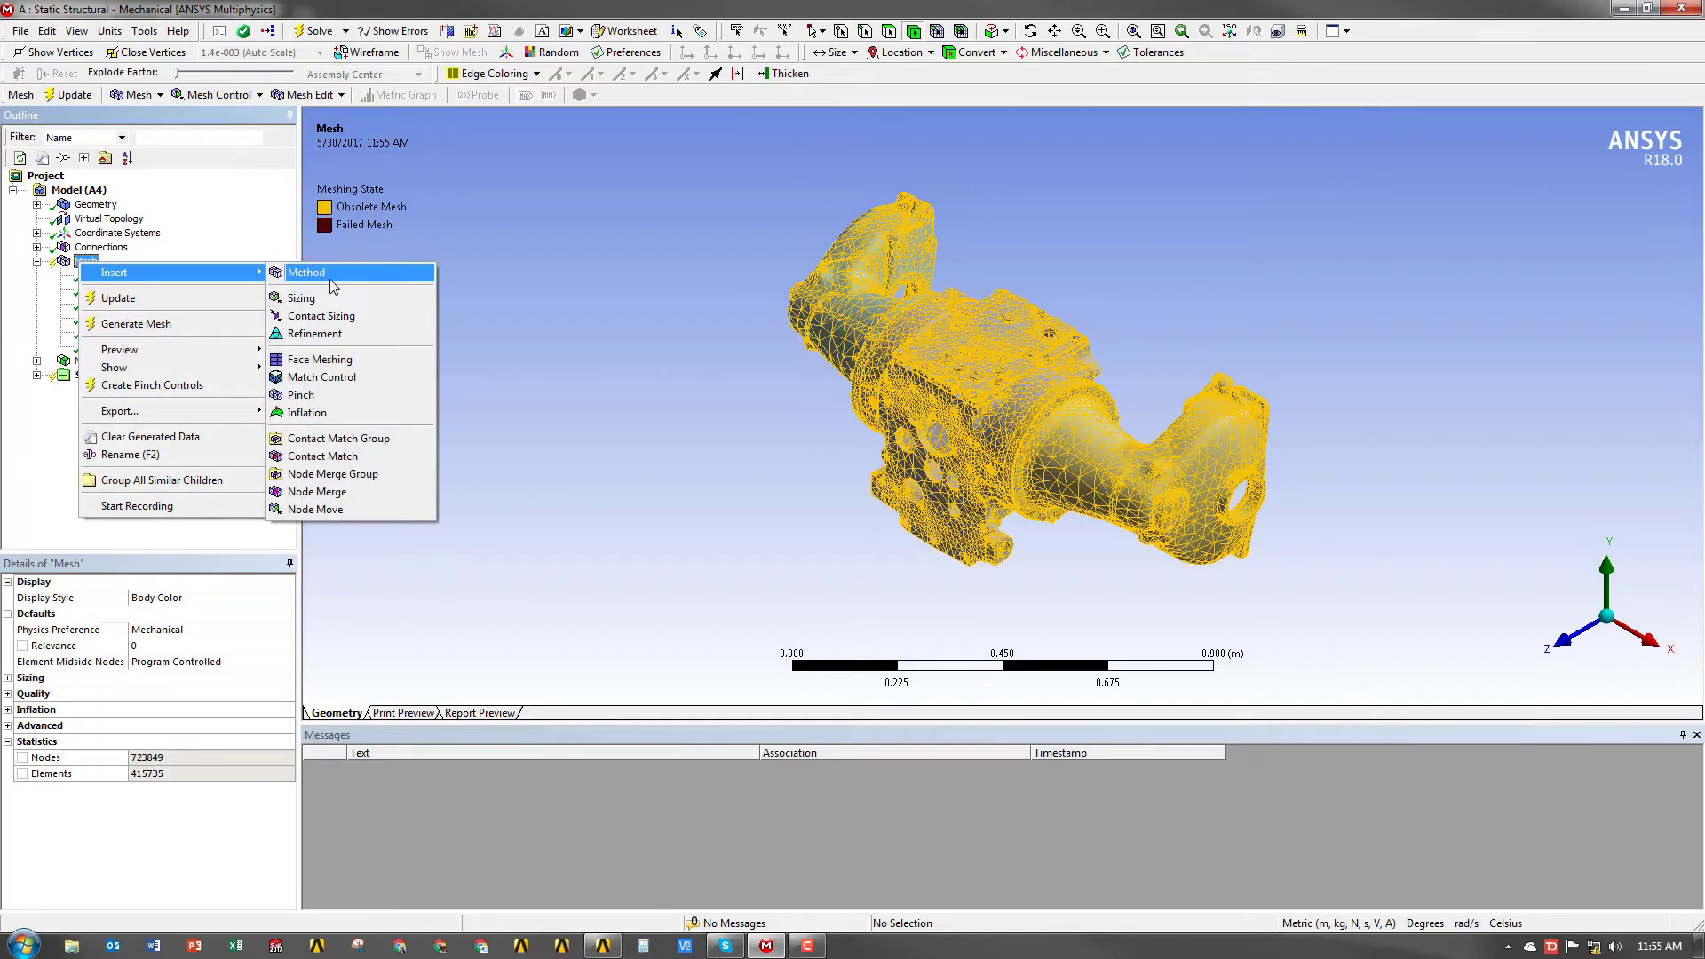
{"action": "left_click", "coordinate": [333, 273]}
{"action": "left_click", "coordinate": [266, 611]}
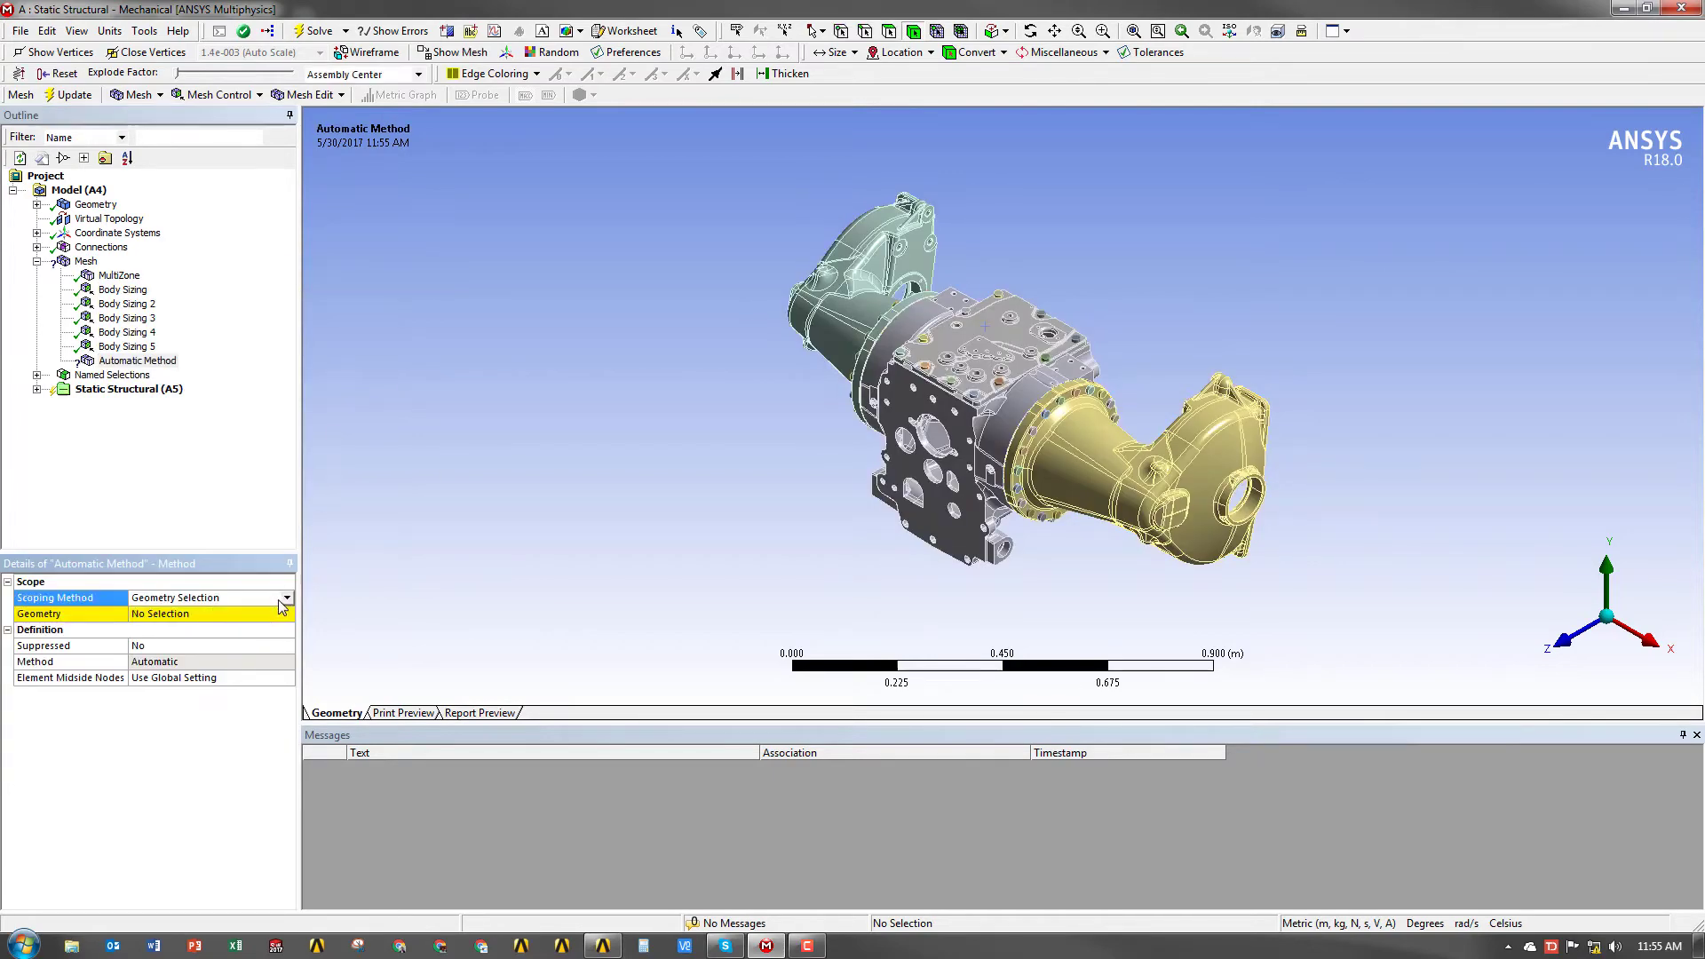
{"action": "left_click", "coordinate": [281, 611]}
{"action": "left_click", "coordinate": [996, 336]}
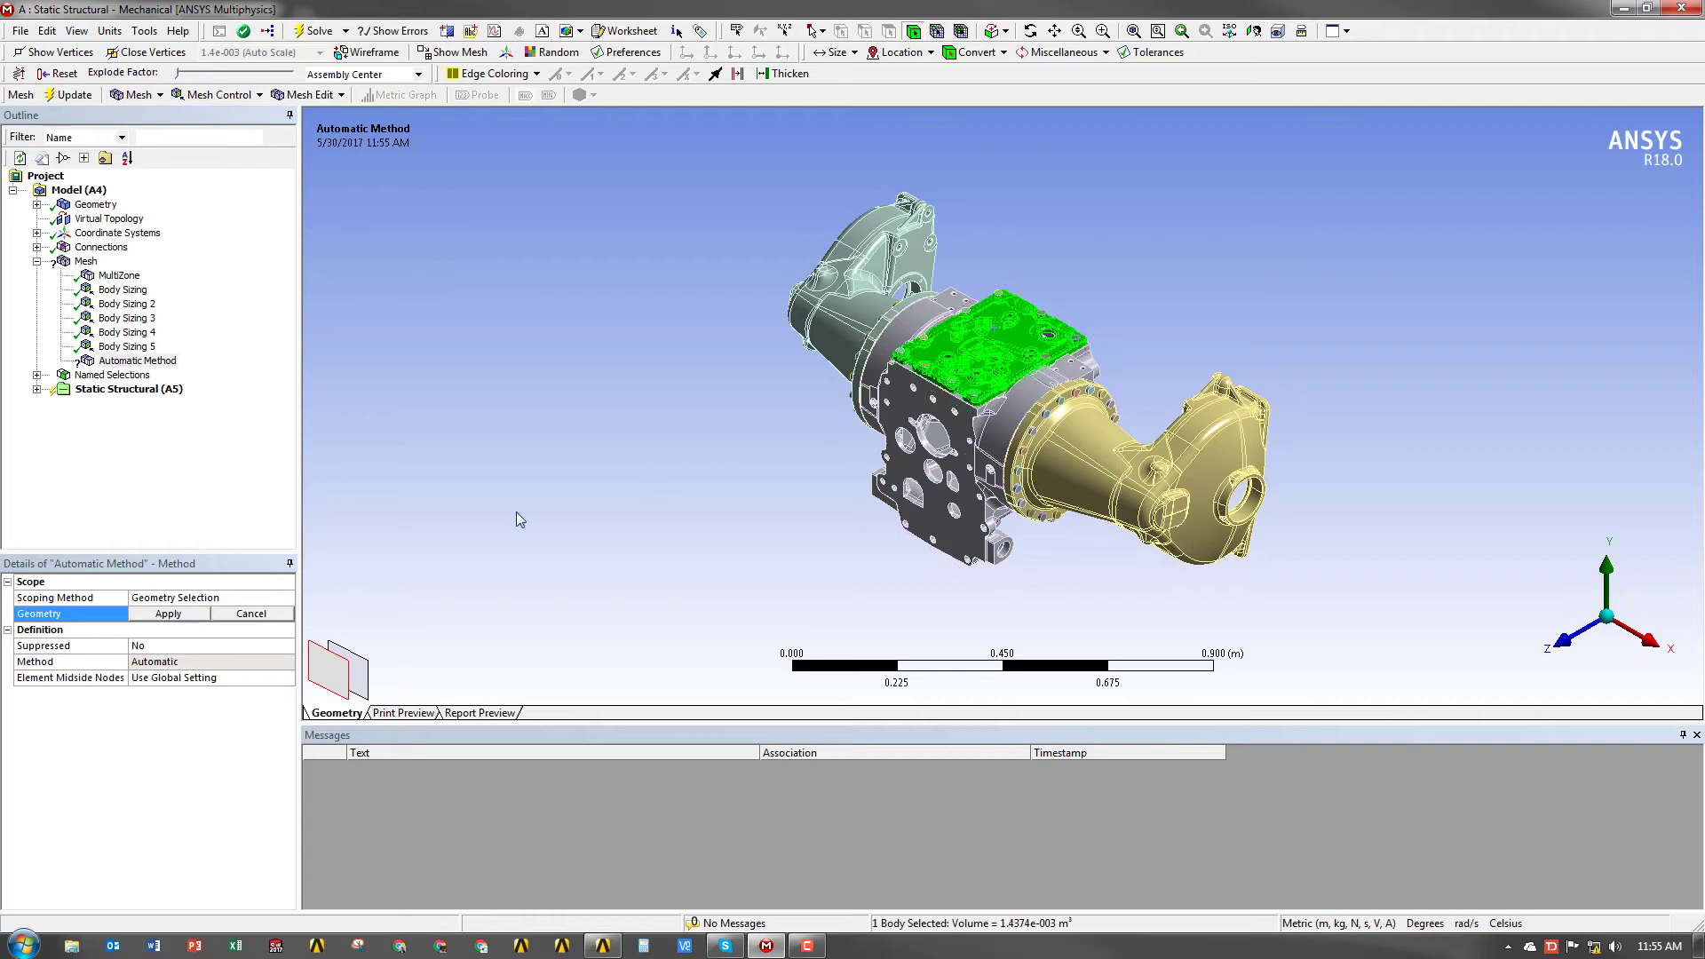
{"action": "left_click", "coordinate": [168, 613]}
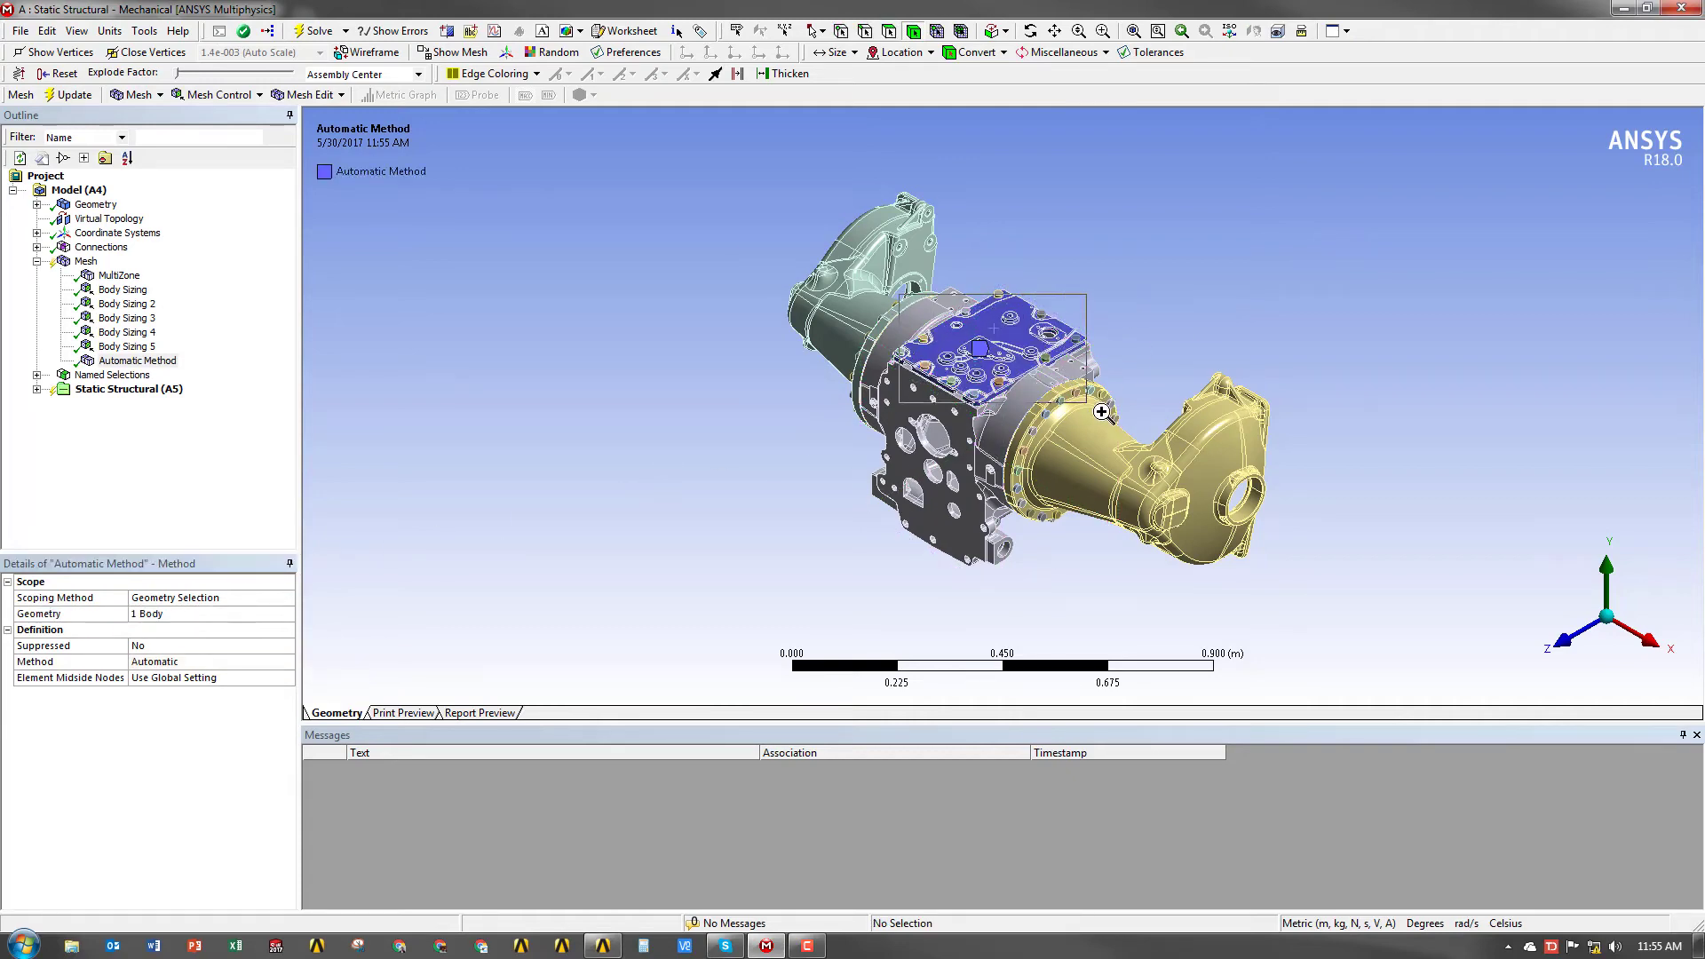
- Set the method to Tetrahedrons and return to the isometric view
{"action": "scroll", "coordinate": [977, 333], "scroll_direction": "up", "scroll_amount": 5}
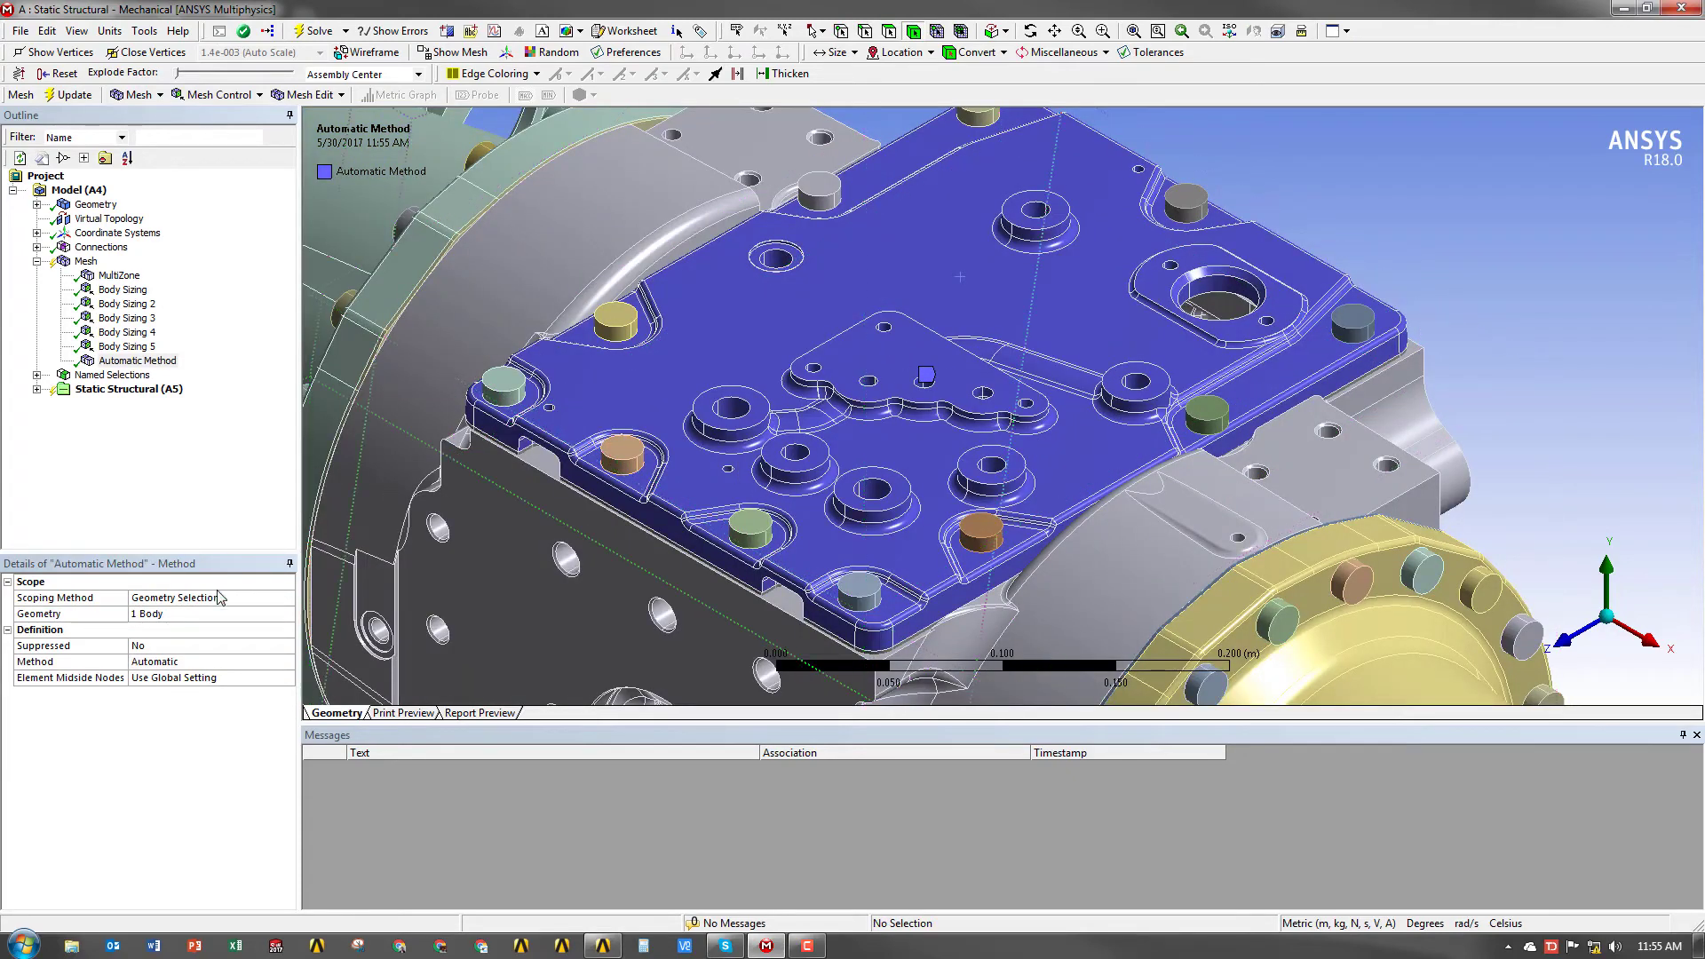
{"action": "left_click", "coordinate": [273, 661]}
{"action": "left_click", "coordinate": [286, 661]}
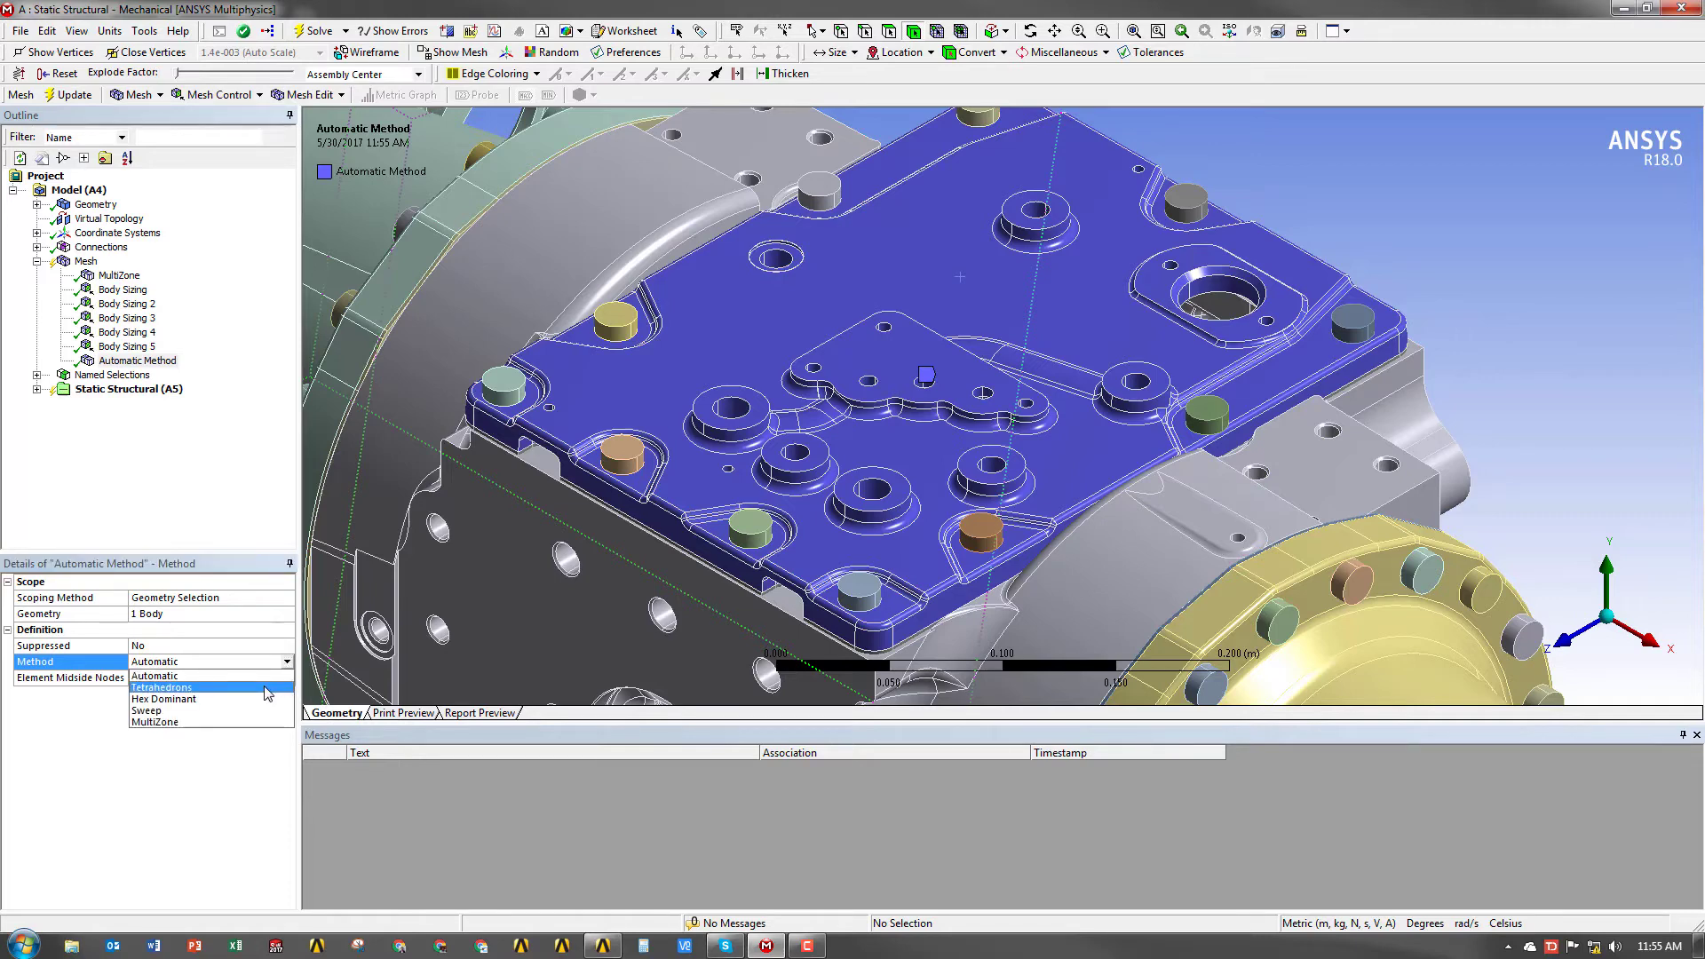
{"action": "left_click", "coordinate": [268, 689]}
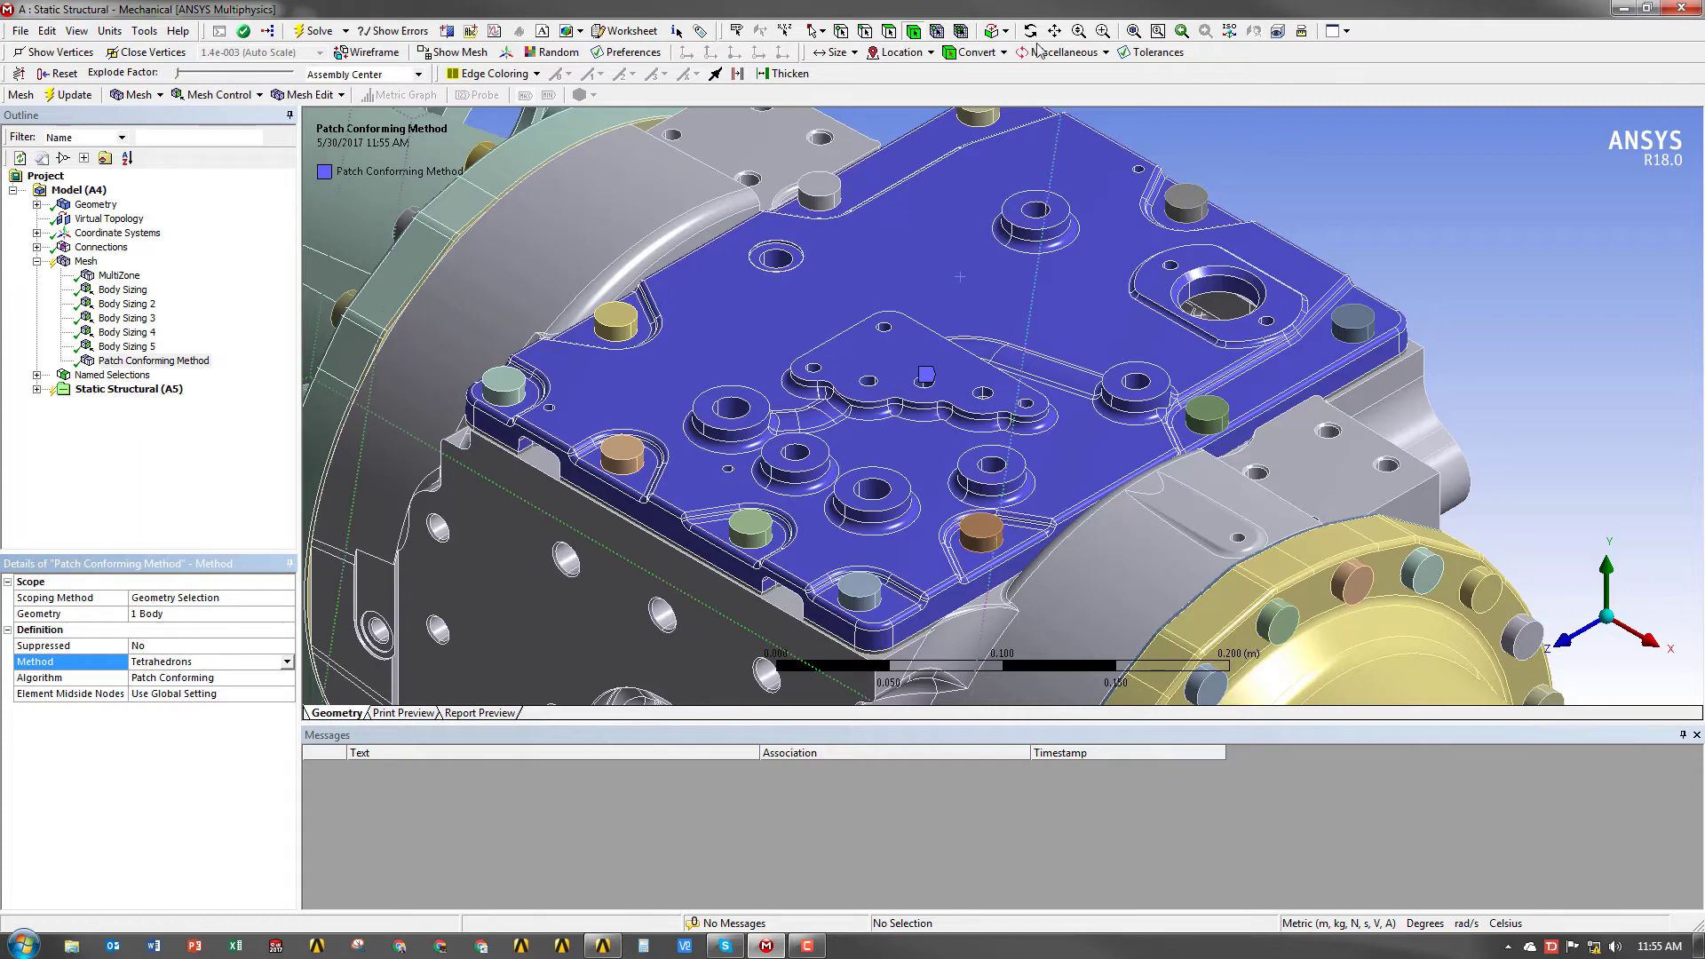
{"action": "left_click", "coordinate": [1606, 616]}
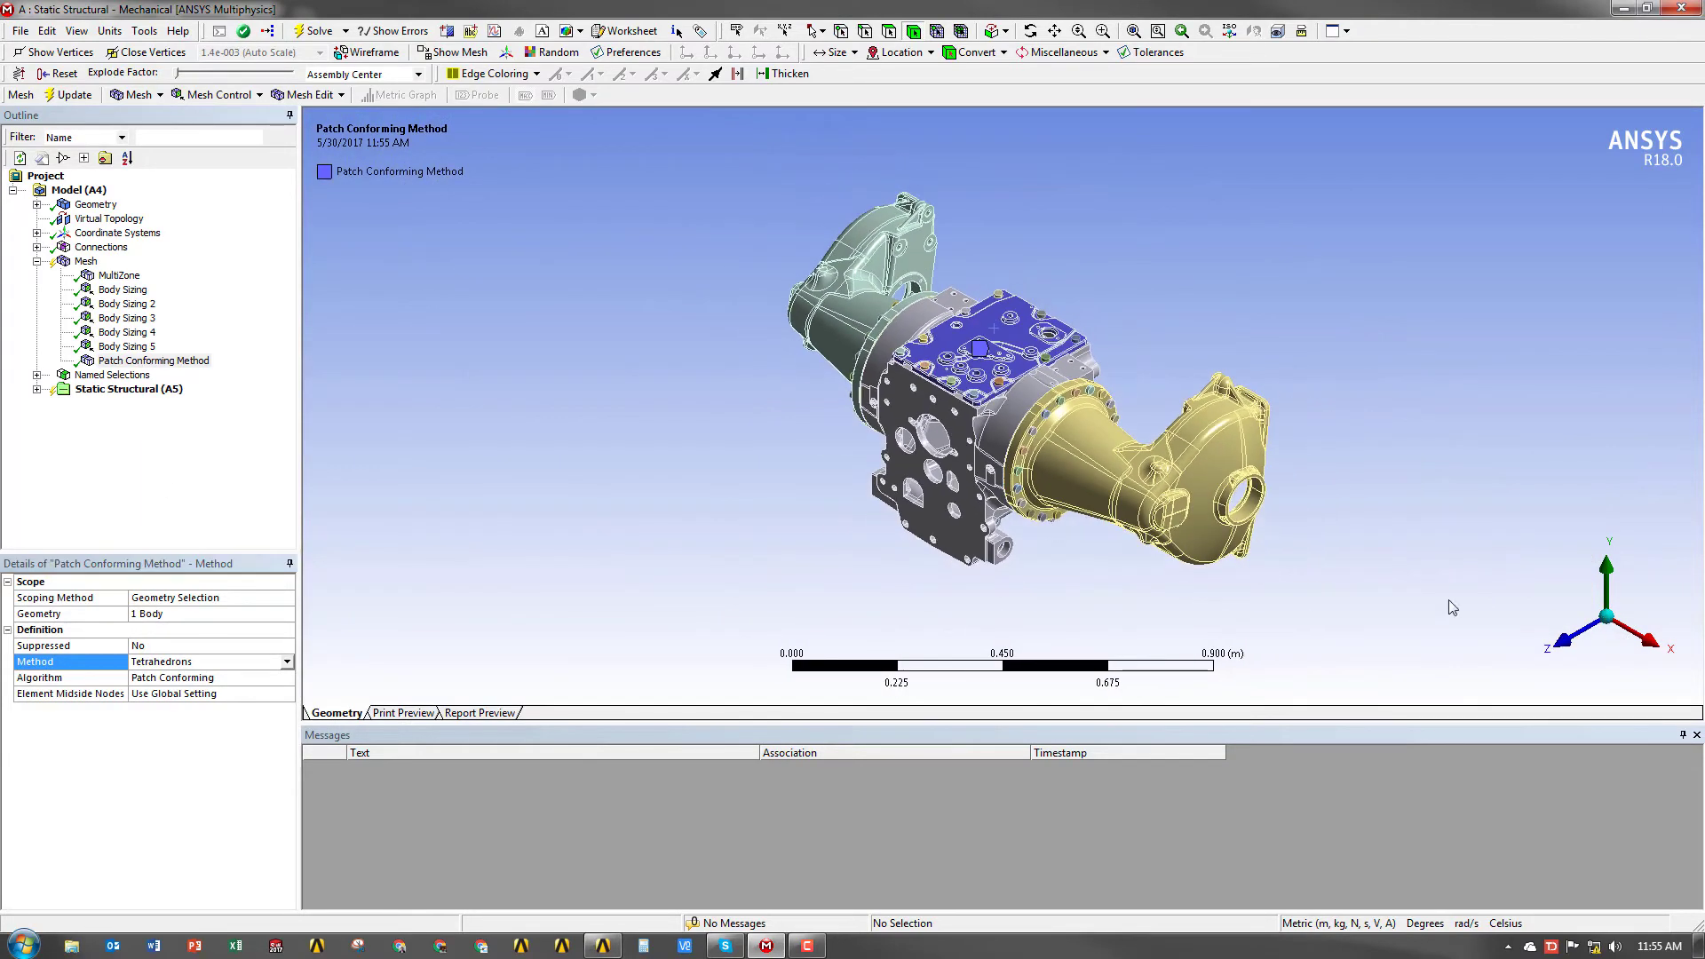
- Regenerate the mesh with all controls, reaching 1609703 nodes and 930406 elements
{"action": "right_click", "coordinate": [85, 261]}
{"action": "left_click", "coordinate": [120, 325]}
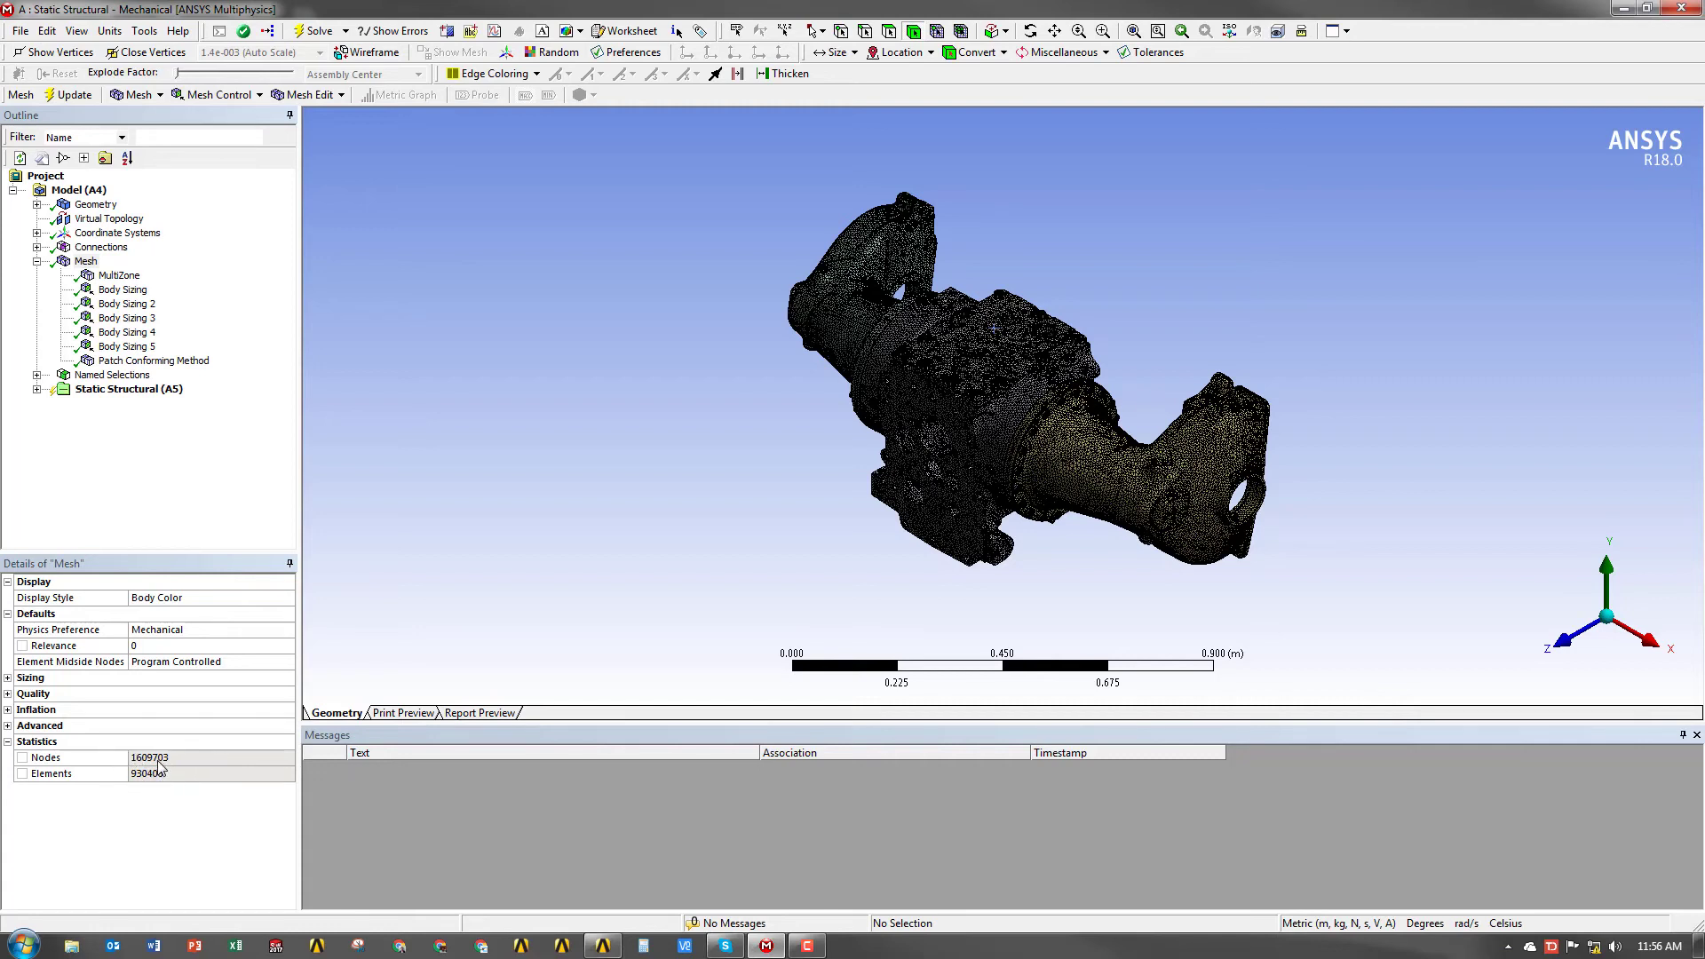
{"action": "mouse_move", "coordinate": [1012, 364]}
{"action": "middle_mouse_down"}
{"action": "mouse_move", "coordinate": [995, 366]}
{"action": "mouse_move", "coordinate": [1009, 368]}
{"action": "middle_mouse_up"}
{"action": "right_click_drag", "start_coordinate": [1009, 368], "coordinate": [1145, 458]}
{"action": "middle_click_drag", "start_coordinate": [1030, 453], "coordinate": [959, 460]}
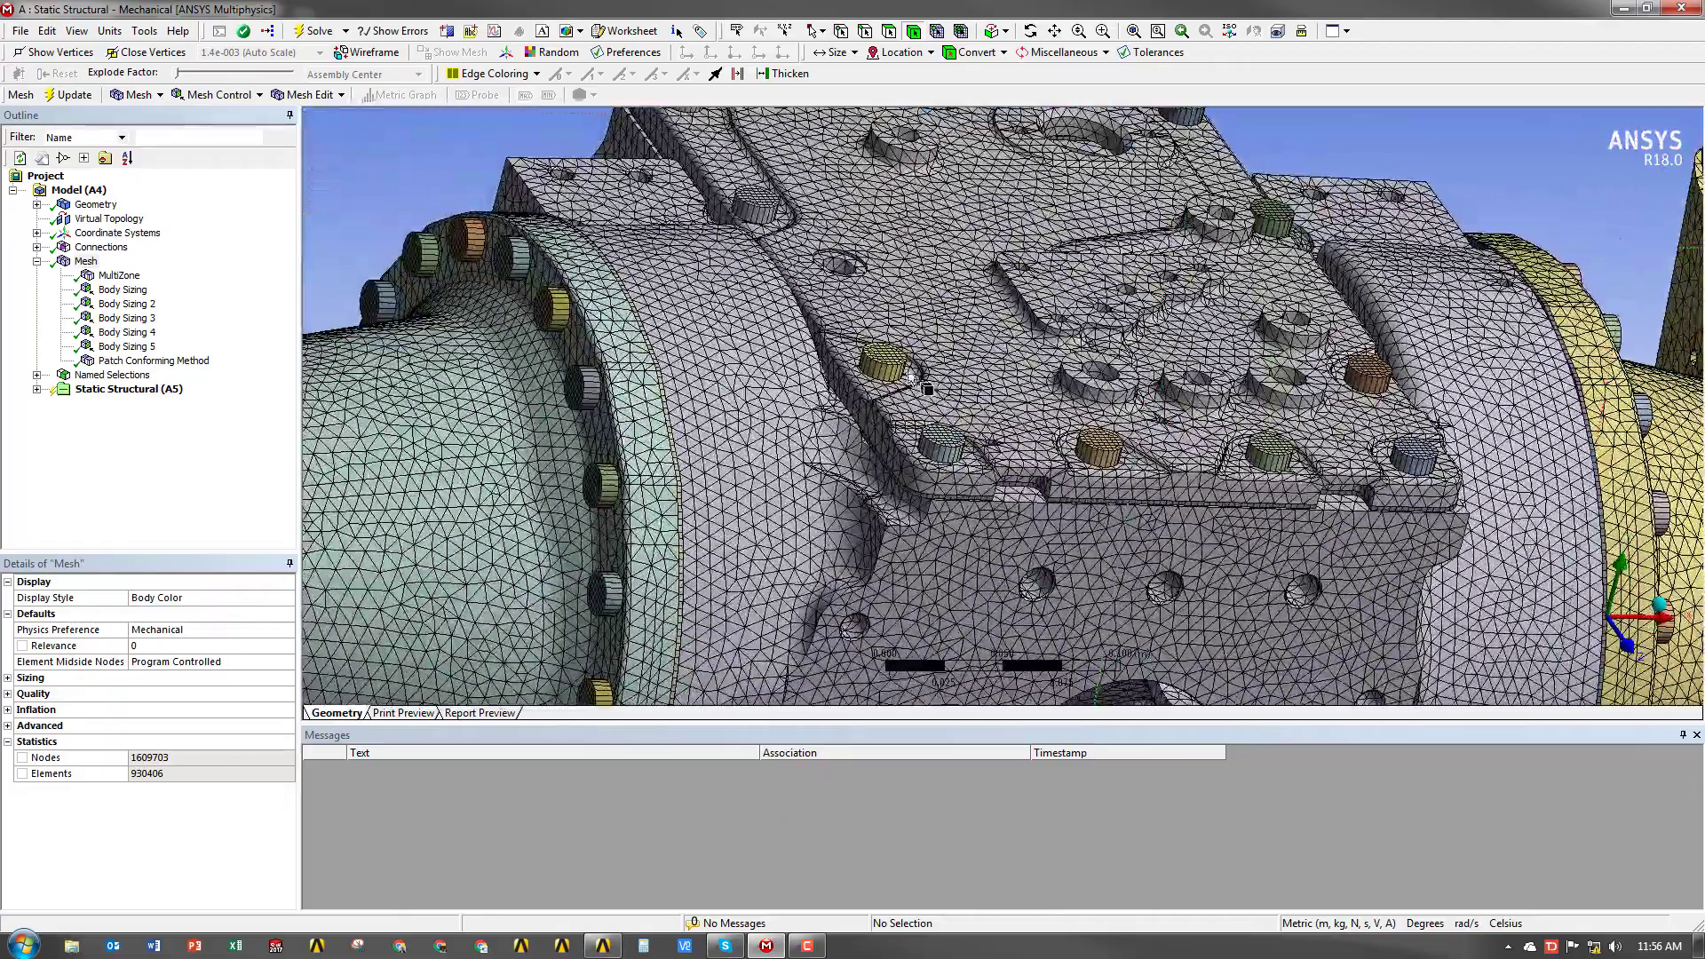
{"action": "right_click_drag", "start_coordinate": [955, 461], "coordinate": [1009, 487]}
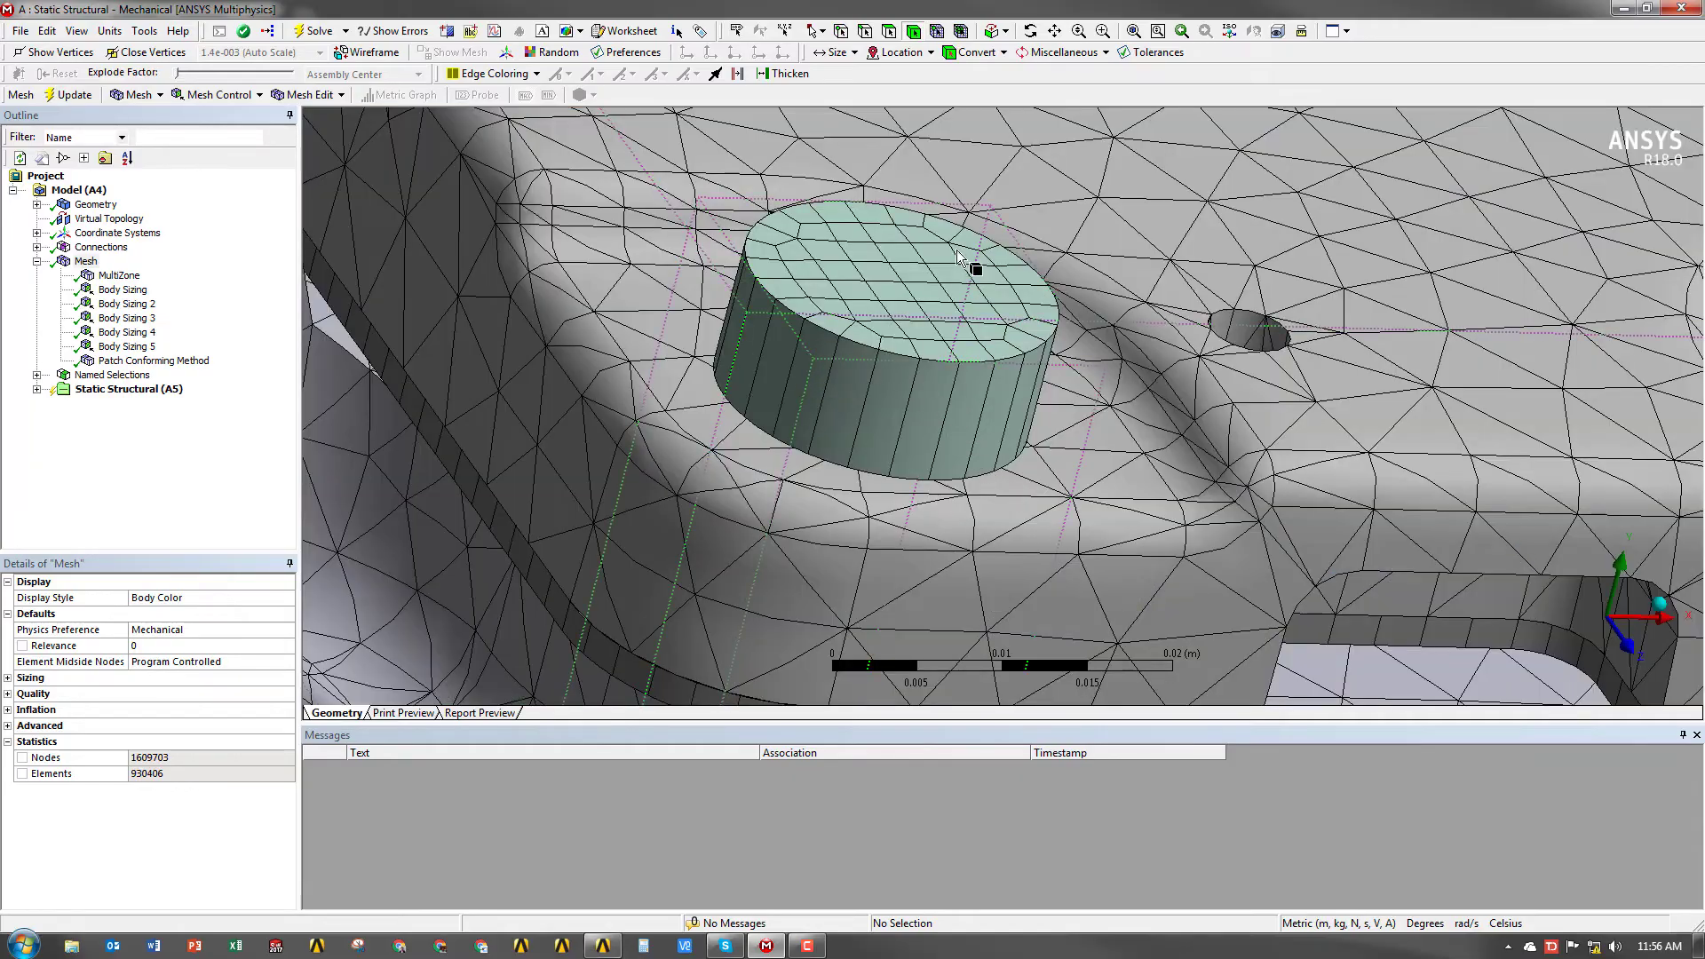
{"action": "scroll", "coordinate": [950, 359], "scroll_direction": "down", "scroll_amount": 5}
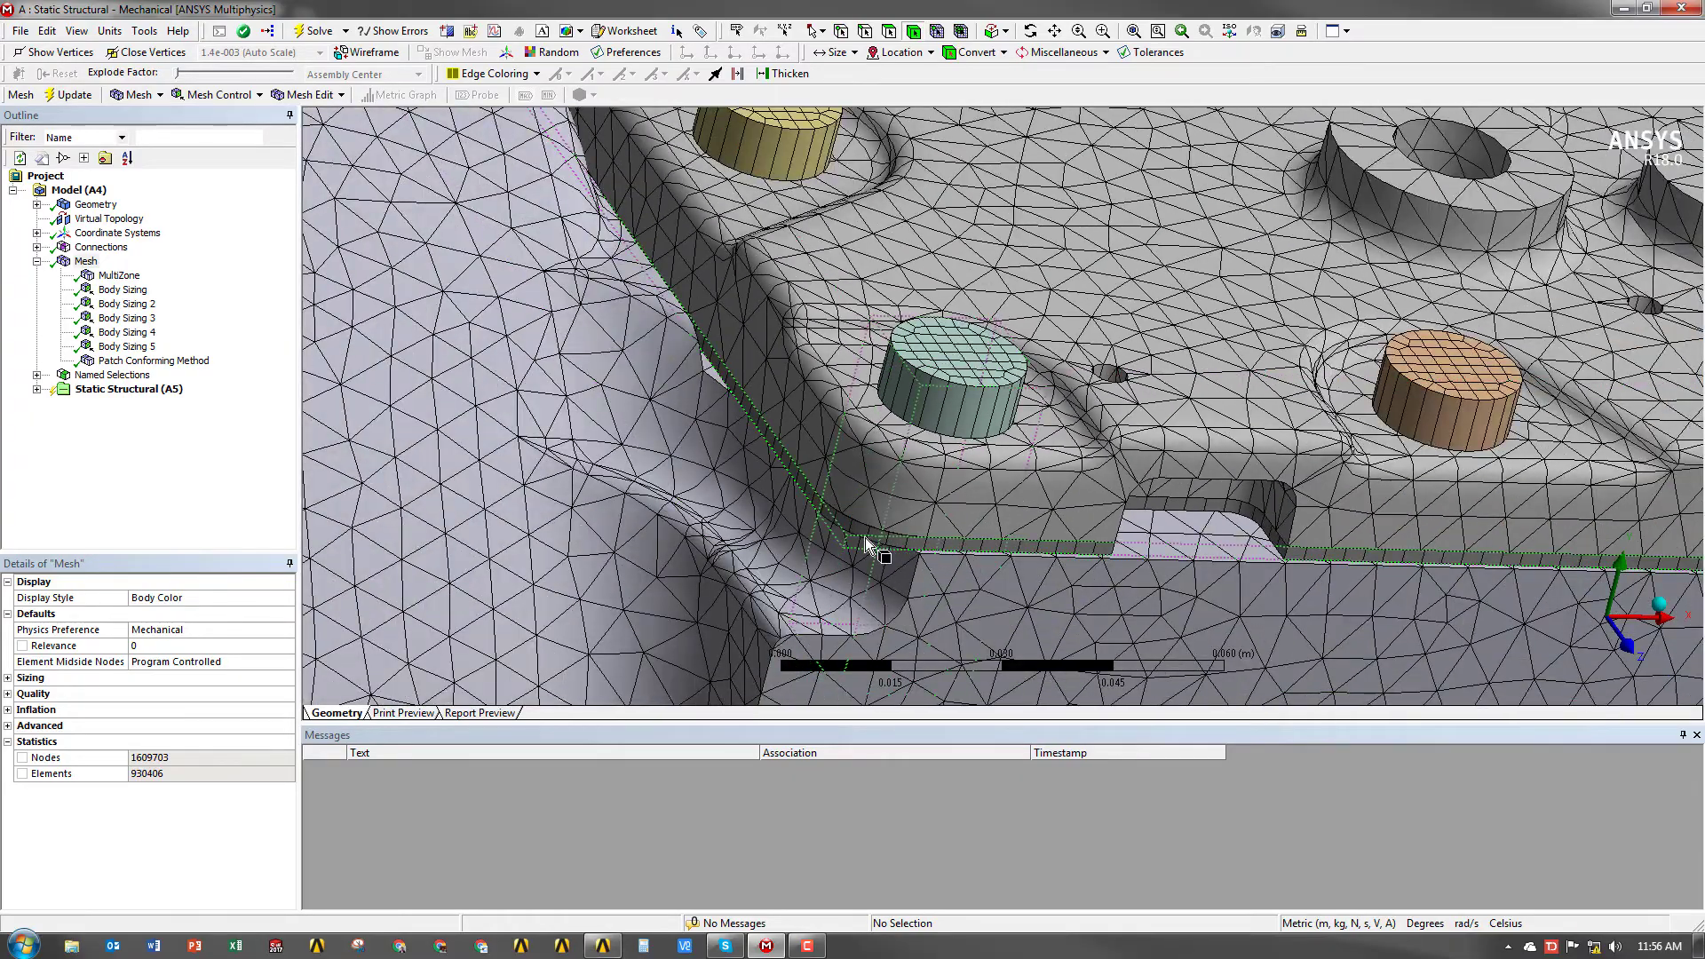
{"action": "scroll", "coordinate": [801, 489], "scroll_direction": "down", "scroll_amount": 8}
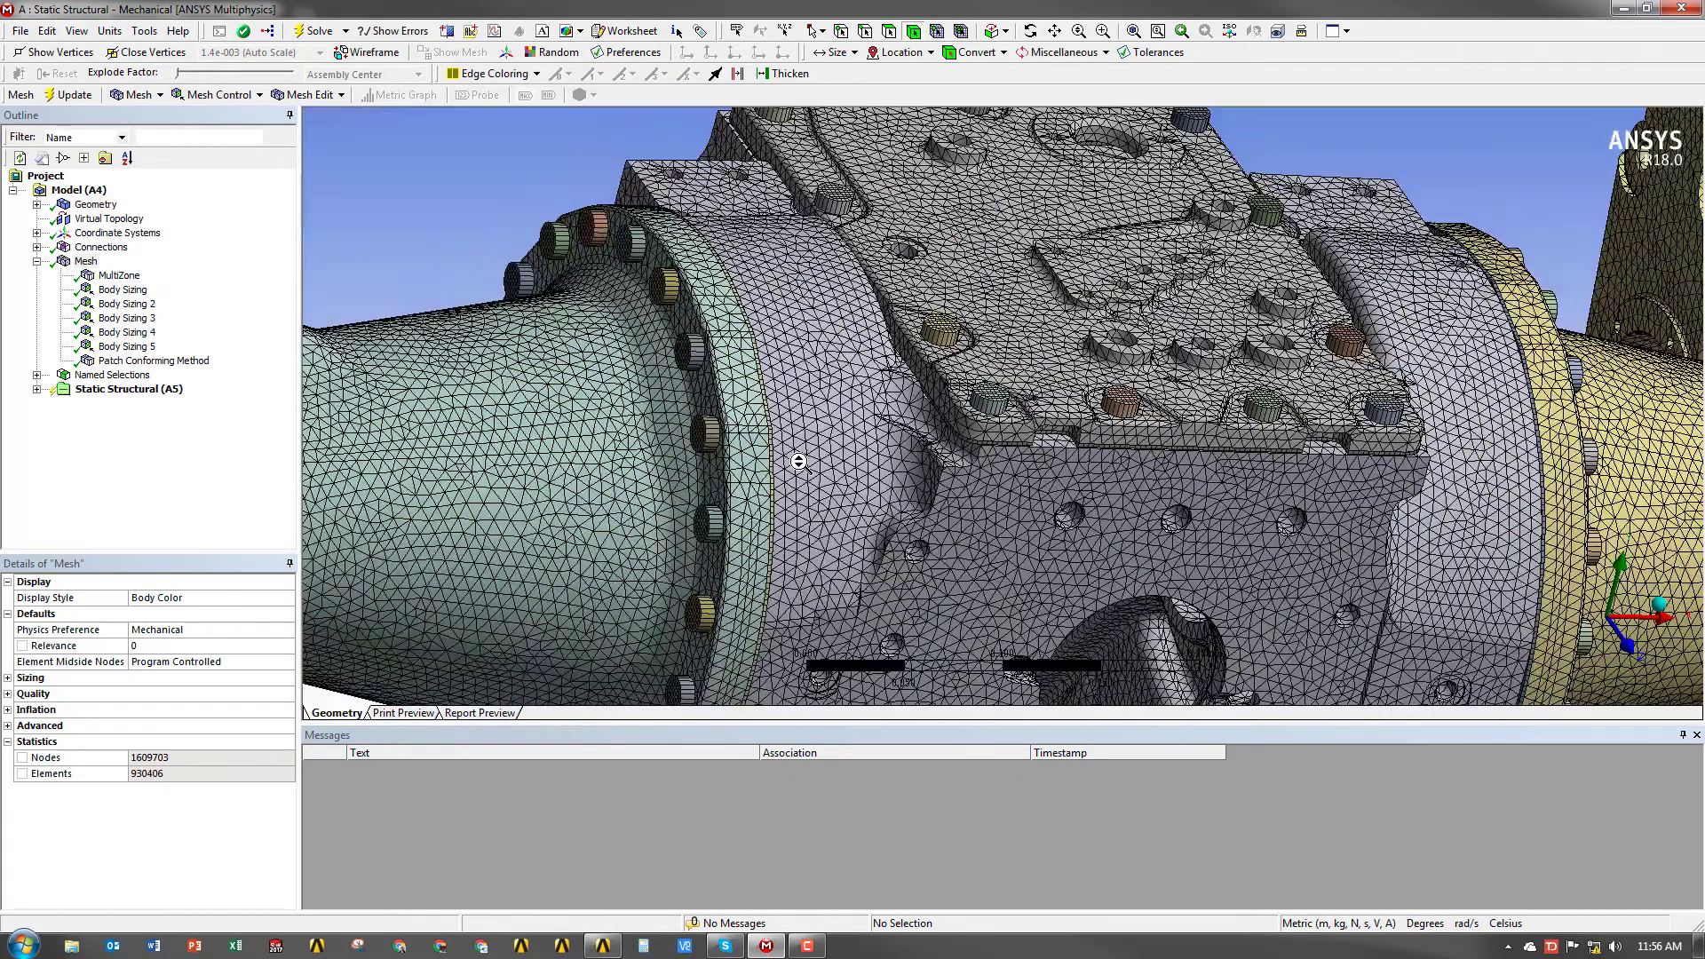
{"action": "scroll", "coordinate": [798, 461], "scroll_direction": "down", "scroll_amount": 4}
{"action": "middle_click_drag", "start_coordinate": [1170, 520], "coordinate": [861, 390]}
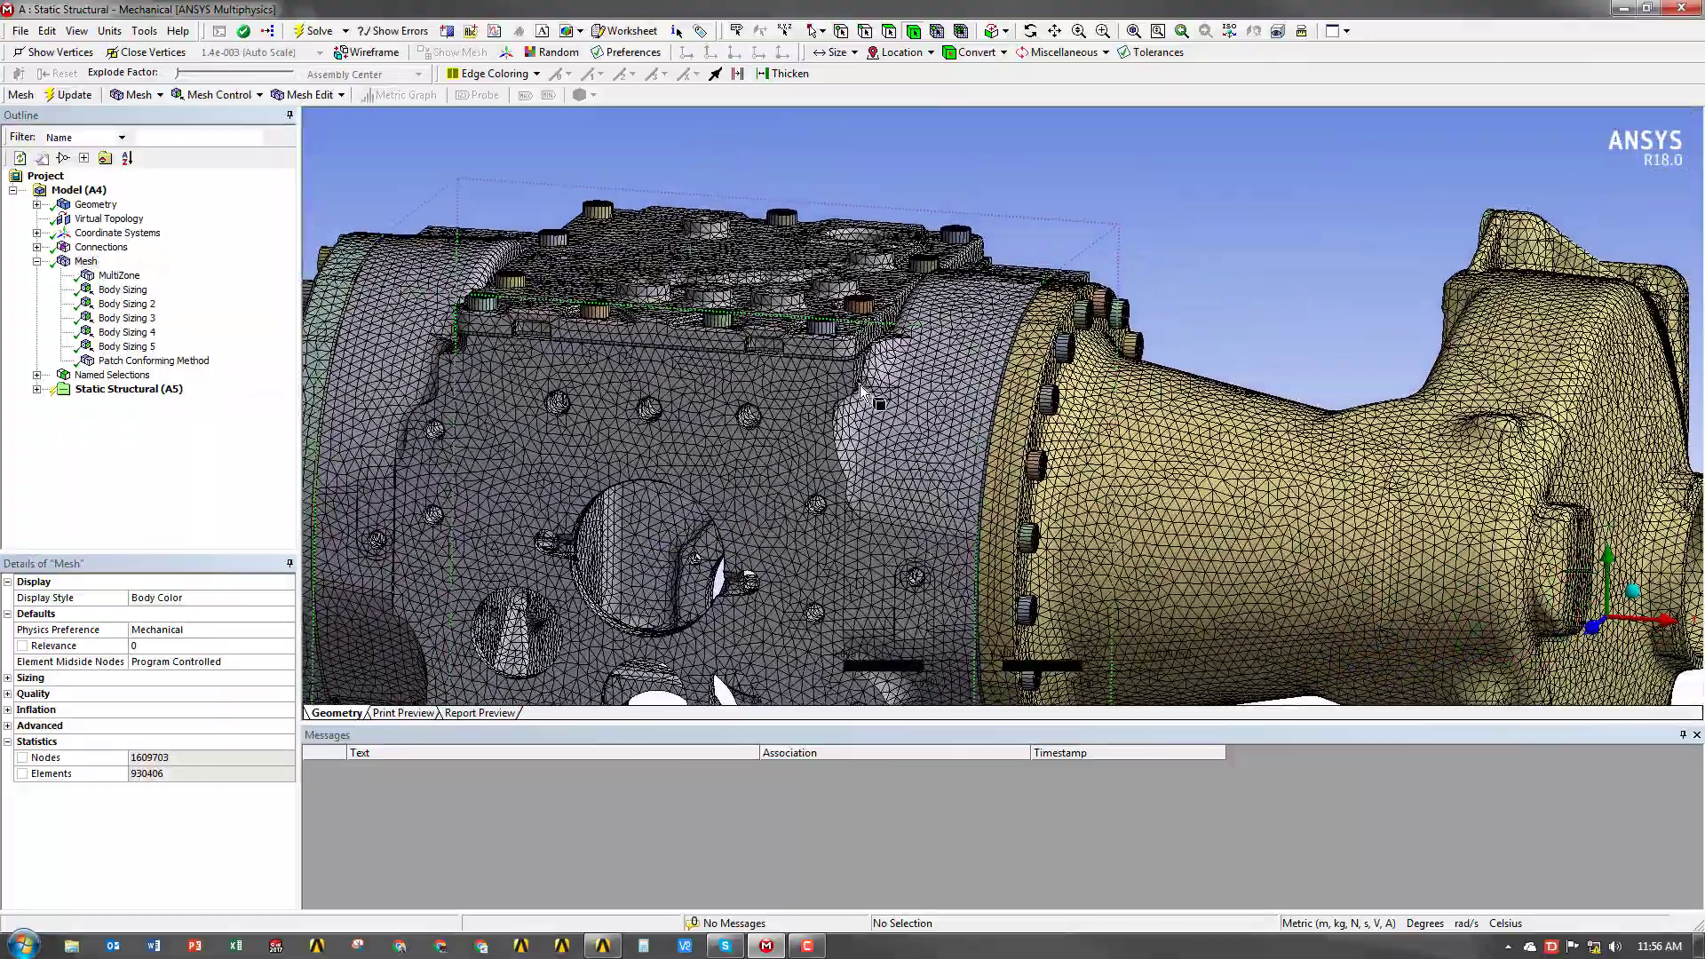
{"action": "scroll", "coordinate": [861, 390], "scroll_direction": "up", "scroll_amount": 6}
{"action": "scroll", "coordinate": [783, 480], "scroll_direction": "up", "scroll_amount": 3}
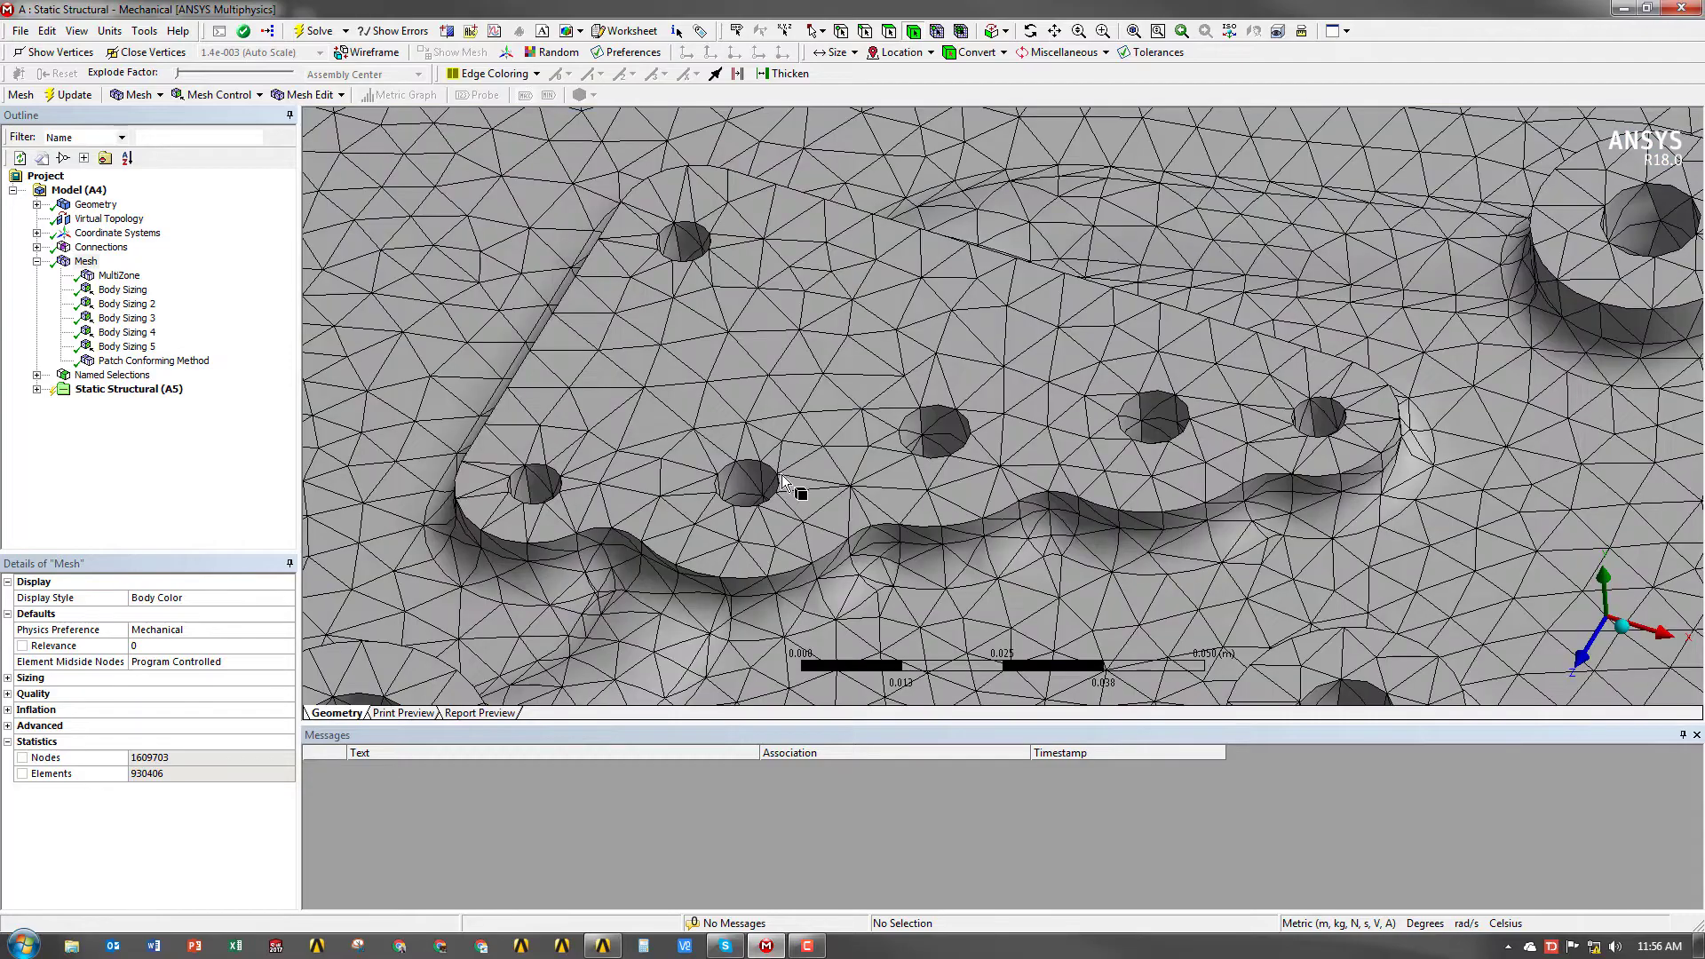
{"action": "middle_click_drag", "start_coordinate": [621, 487], "coordinate": [494, 479]}
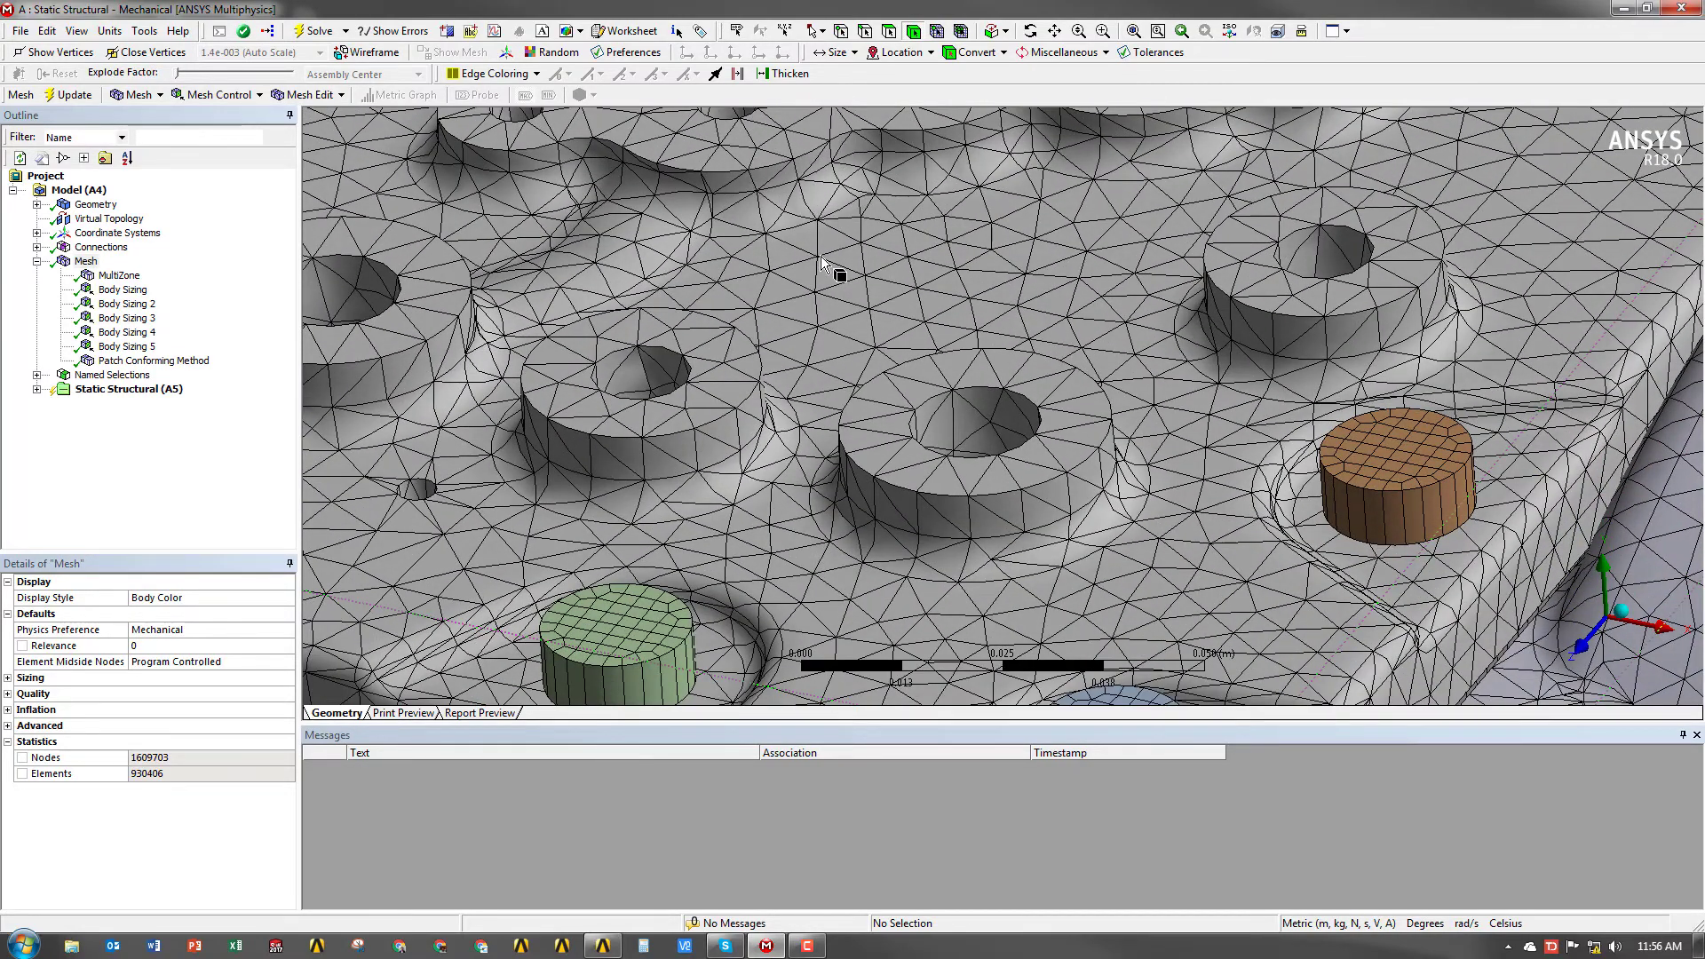
{"action": "middle_click_drag", "start_coordinate": [837, 274], "coordinate": [846, 306]}
{"action": "scroll", "coordinate": [846, 306], "scroll_direction": "down", "scroll_amount": 8}
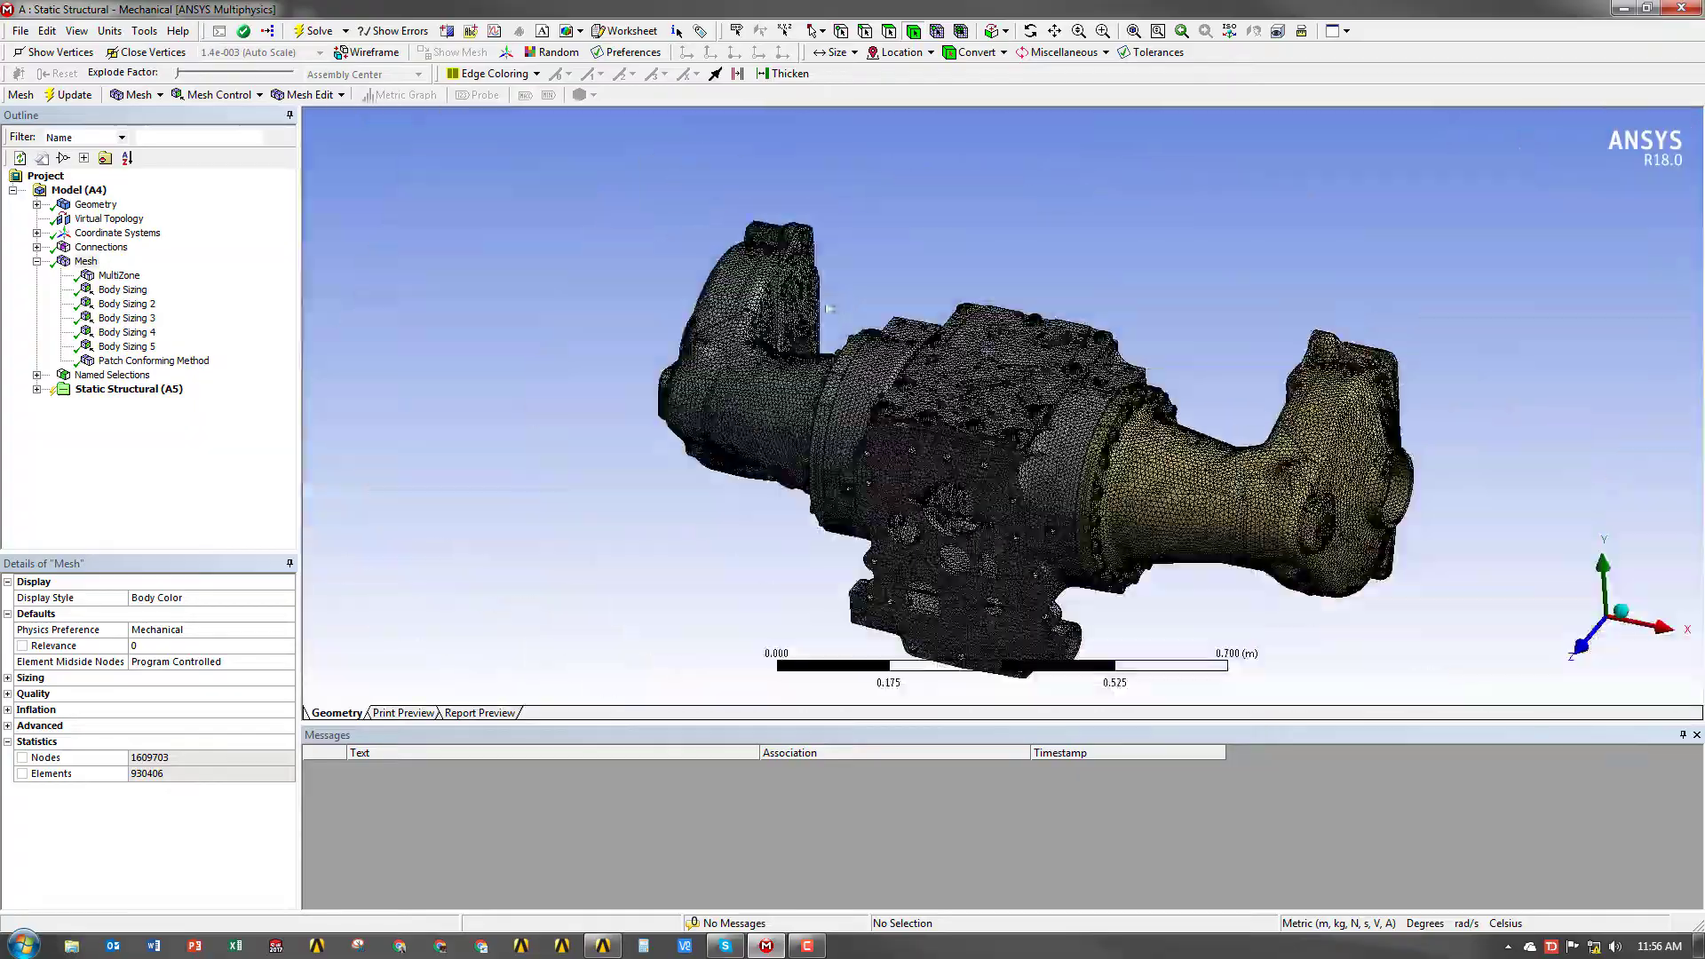
{"action": "middle_click_drag", "start_coordinate": [923, 487], "coordinate": [626, 441]}
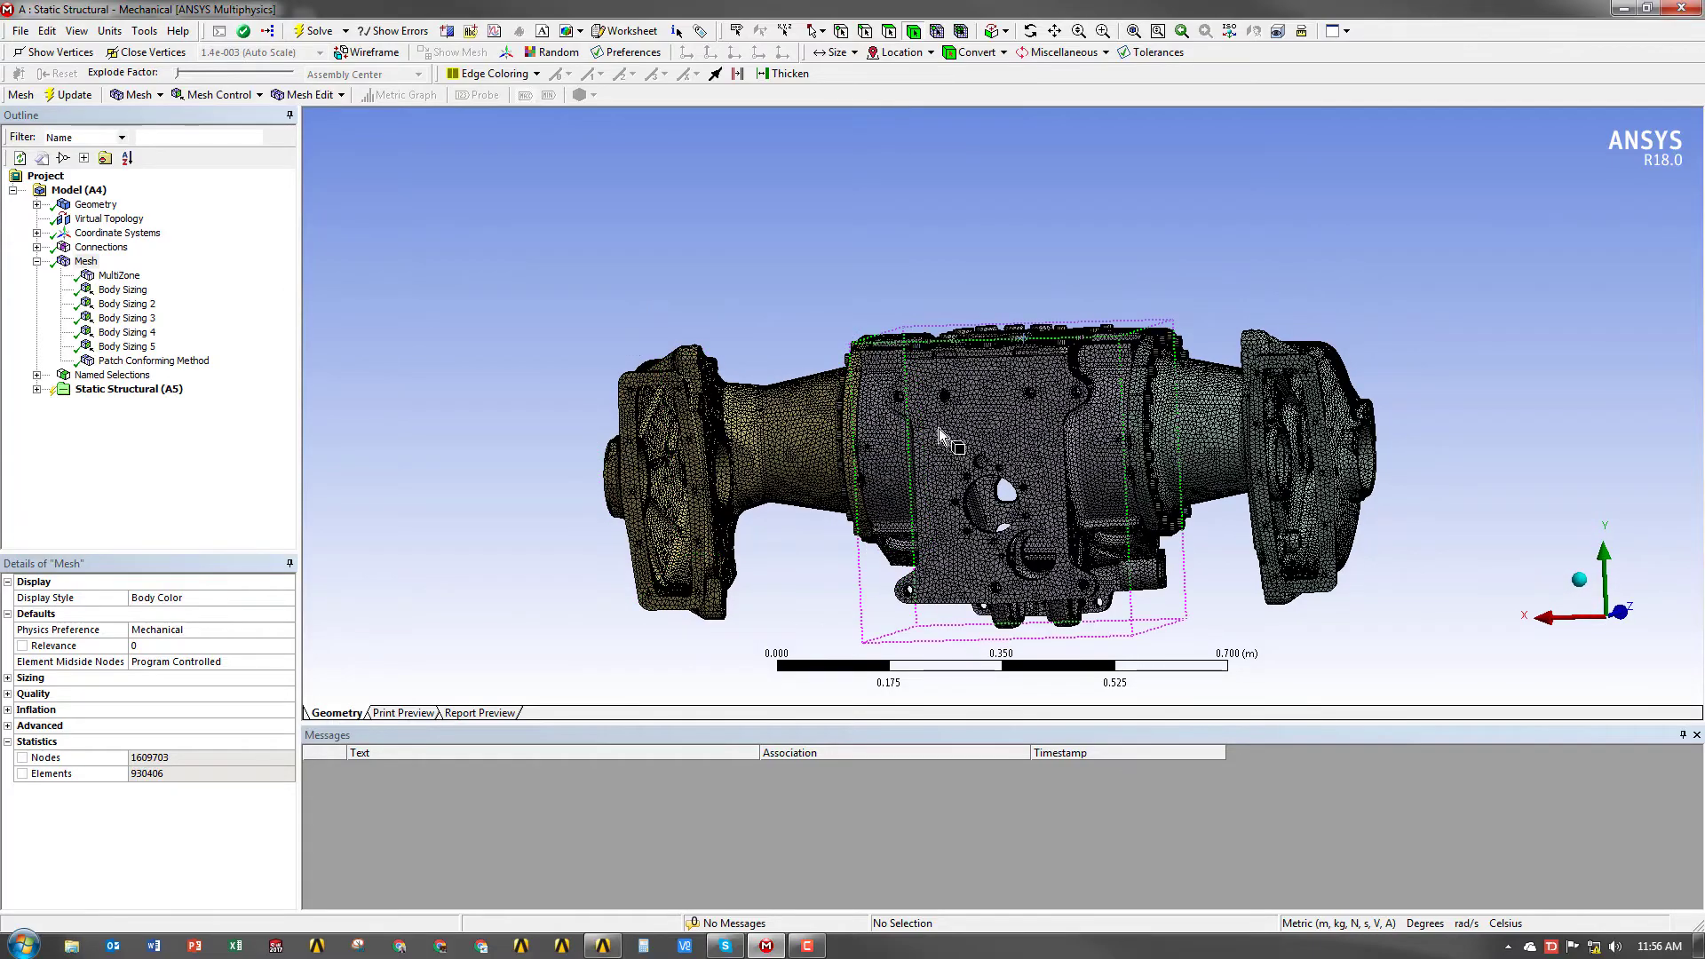